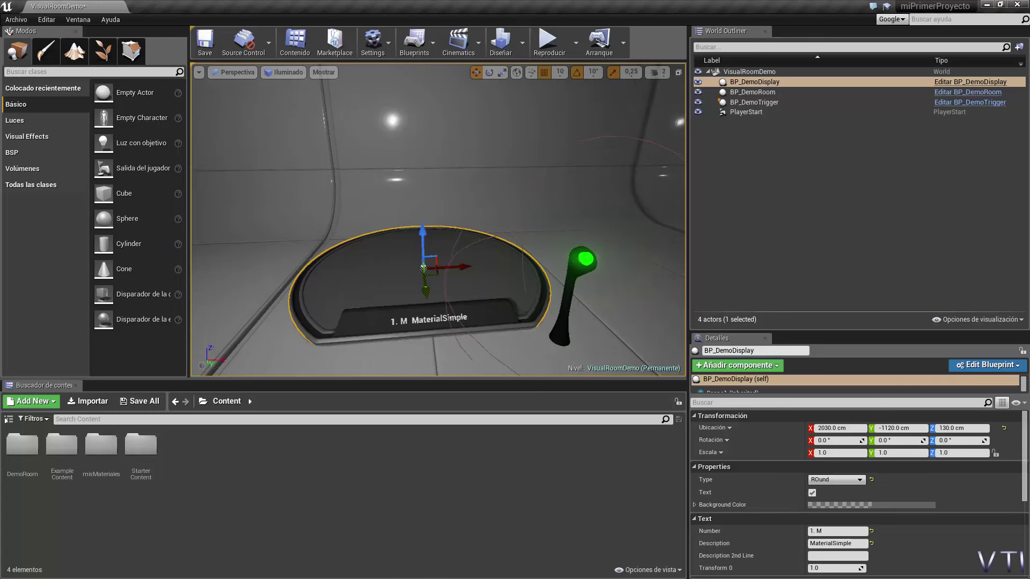
- Look around the demo room from the display pedestal toward the Unreal Engine 4 sign and corridor
mouse_move(429, 349)
right_mouse_down()
mouse_move(430, 338)
mouse_move(446, 339)
mouse_move(424, 339)
mouse_move(458, 348)
right_mouse_up()
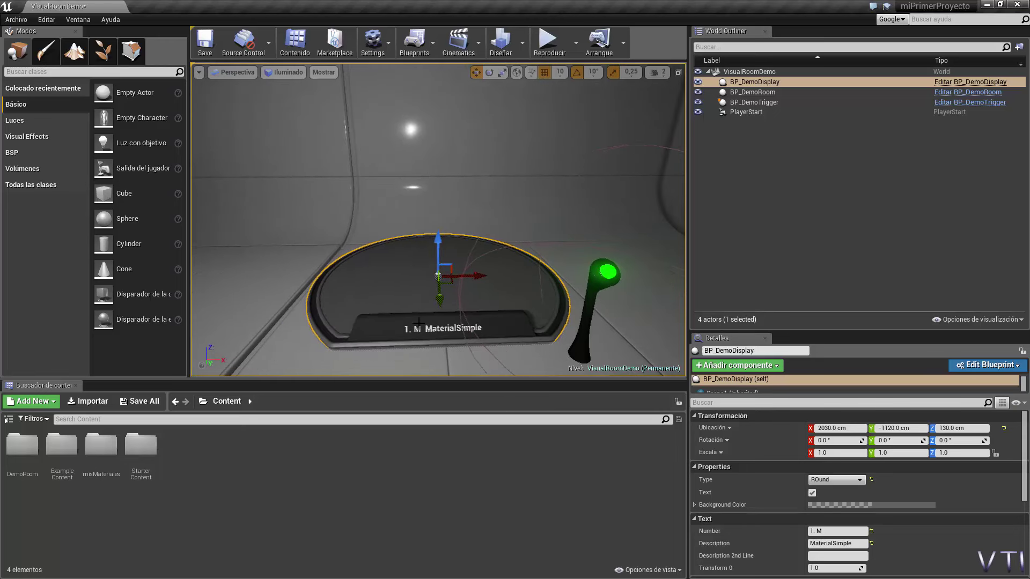
mouse_move(414, 305)
right_mouse_down()
mouse_move(429, 306)
mouse_move(413, 306)
right_mouse_up()
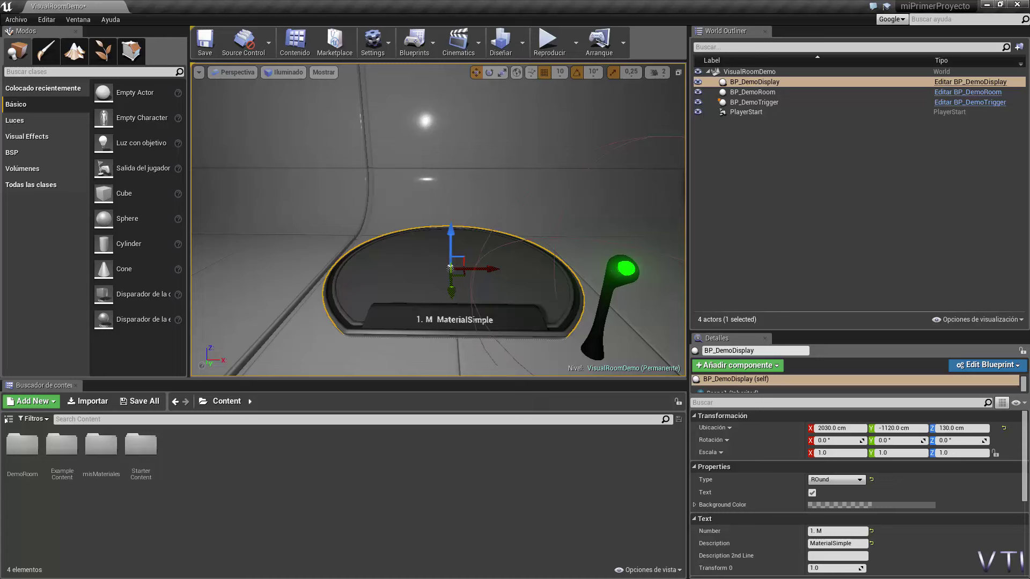
right_click_drag(399, 299, 408, 301)
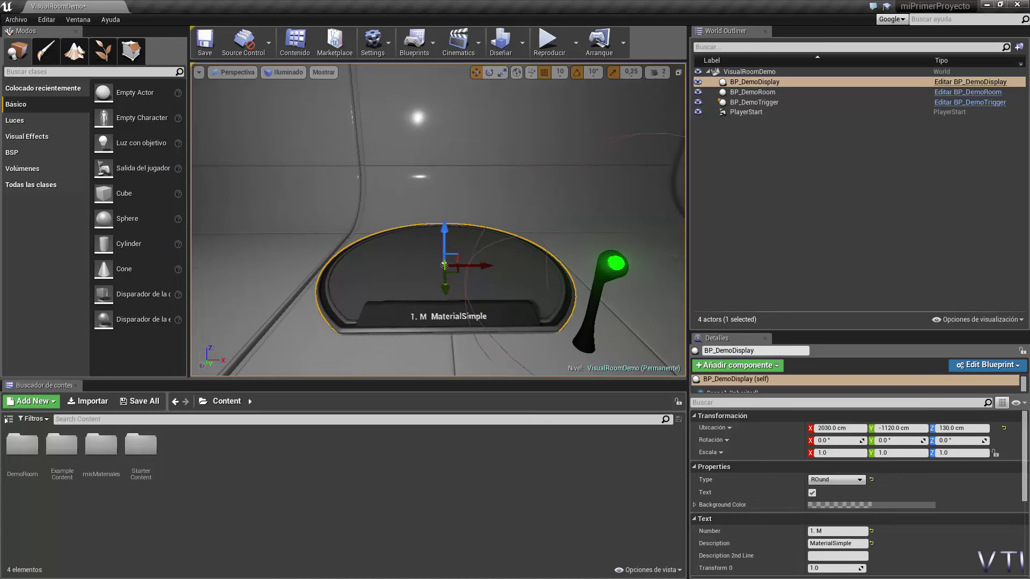
right_click(399, 299)
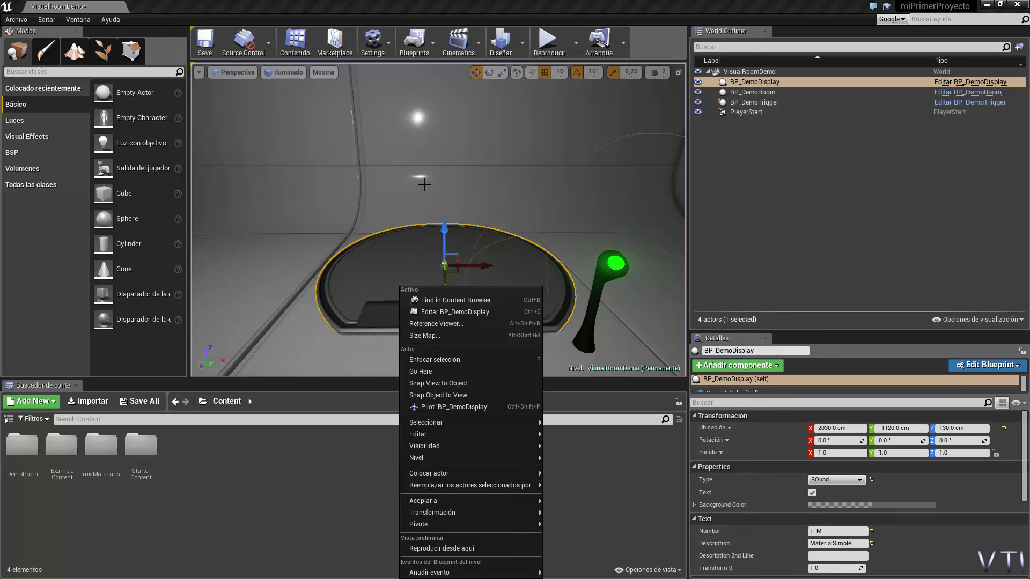
left_click(483, 8)
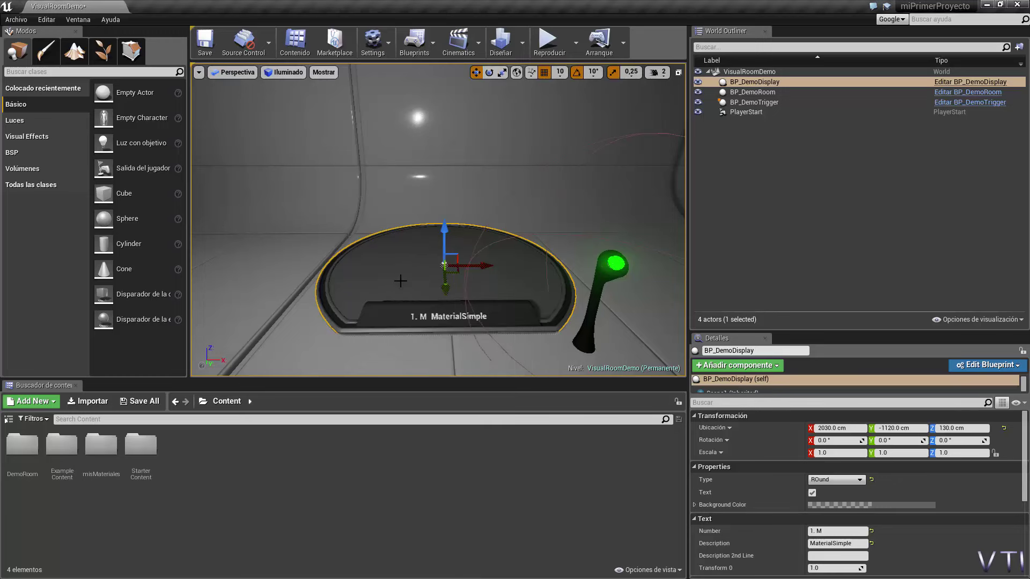
scroll(401, 281, "down", 2)
scroll(400, 280, "down", 2)
scroll(400, 284, "down", 3)
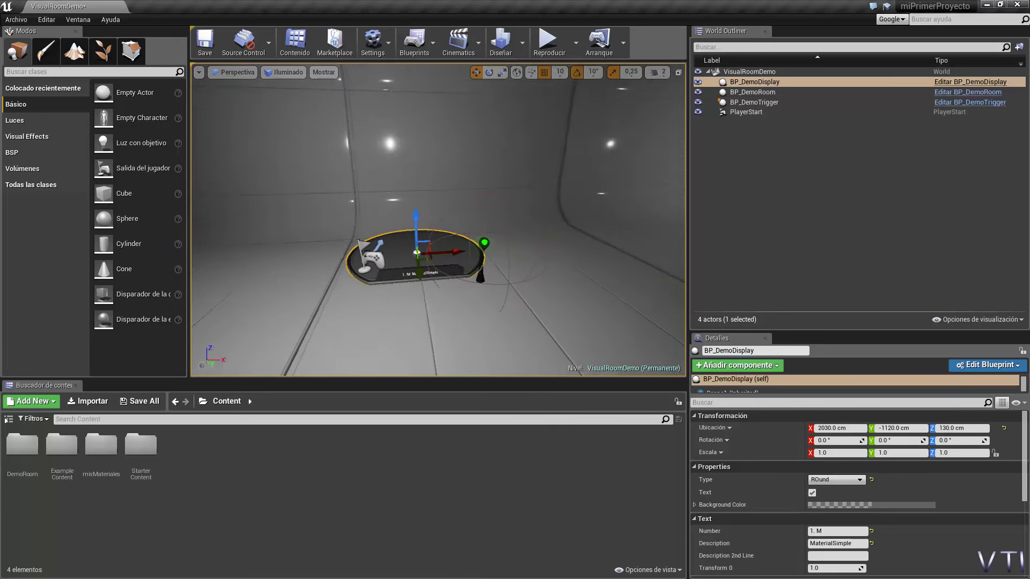
right_click_drag(400, 284, 505, 242)
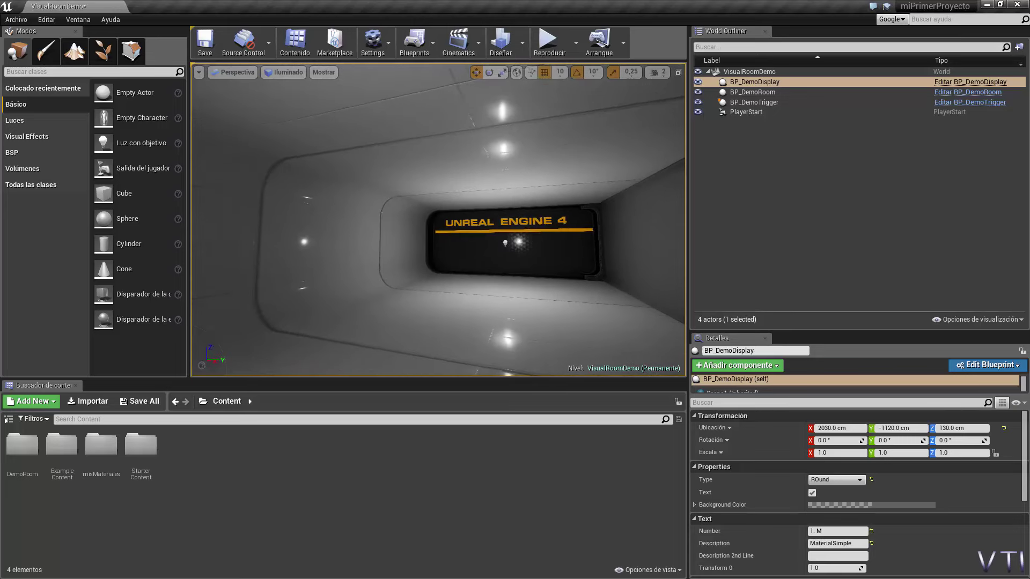
mouse_move(504, 241)
right_mouse_down()
mouse_move(376, 246)
mouse_move(482, 246)
mouse_move(421, 312)
mouse_move(301, 325)
mouse_move(408, 343)
right_mouse_up()
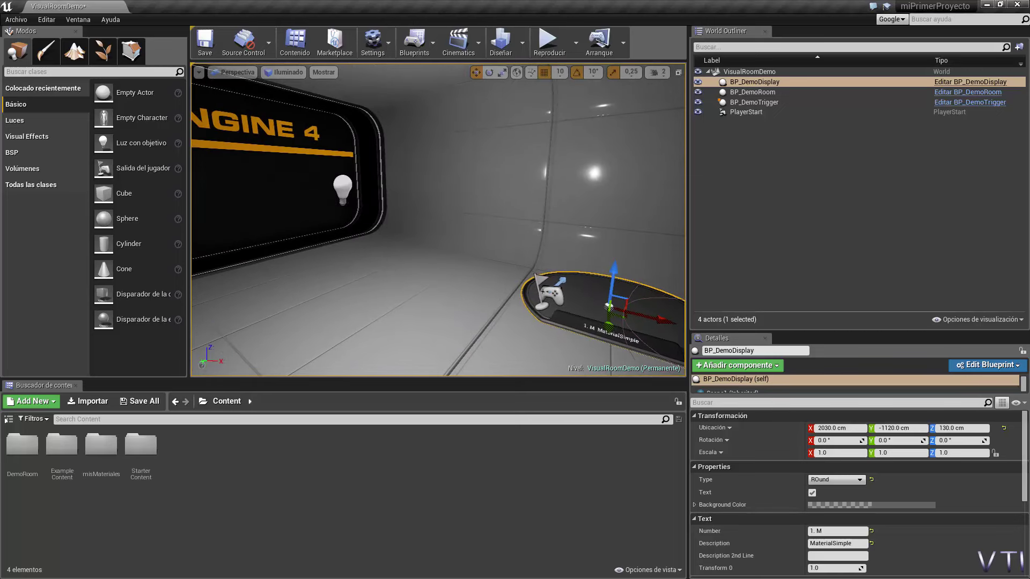
right_click_drag(409, 327, 381, 328)
right_click_drag(401, 247, 456, 249)
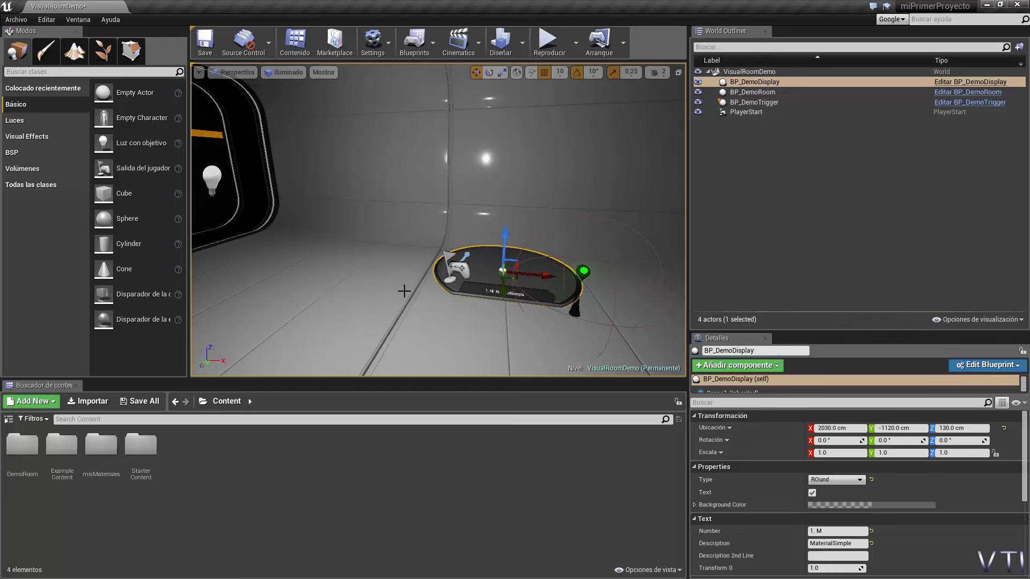
right_click_drag(365, 299, 336, 295)
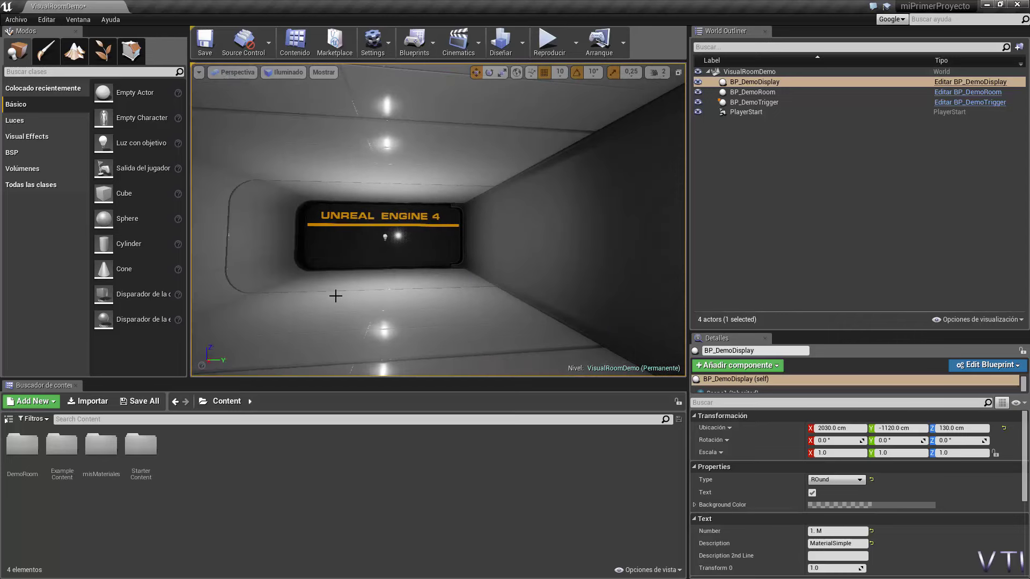
- Frame the display pedestal and orbit to view it from above
key("f")
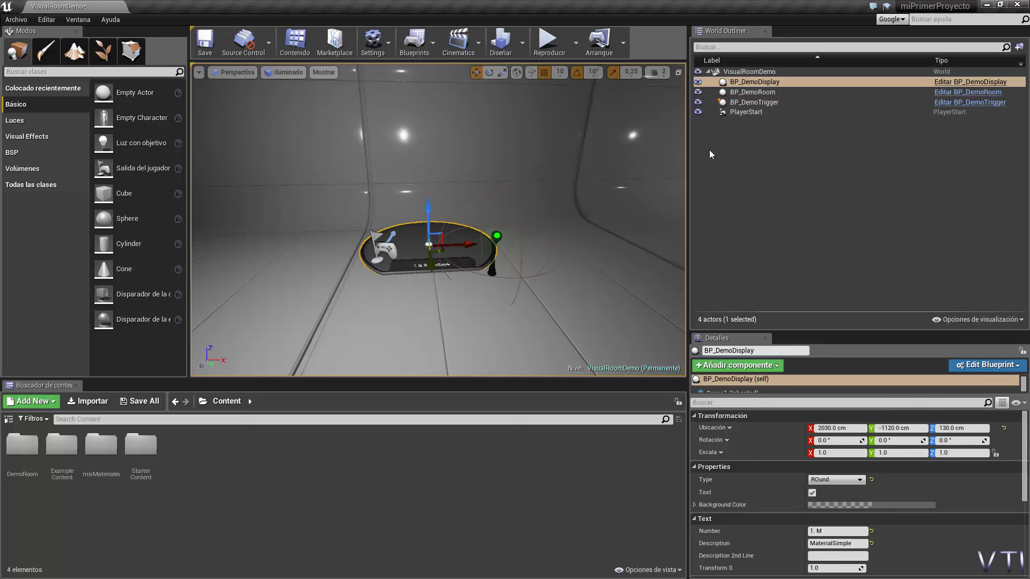
right_click_drag(585, 257, 586, 242)
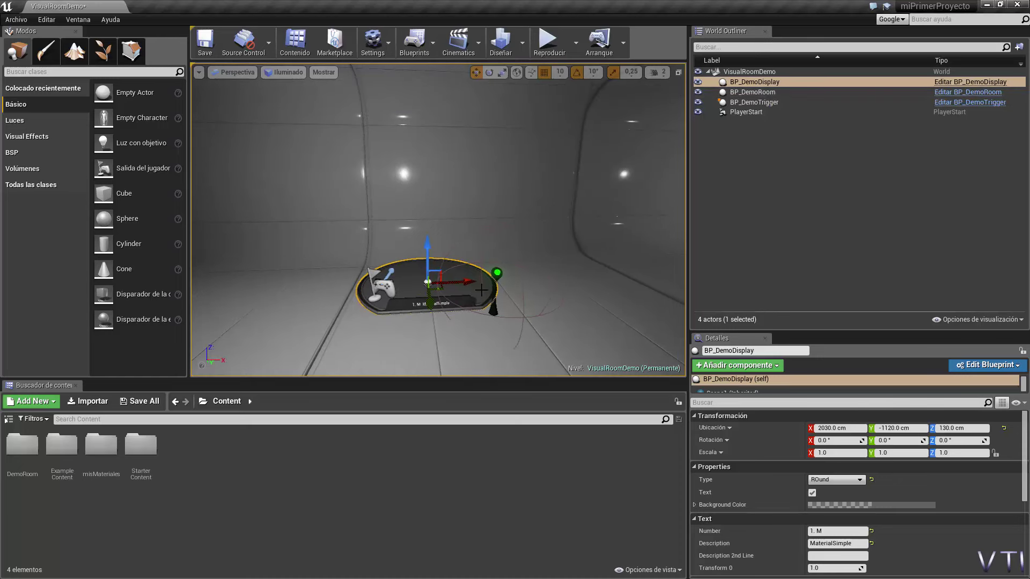
left_click_drag(415, 316, 416, 301)
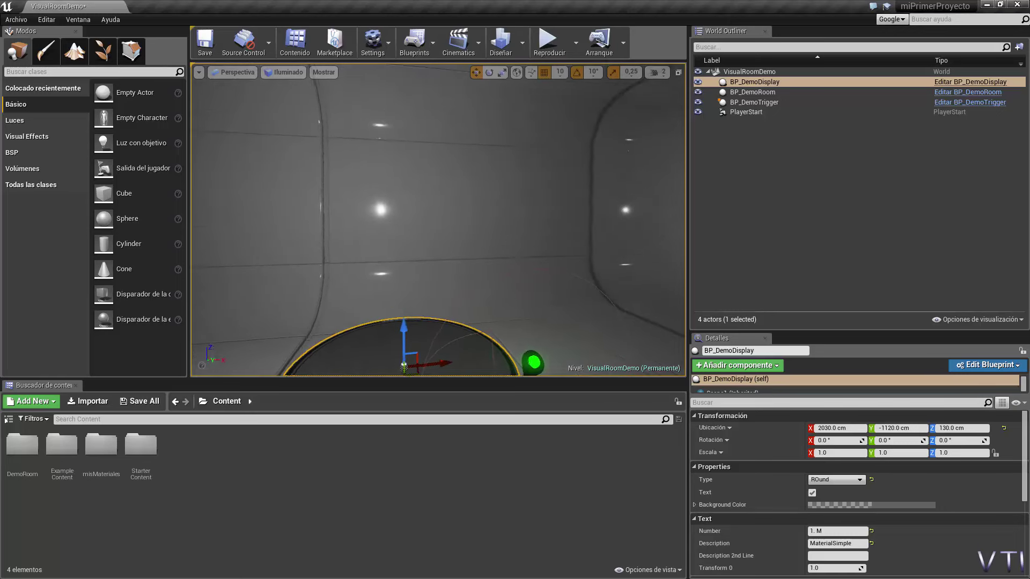
mouse_move(415, 300)
right_mouse_down()
mouse_move(415, 279)
mouse_move(376, 268)
right_mouse_up()
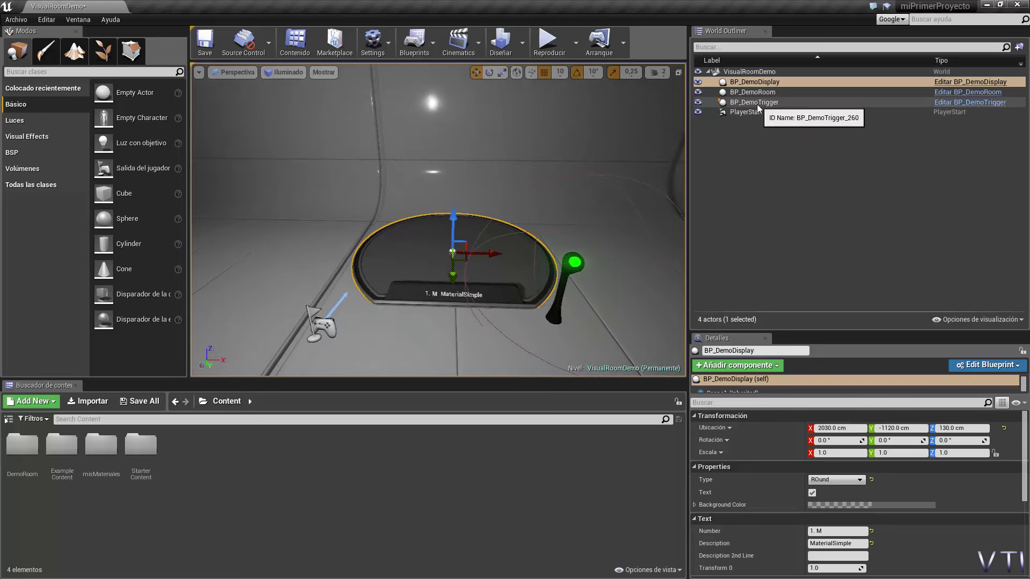
mouse_move(439, 220)
right_mouse_down()
mouse_move(483, 217)
mouse_move(411, 312)
right_mouse_up()
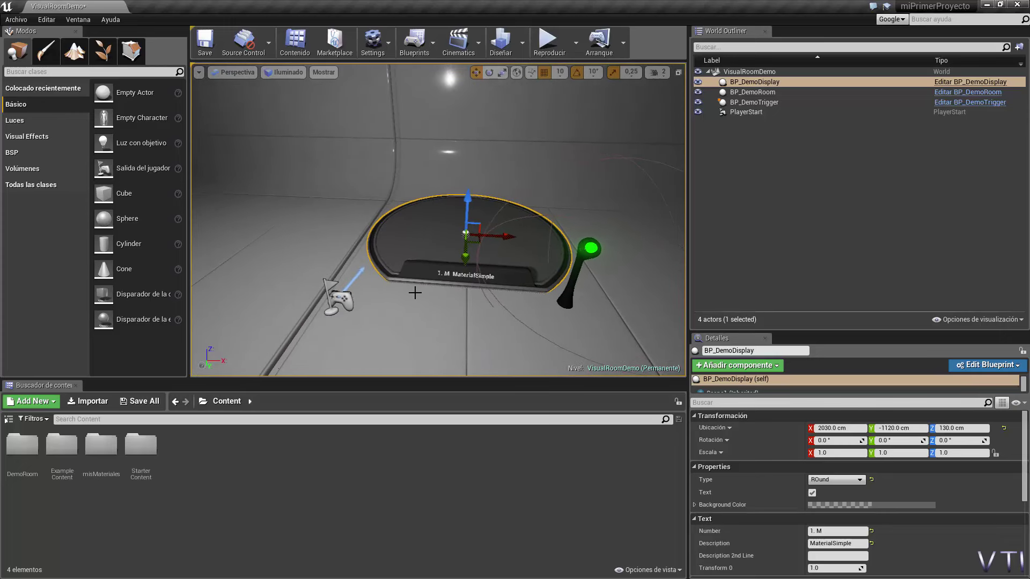
right_click_drag(421, 287, 439, 289)
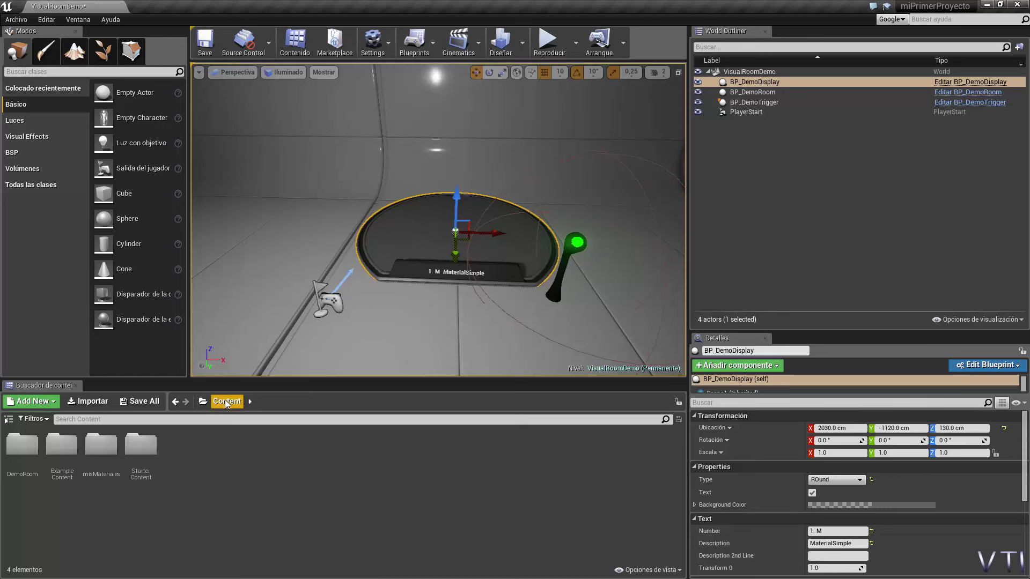
- Create a new folder in Content named MisMaterialesTuto
right_click(218, 488)
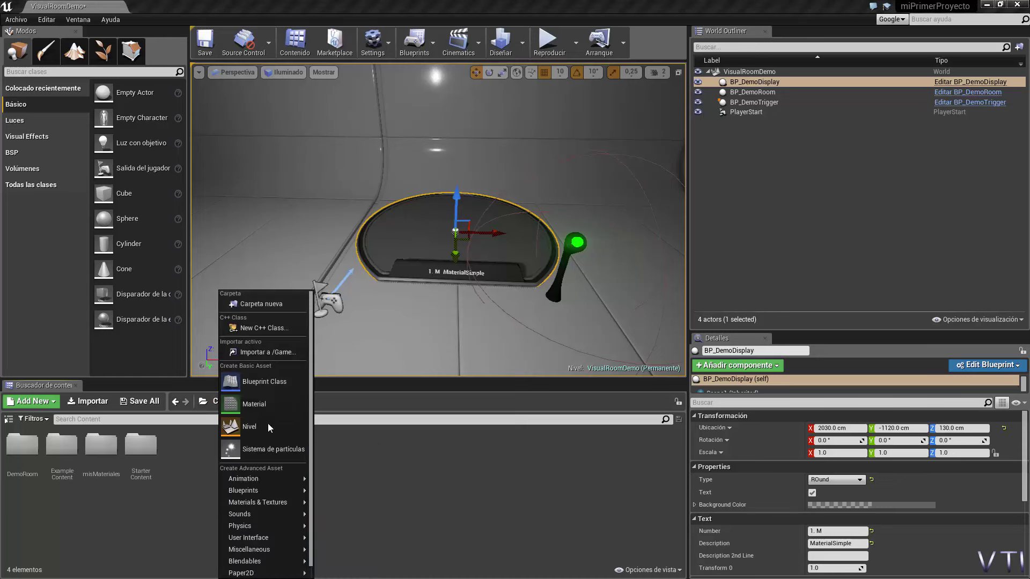
mouse_move(265, 491)
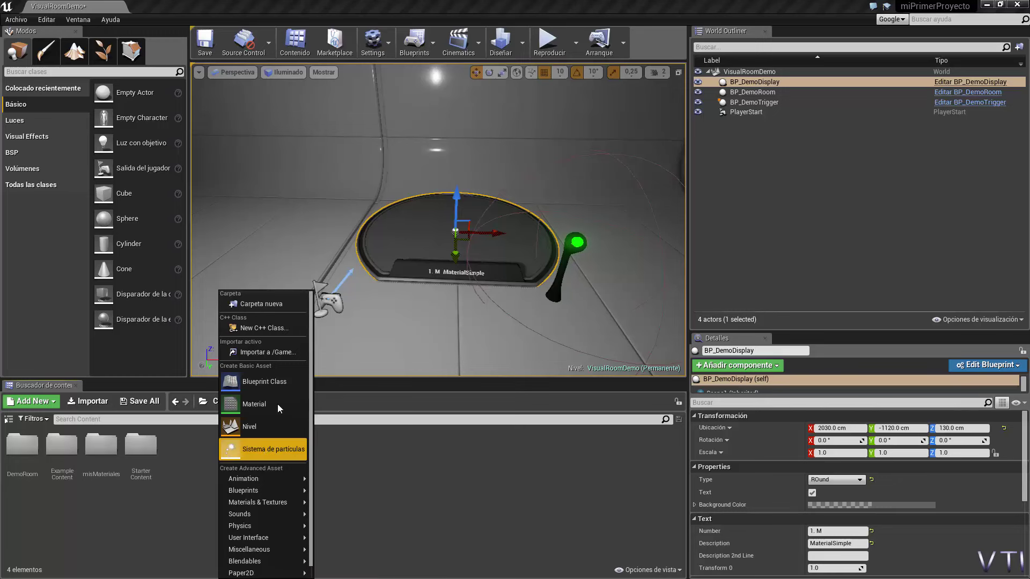
left_click(269, 304)
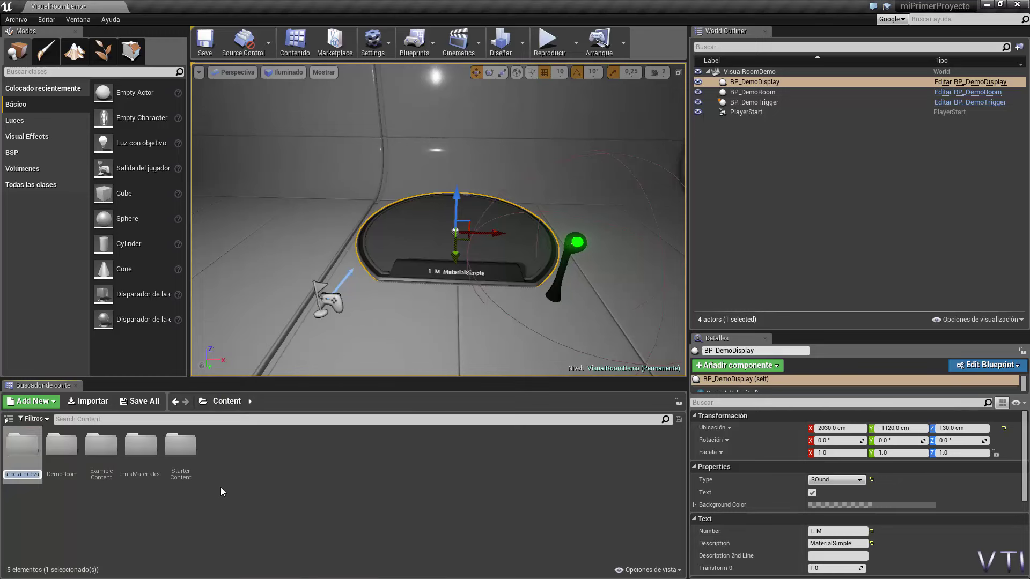
type("Mis")
type("Materiales")
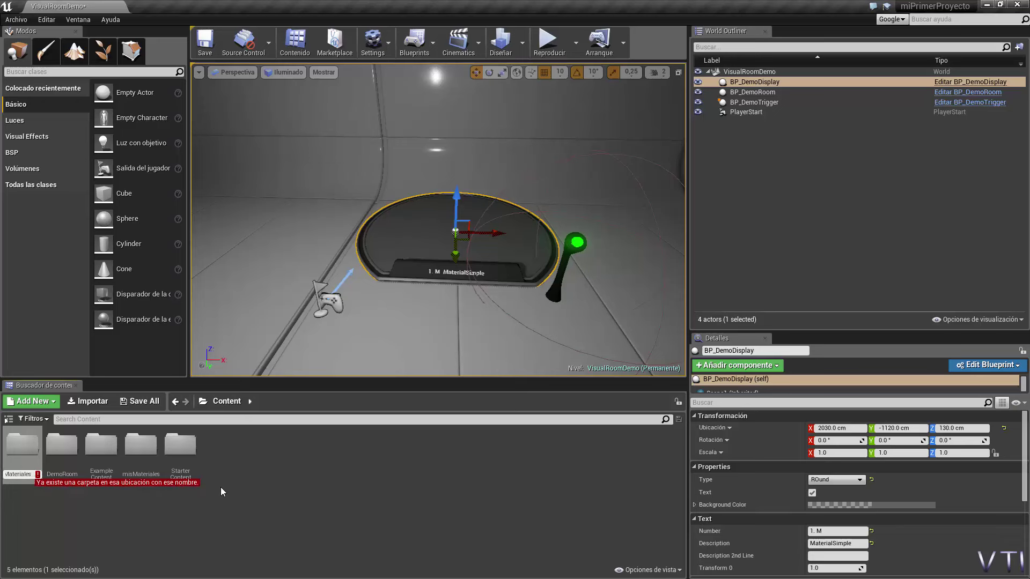
type("Tuto")
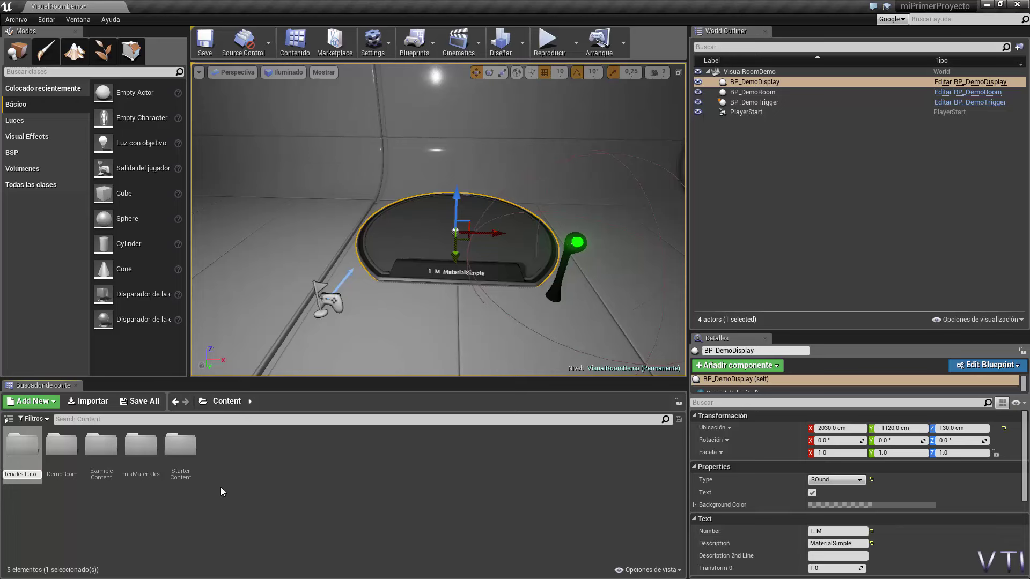
key("Return")
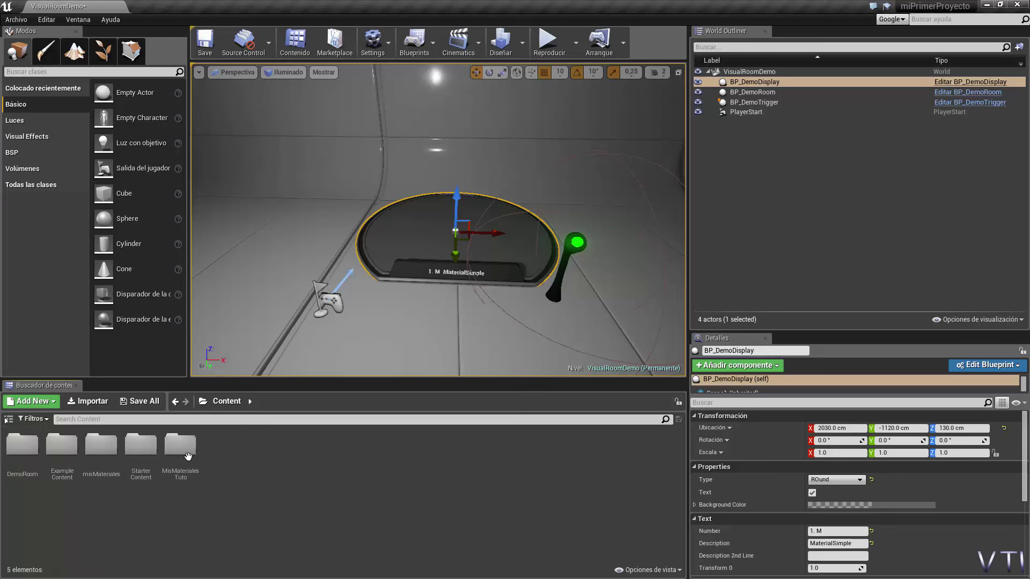
- Inside MisMaterialesTuto, create a subfolder named MaterialSimple
double_click(196, 459)
right_click(223, 461)
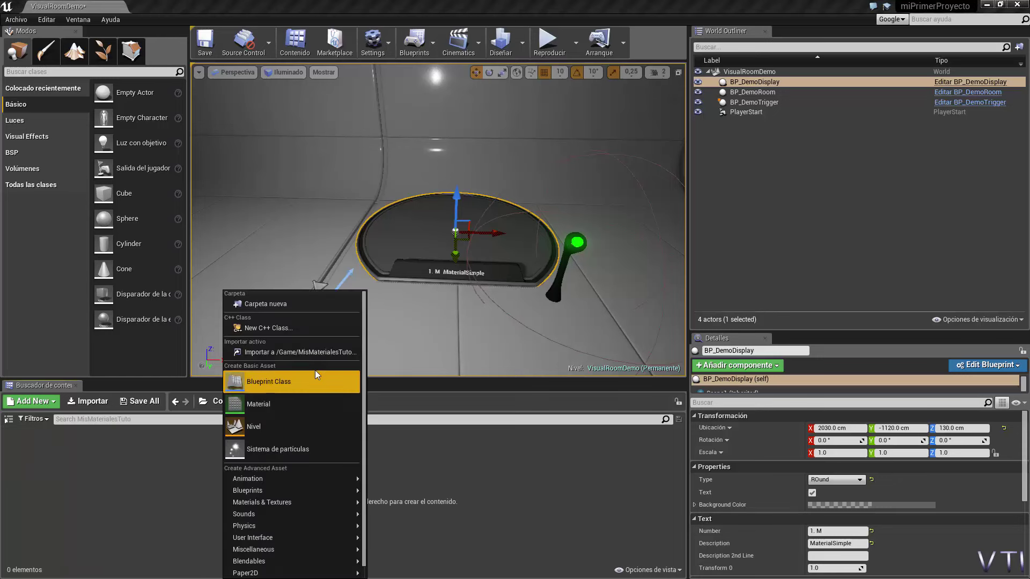
left_click(288, 305)
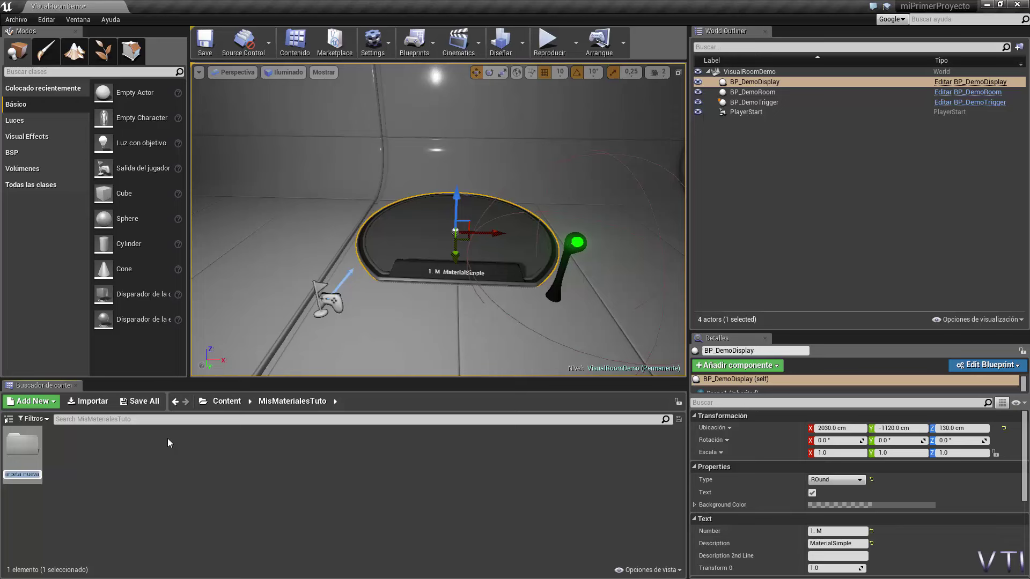
type("Material")
type("e")
key("BackSpace")
type("Simple")
key("Return")
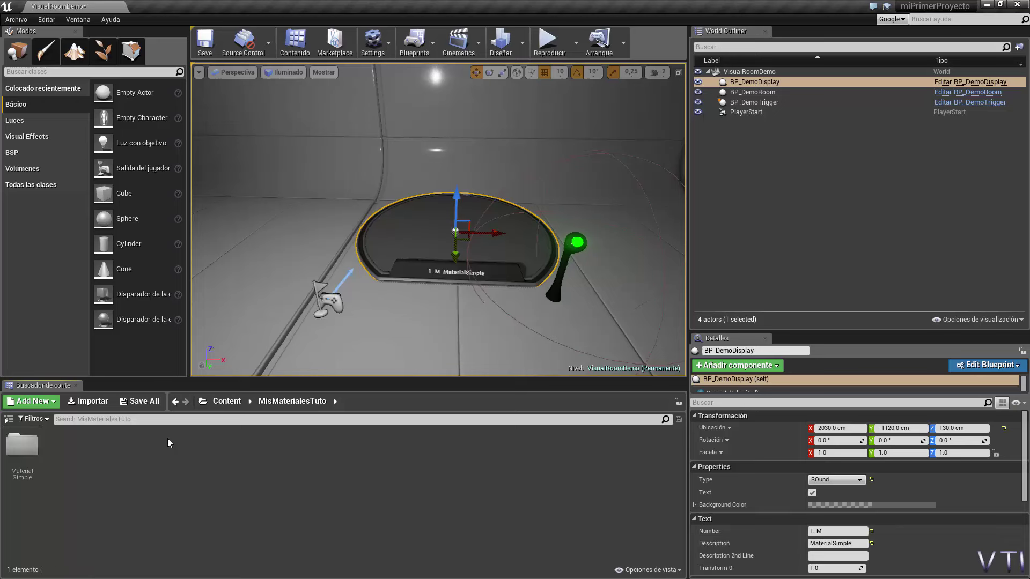
- In the MaterialSimple folder, add a new material and name it MaterialSimple
double_click(22, 456)
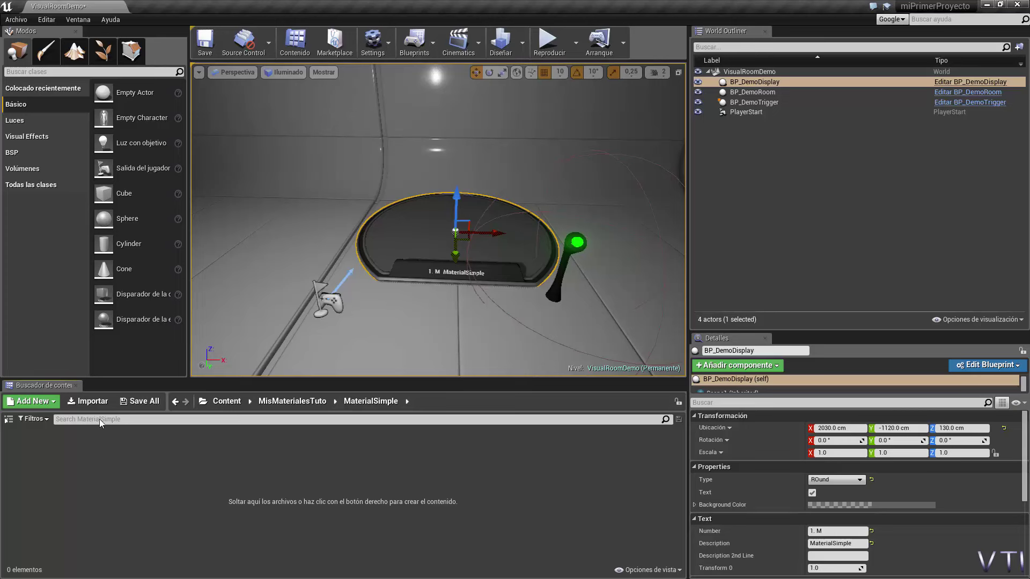
left_click(35, 402)
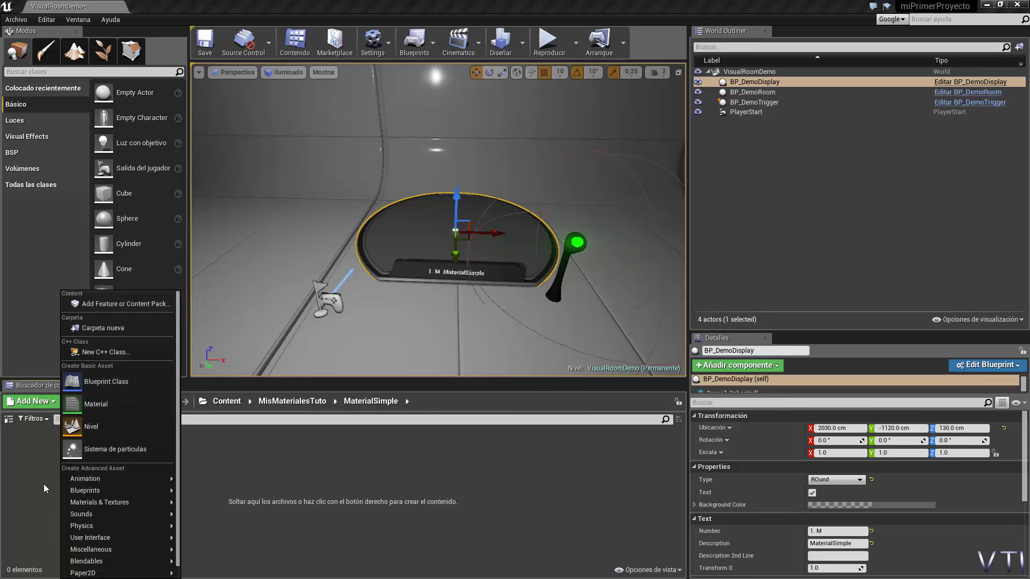
right_click(371, 460)
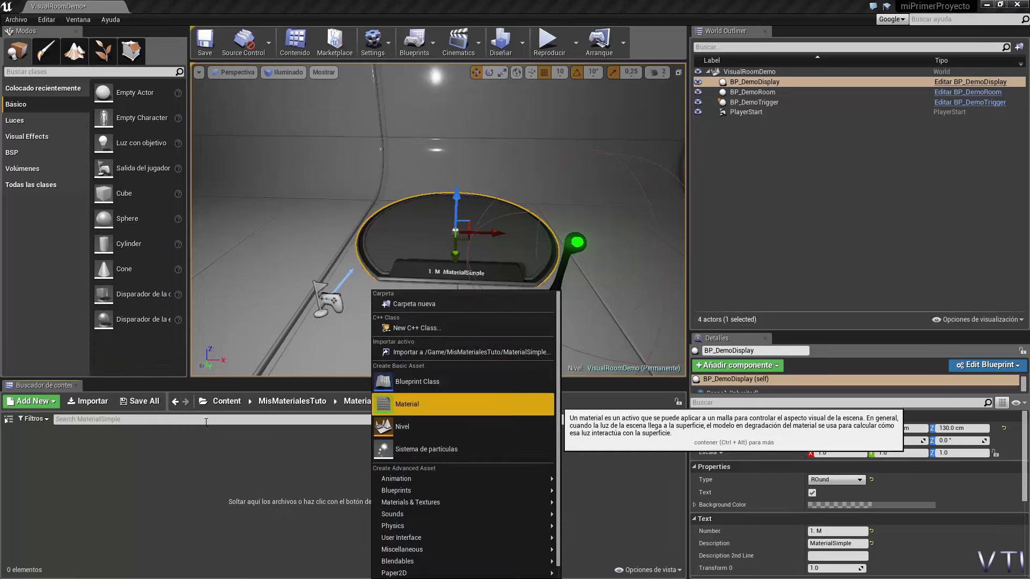
left_click(36, 403)
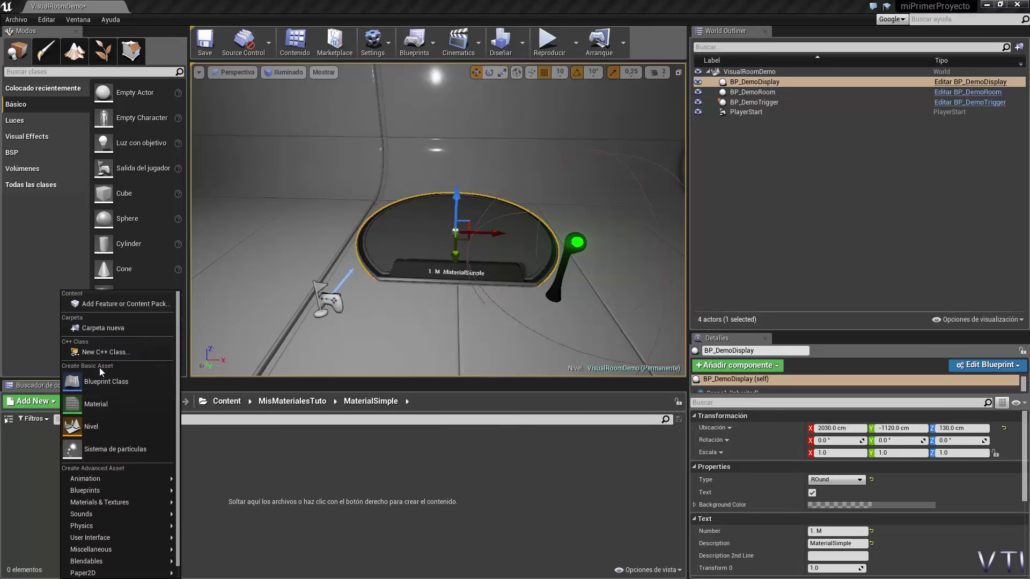
left_click(108, 404)
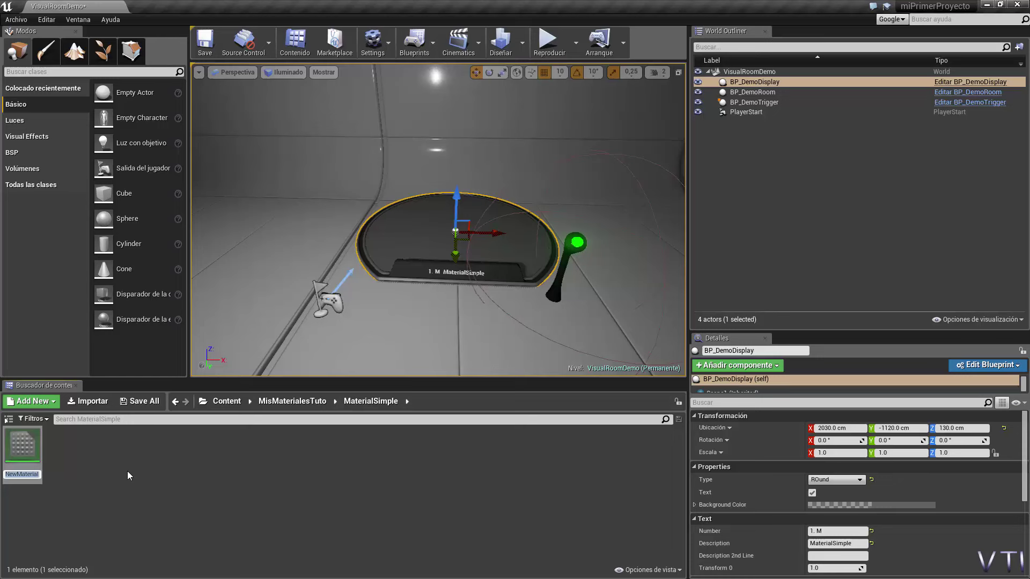
type("M")
type("aterialS")
type("imple")
key("Return")
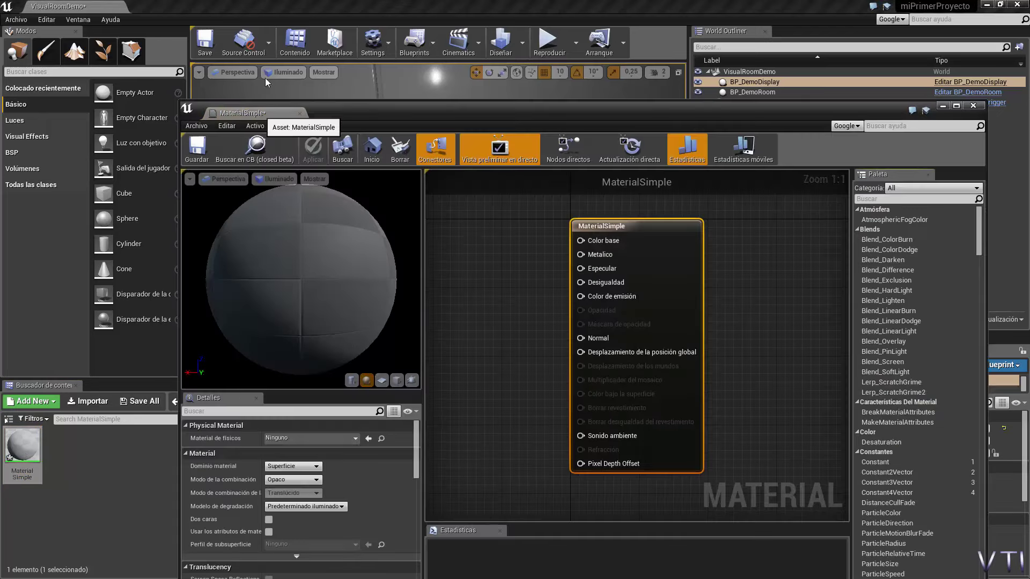
- Dock the MaterialSimple editor as a tab, move its output node right, and pan the graph
left_click_drag(241, 112, 192, 7)
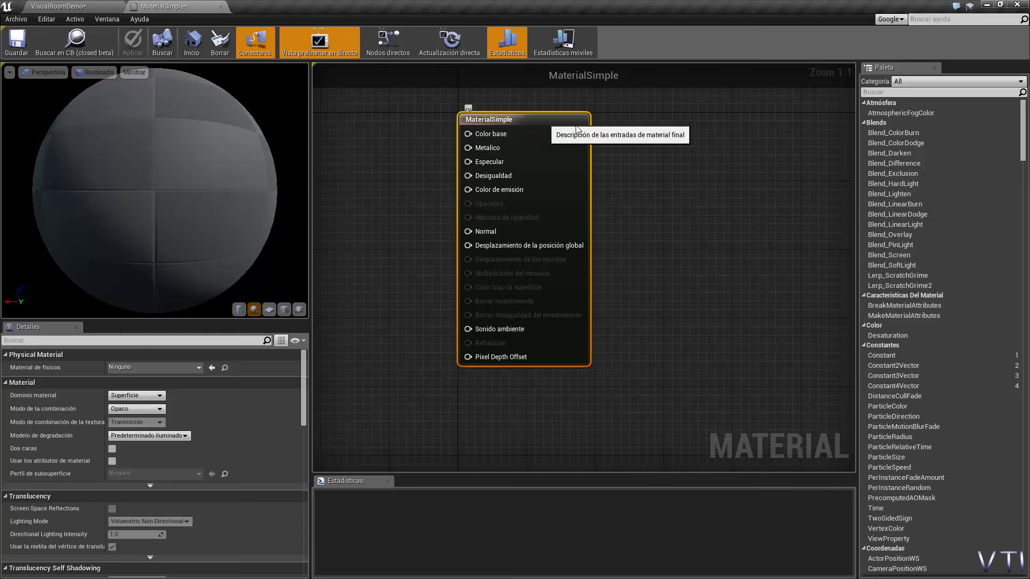
left_click_drag(575, 127, 678, 135)
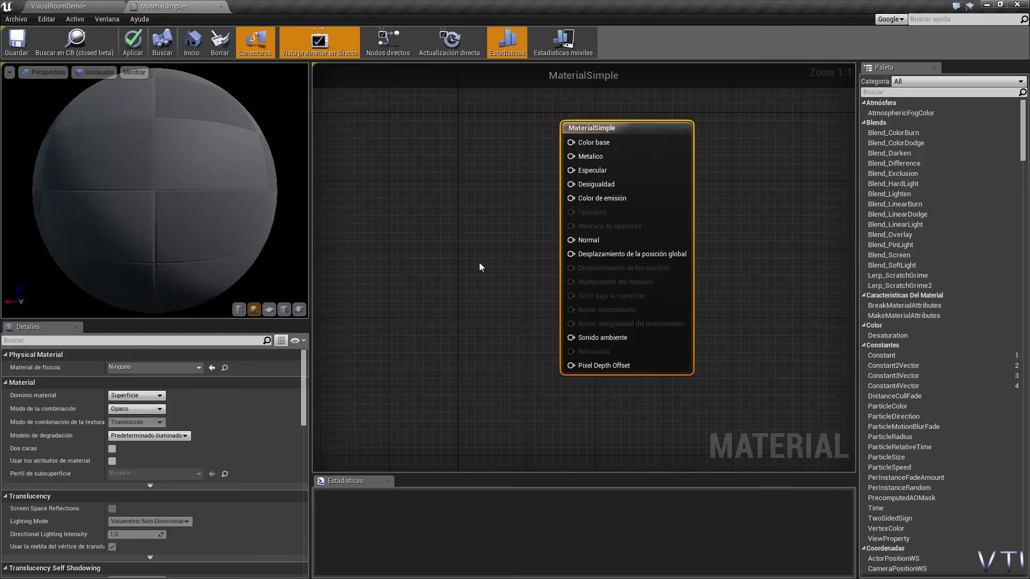
right_click_drag(447, 245, 511, 261)
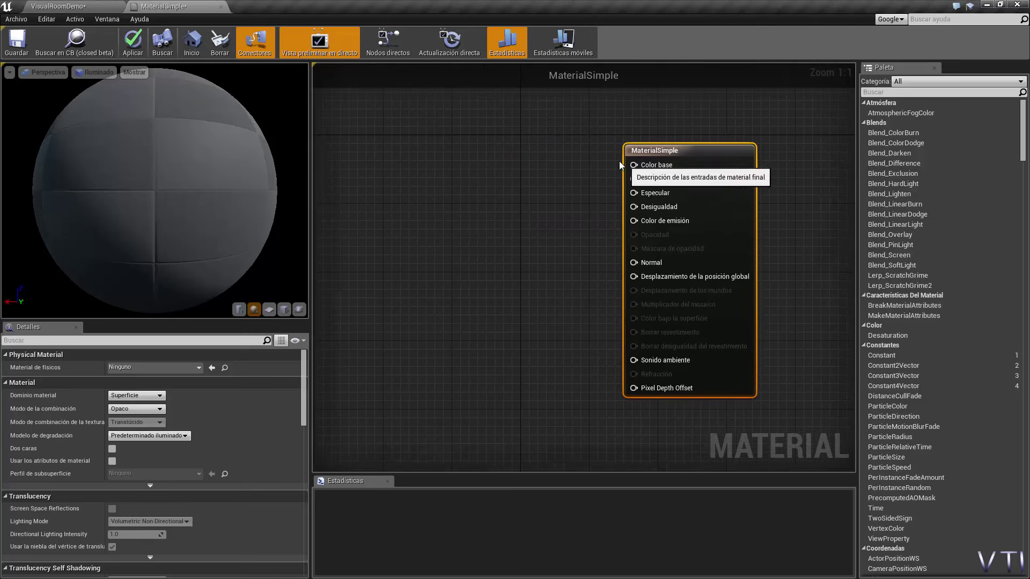
mouse_move(472, 246)
right_mouse_down()
mouse_move(513, 240)
mouse_move(520, 227)
right_mouse_up()
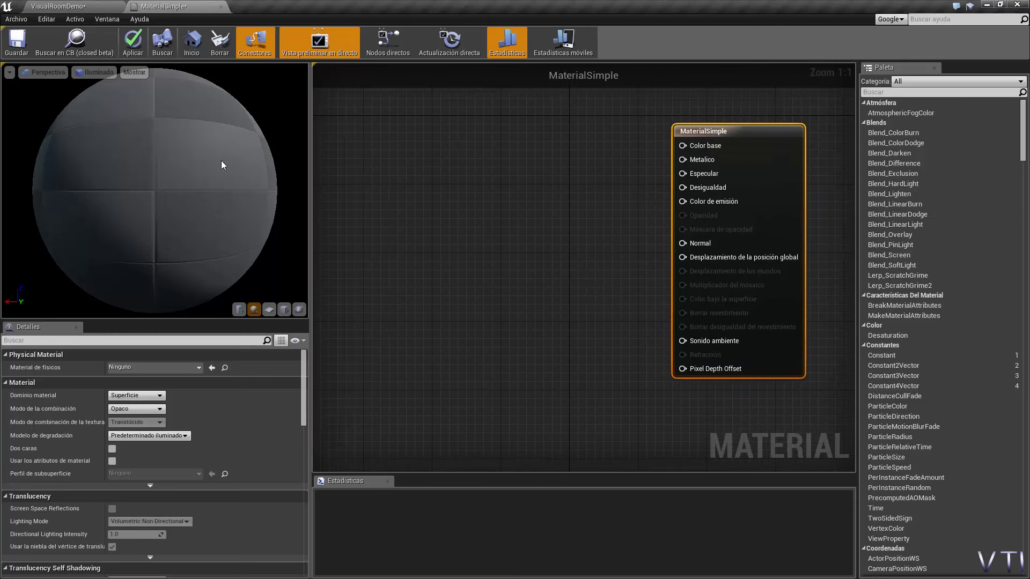
mouse_move(449, 220)
right_mouse_down()
mouse_move(478, 254)
mouse_move(510, 261)
mouse_move(501, 239)
mouse_move(464, 215)
right_mouse_up()
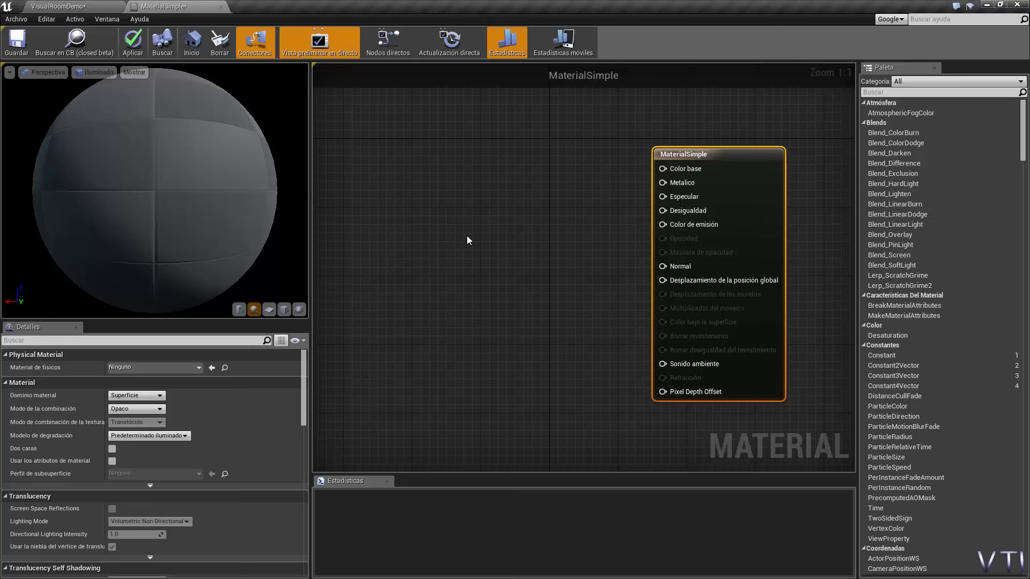
right_click_drag(467, 236, 475, 245)
left_click(575, 177)
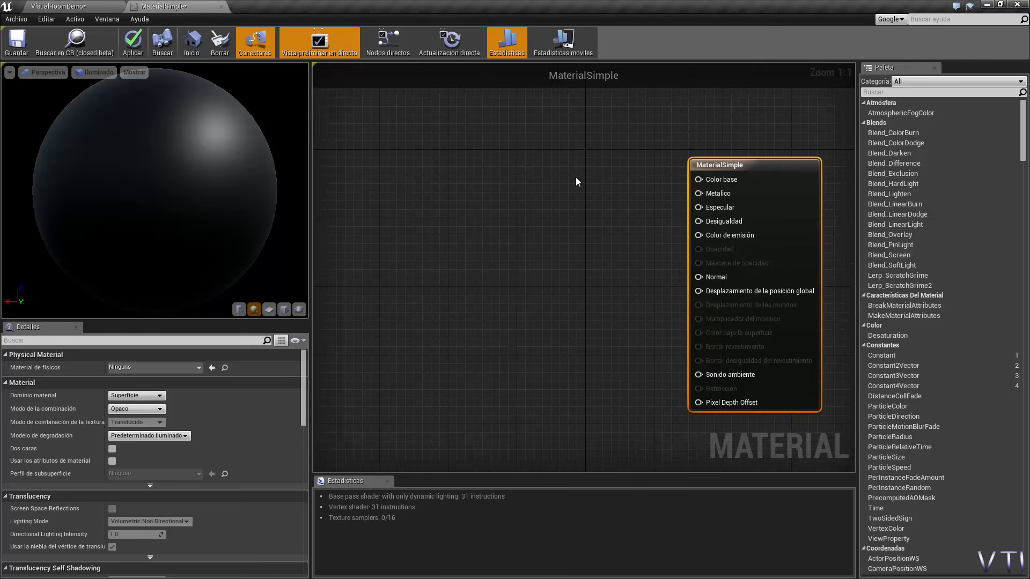
right_click_drag(547, 202, 564, 220)
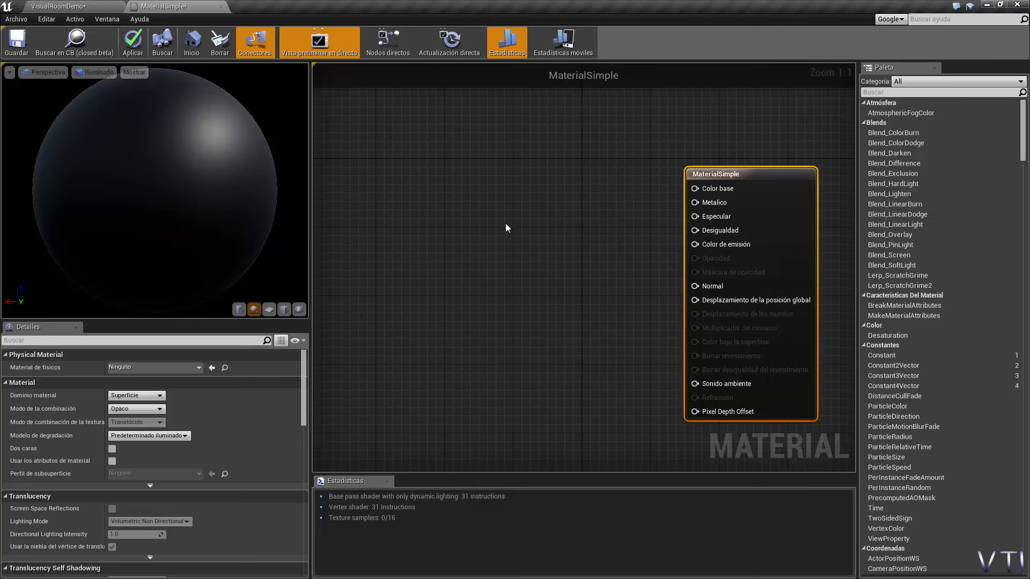
right_click_drag(506, 224, 497, 228)
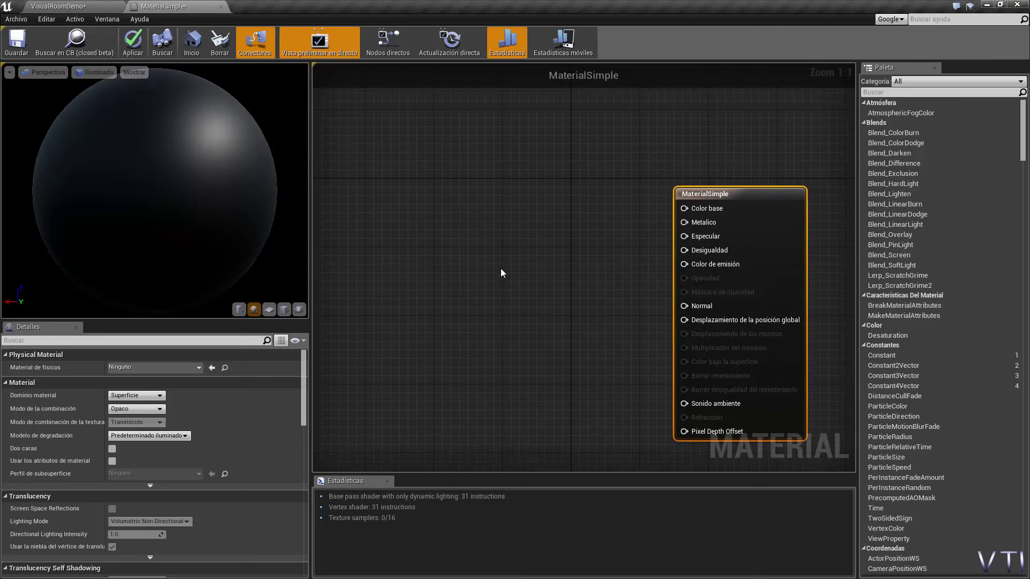
- Add a Texture Sample node and assign it the T_Brick_Hewn_Stone_D texture
right_click(486, 227)
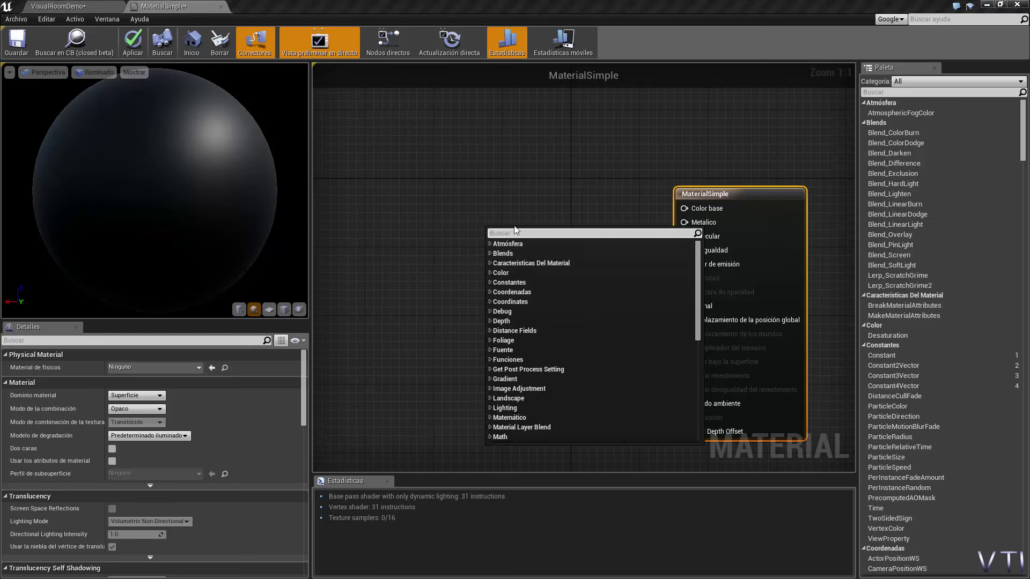
key("Escape")
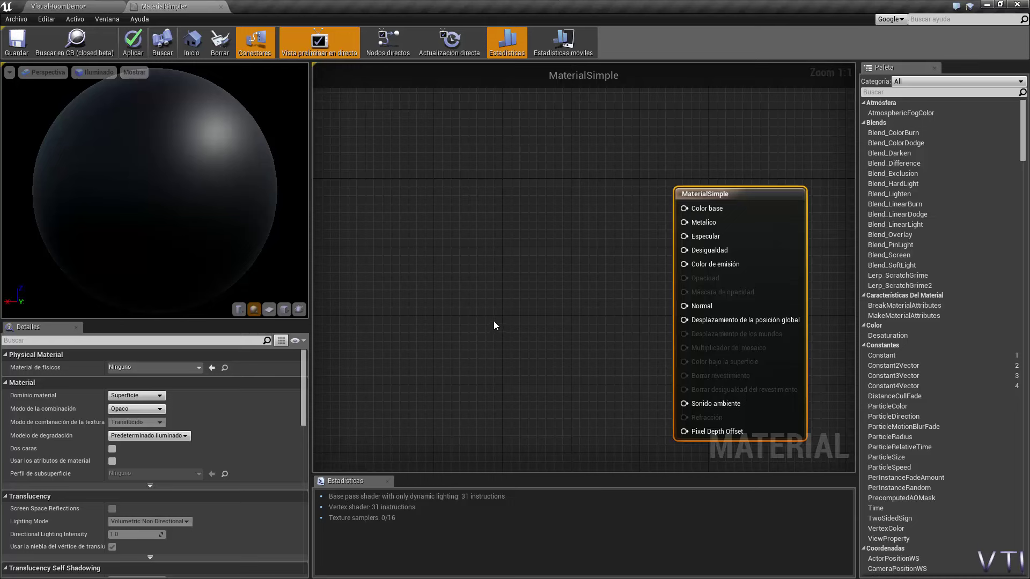
left_click(503, 244)
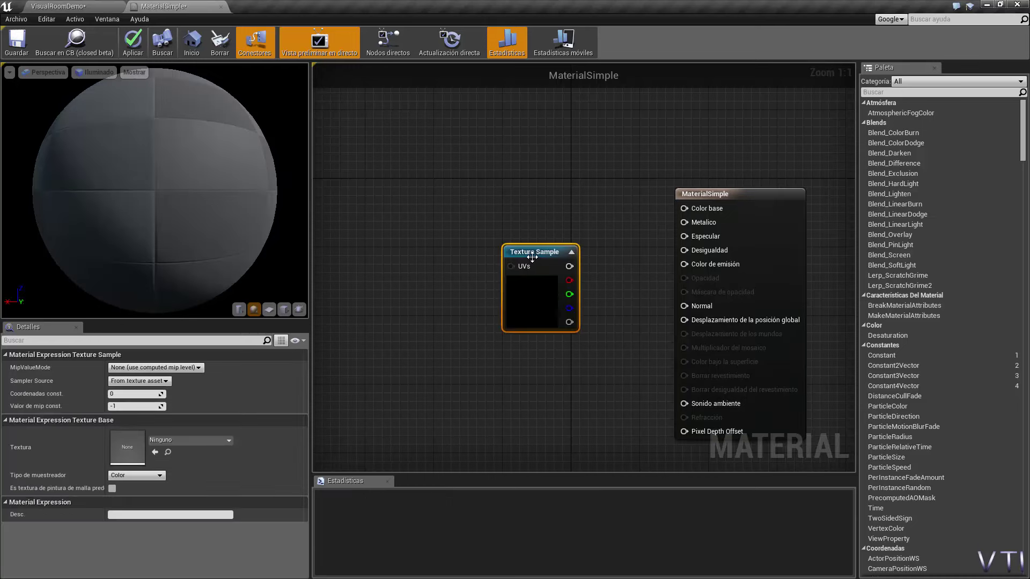
left_click_drag(510, 240, 435, 213)
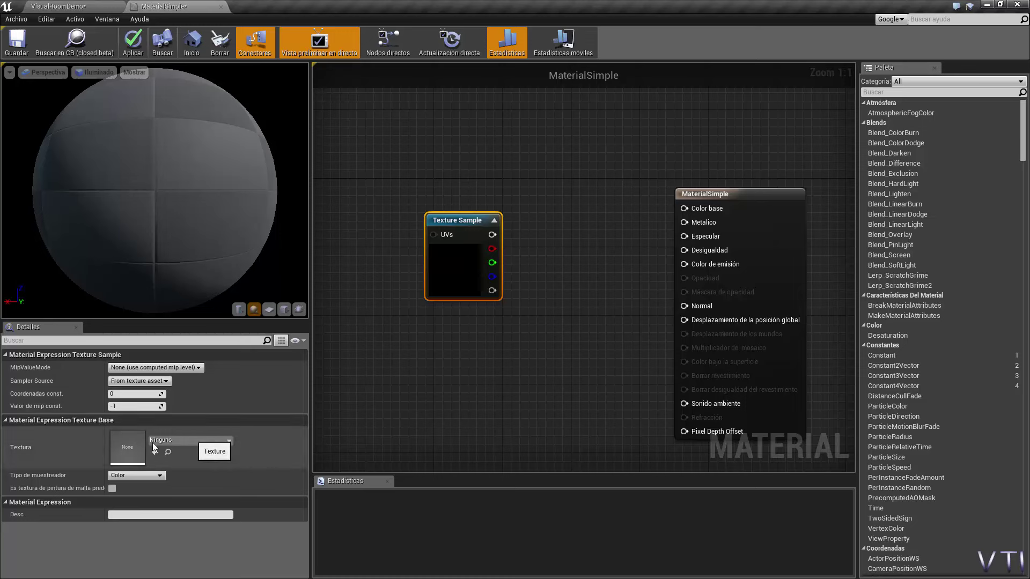
left_click(231, 441)
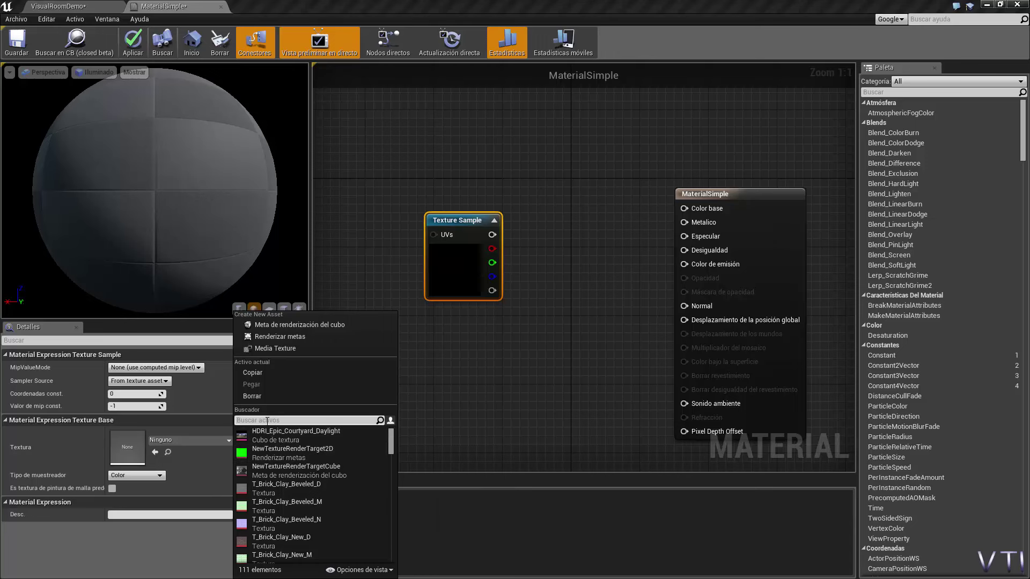
type("brick")
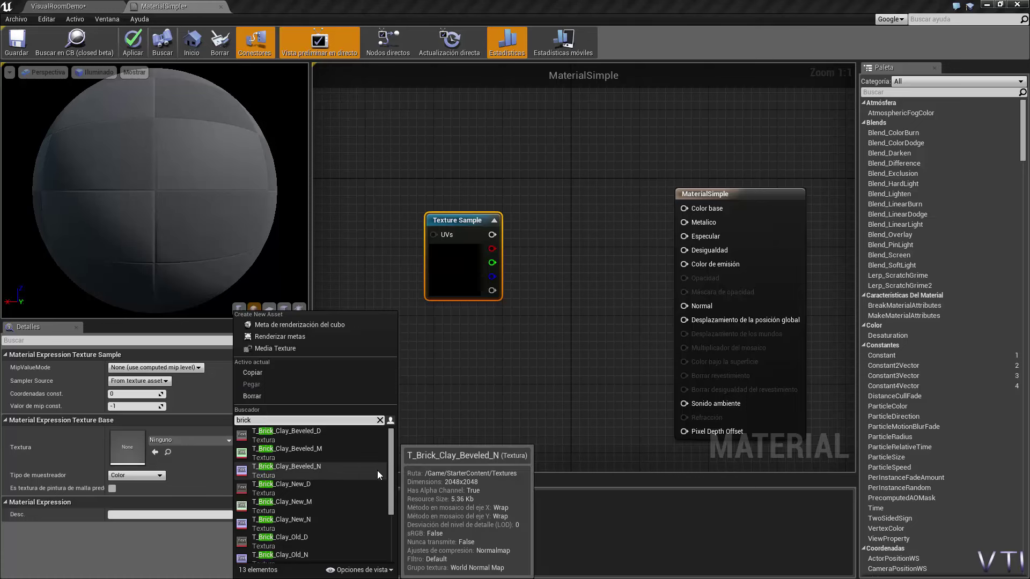
left_click_drag(391, 474, 395, 523)
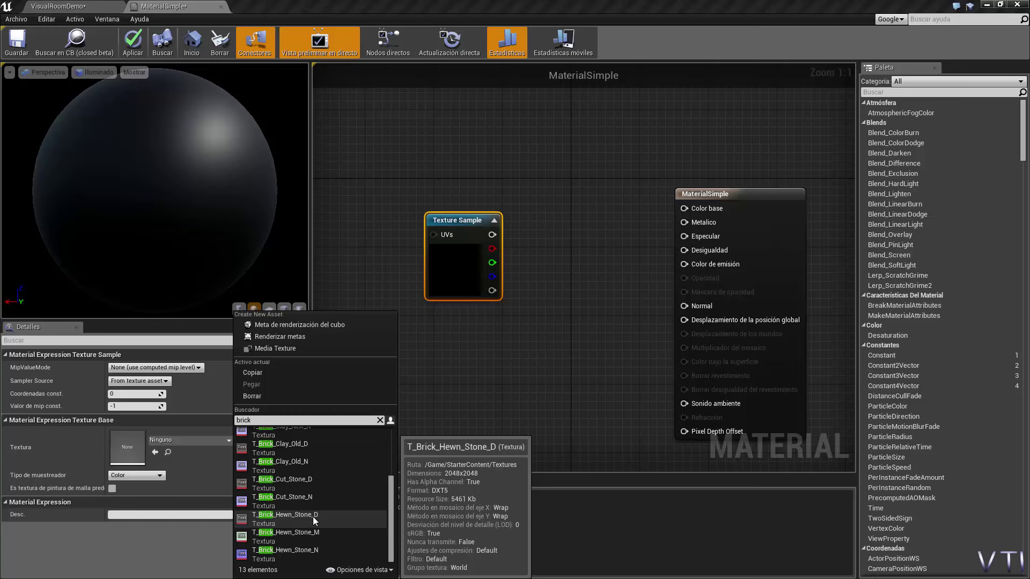
left_click(313, 517)
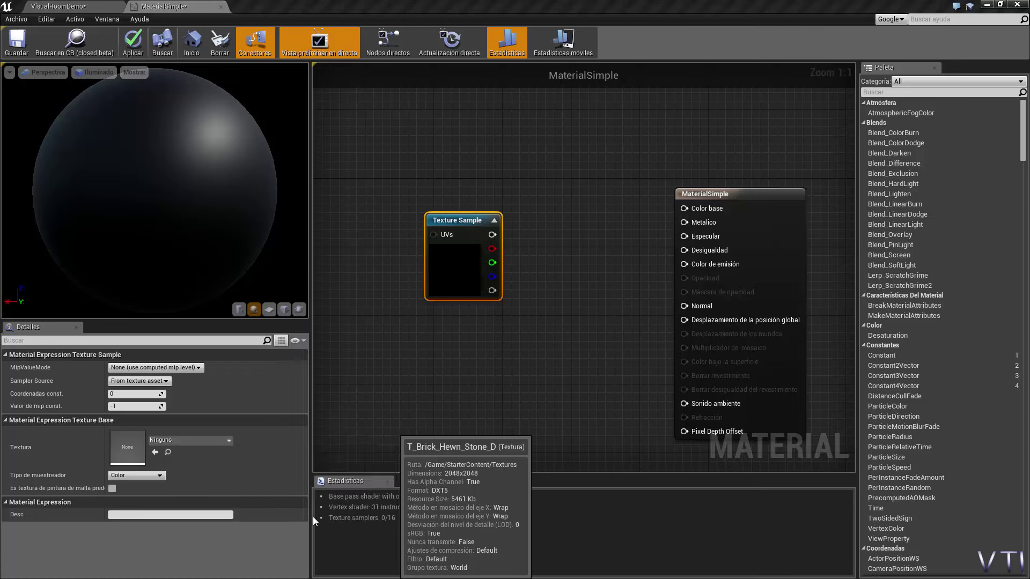
left_click_drag(464, 219, 447, 194)
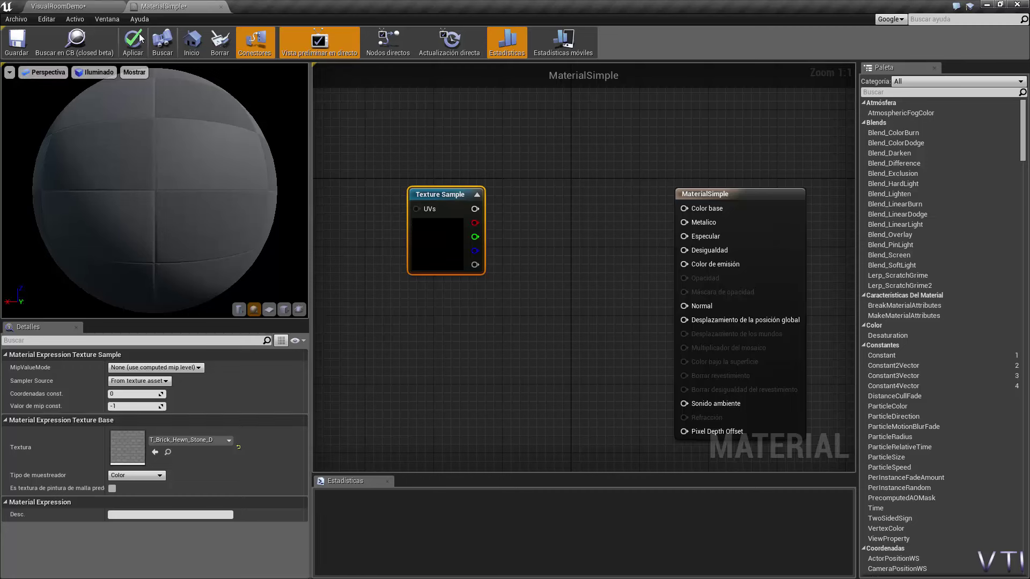
- Wire the Texture Sample's RGB output into the material's Color base pin
left_click_drag(444, 198, 684, 209)
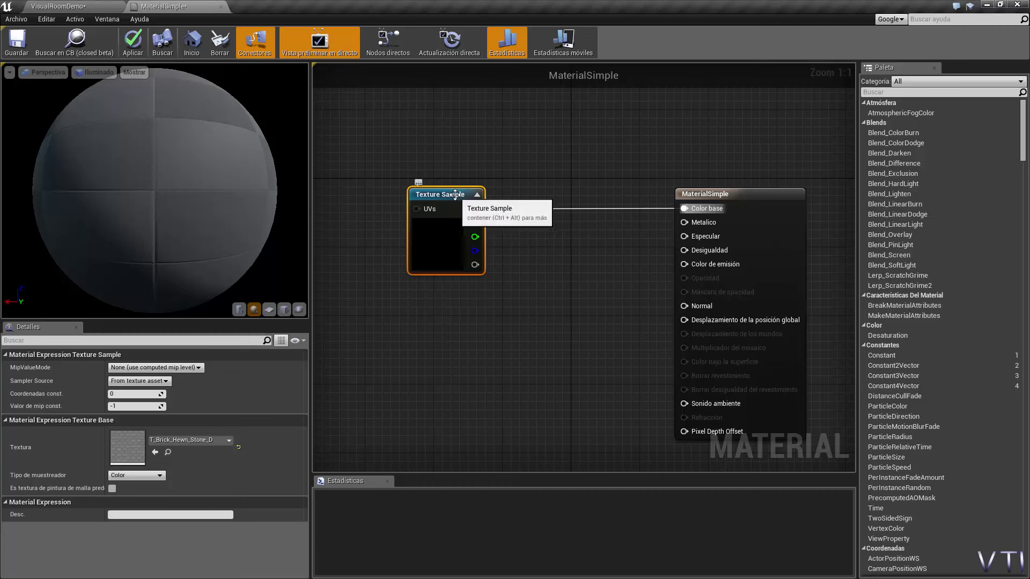
left_click_drag(454, 193, 464, 201)
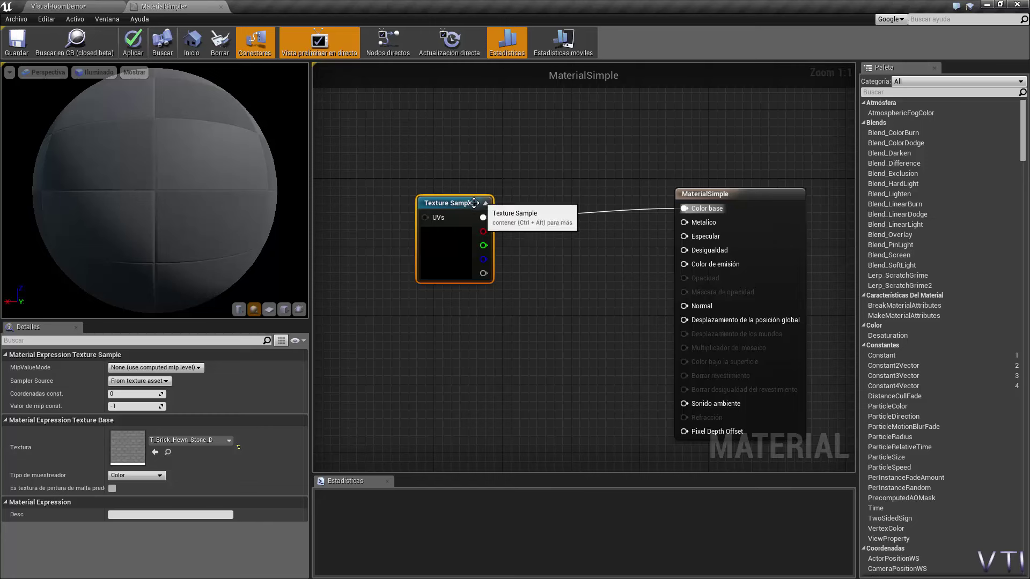
- Apply the material and orbit the preview sphere to inspect the grey hewn-stone bricks
left_click(133, 42)
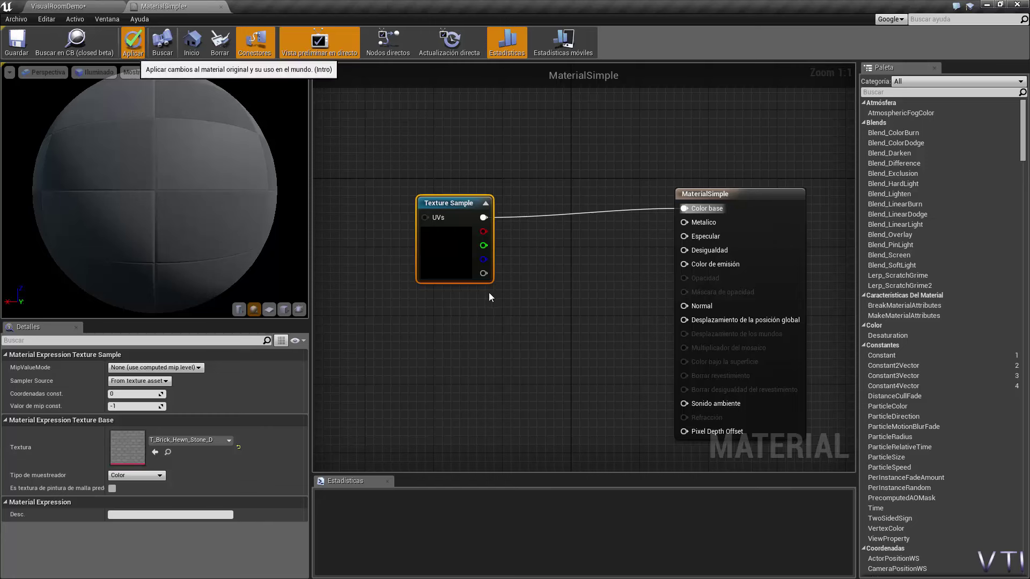
right_click(513, 320)
left_click(172, 224)
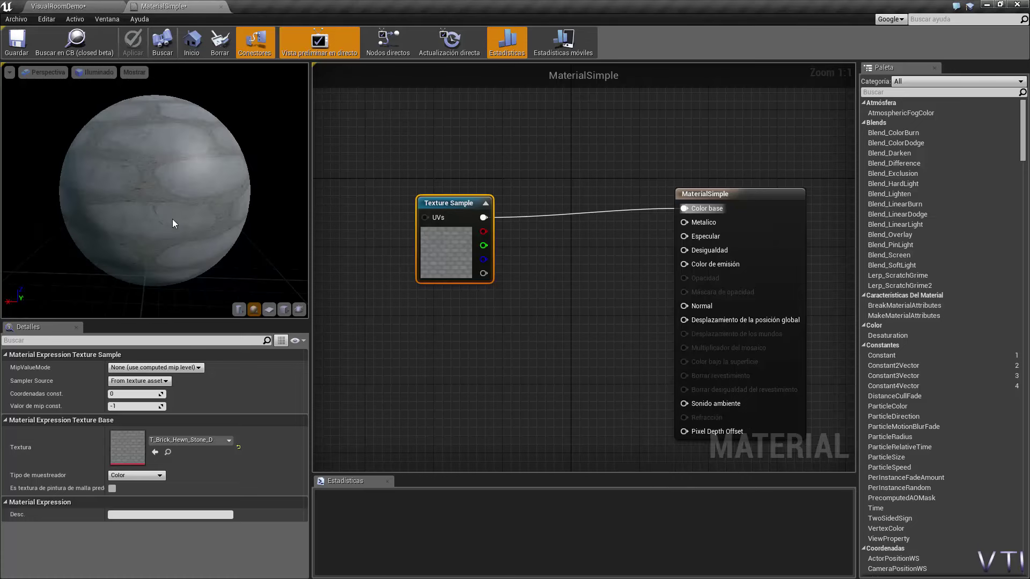
left_click_drag(172, 224, 273, 214)
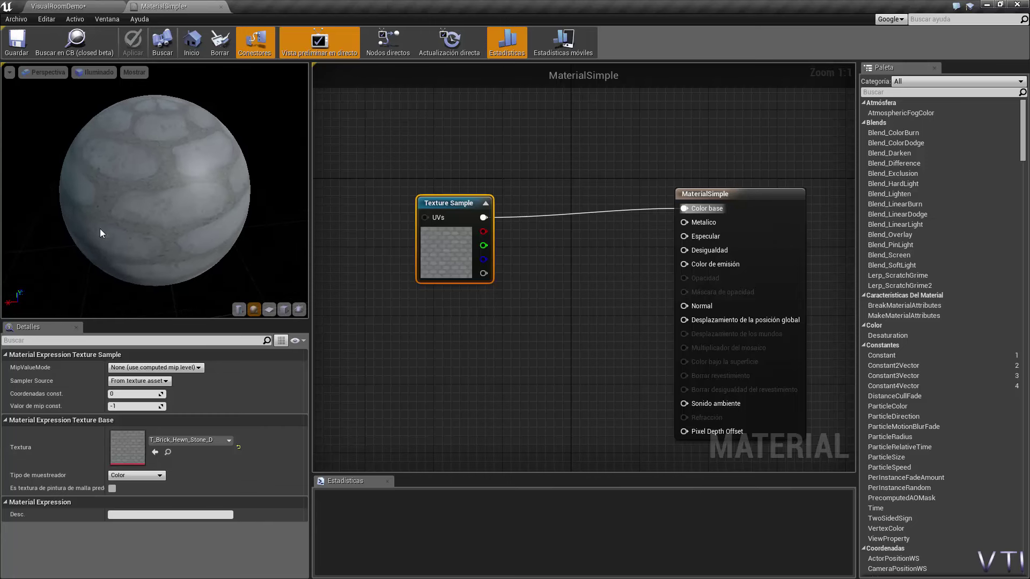
left_click_drag(102, 231, 161, 226)
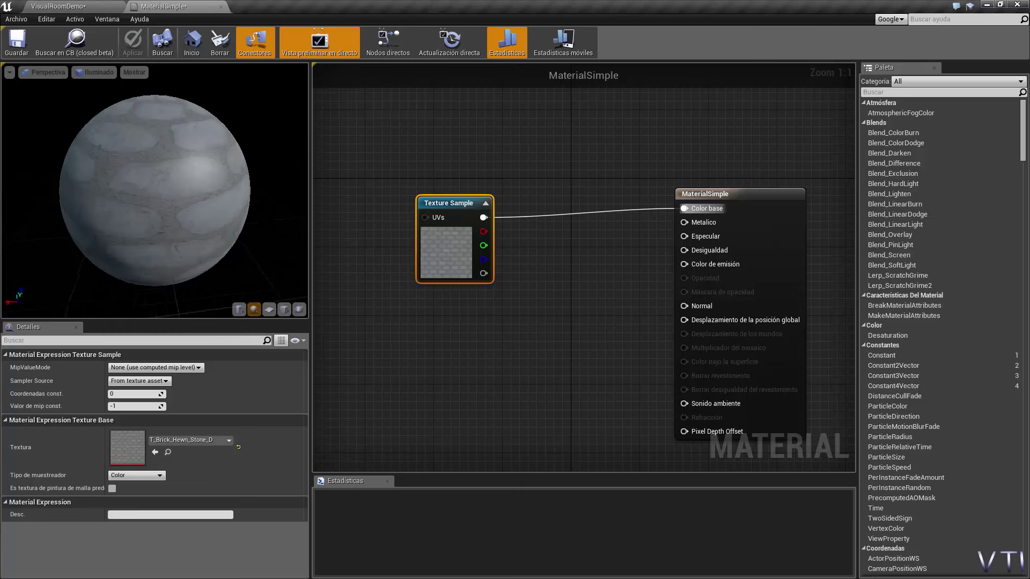
left_click_drag(187, 182, 139, 158)
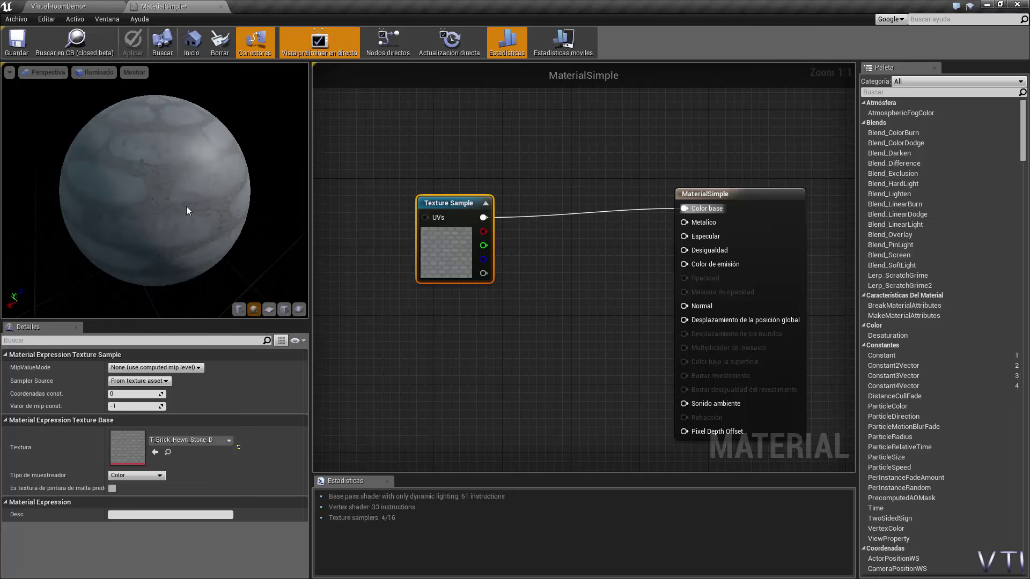
mouse_move(186, 207)
left_mouse_down()
mouse_move(214, 169)
mouse_move(129, 177)
mouse_move(177, 188)
left_mouse_up()
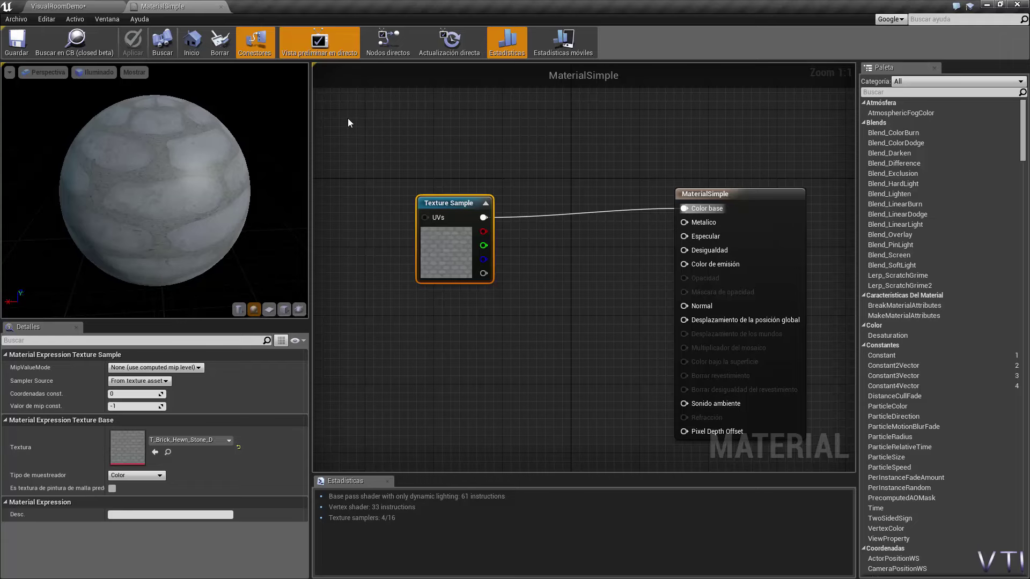
- Back in VisualRoomDemo, duplicate MaterialSimple as materialSimpleNormal
left_click(80, 7)
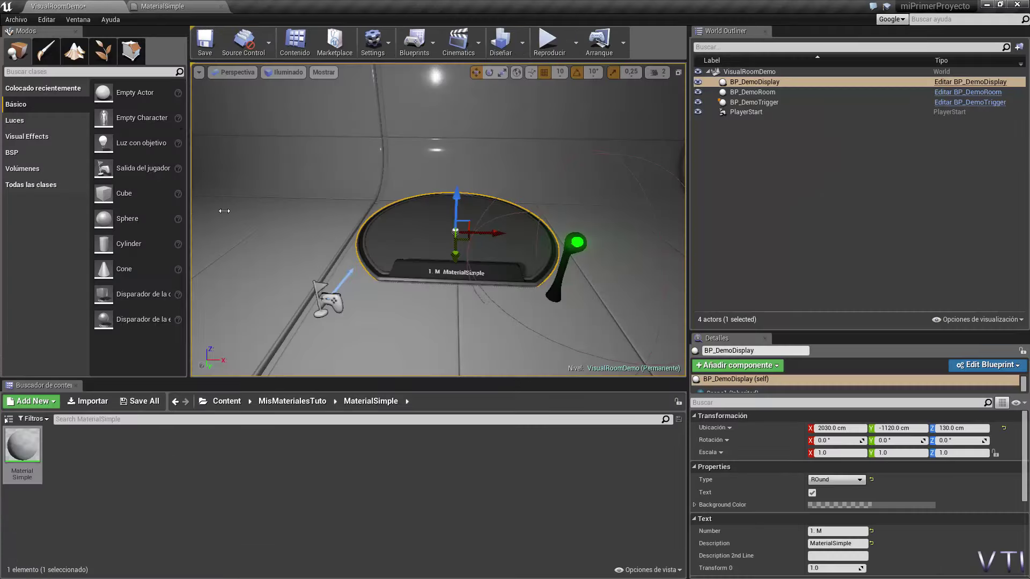
right_click(22, 448)
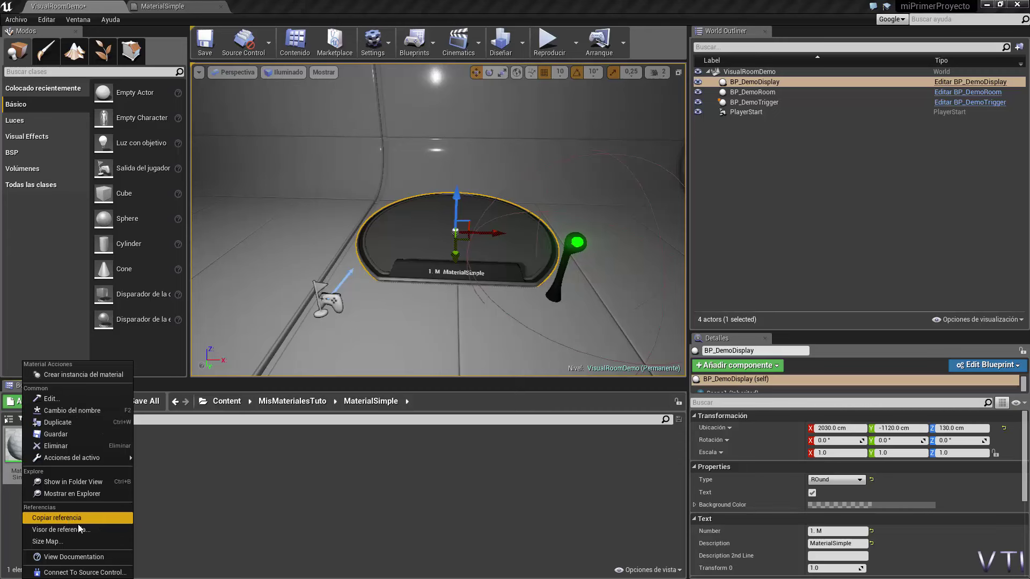
left_click(59, 422)
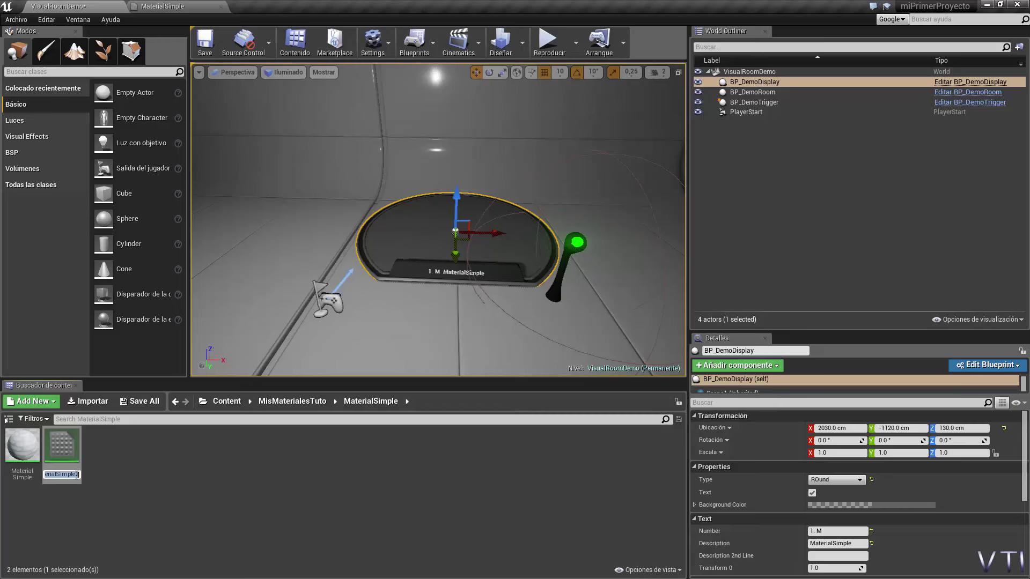
type("materia")
type("Simple")
type("N")
type("r")
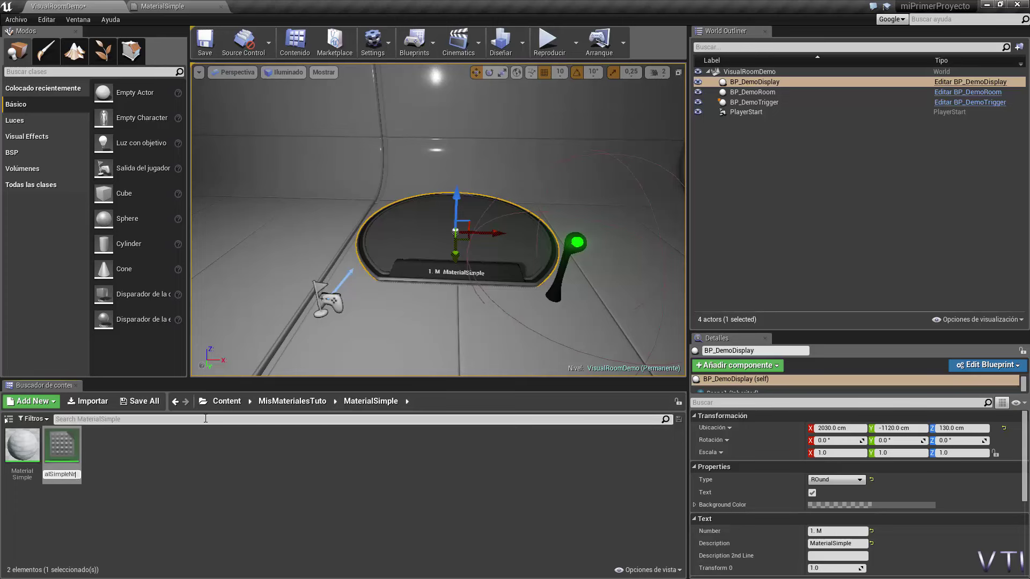
type("ormal")
key("Return")
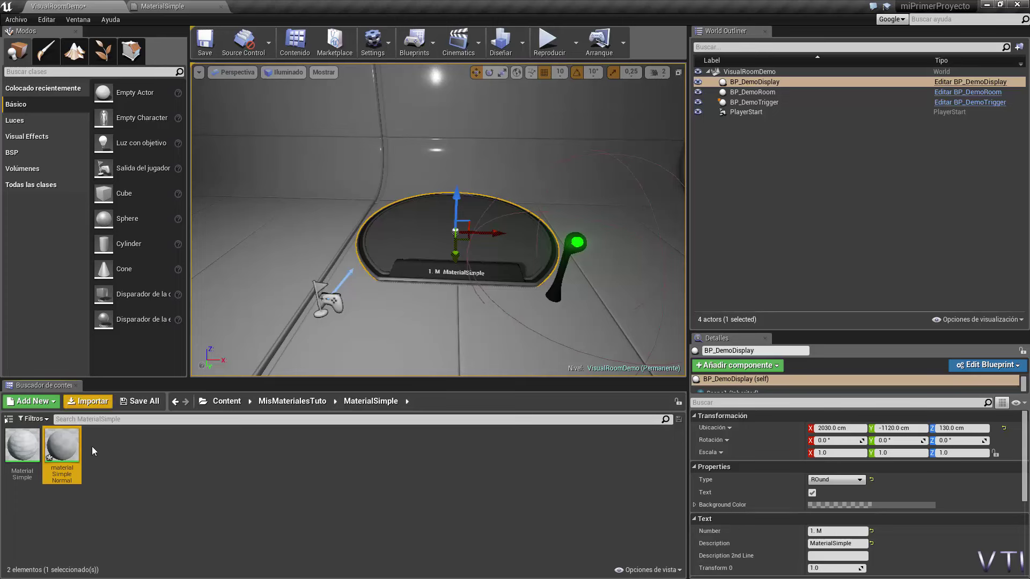
- Open materialSimpleNormal and add a second Texture Sample node below the first
double_click(62, 442)
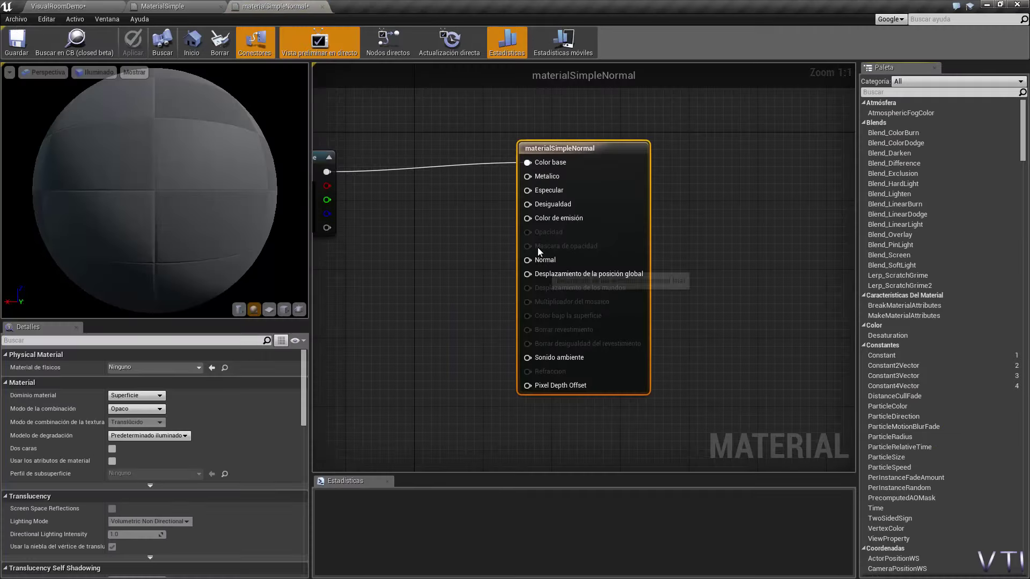
left_click(443, 185)
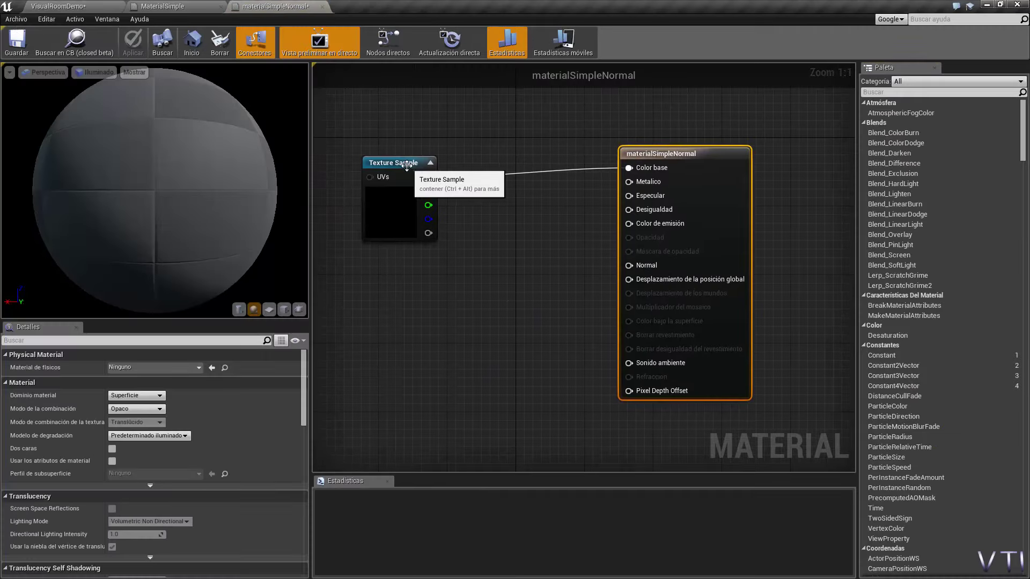
left_click_drag(445, 187, 471, 195)
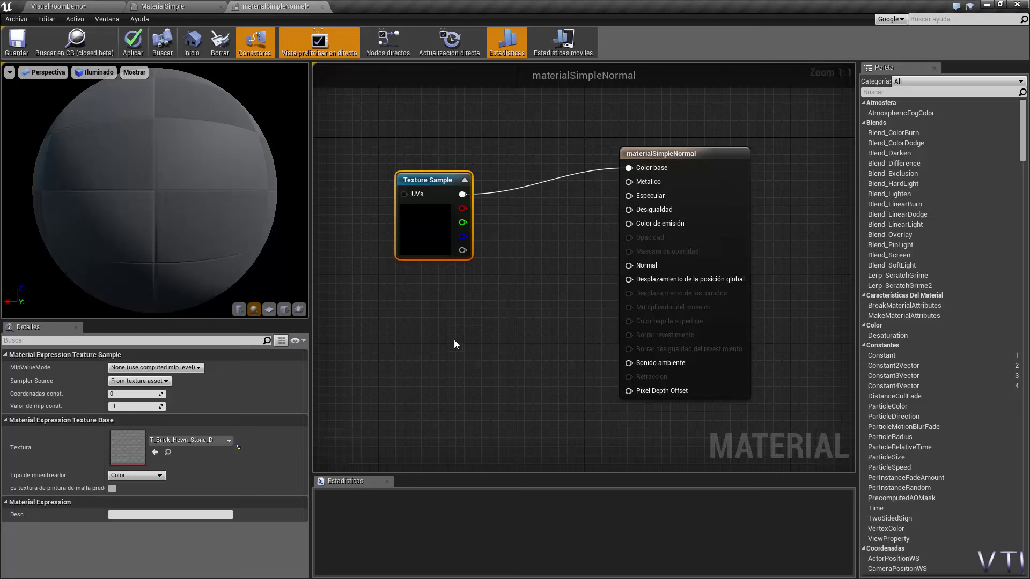
right_click_drag(453, 339, 473, 350)
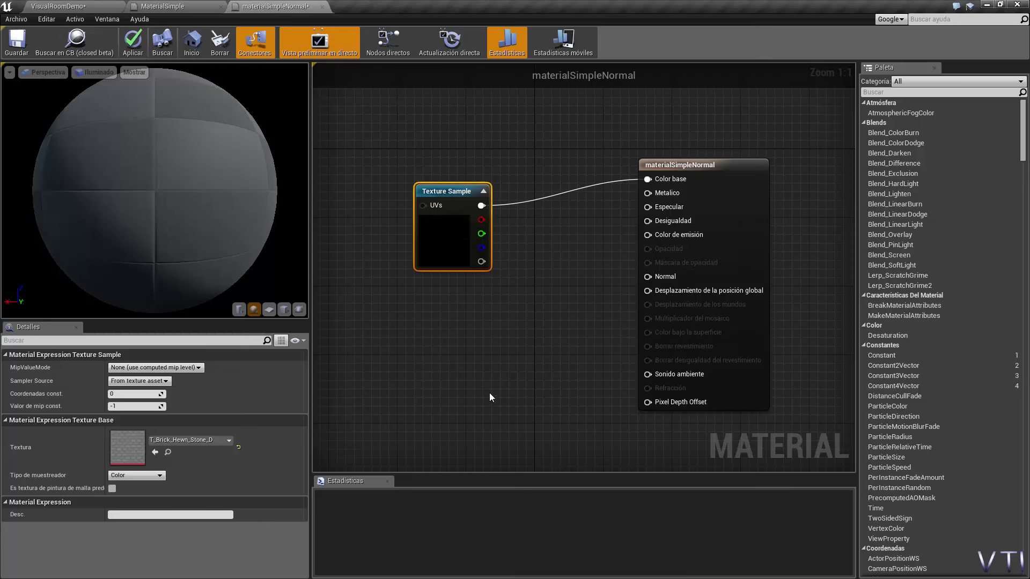
left_click(452, 350)
left_click_drag(466, 354, 442, 311)
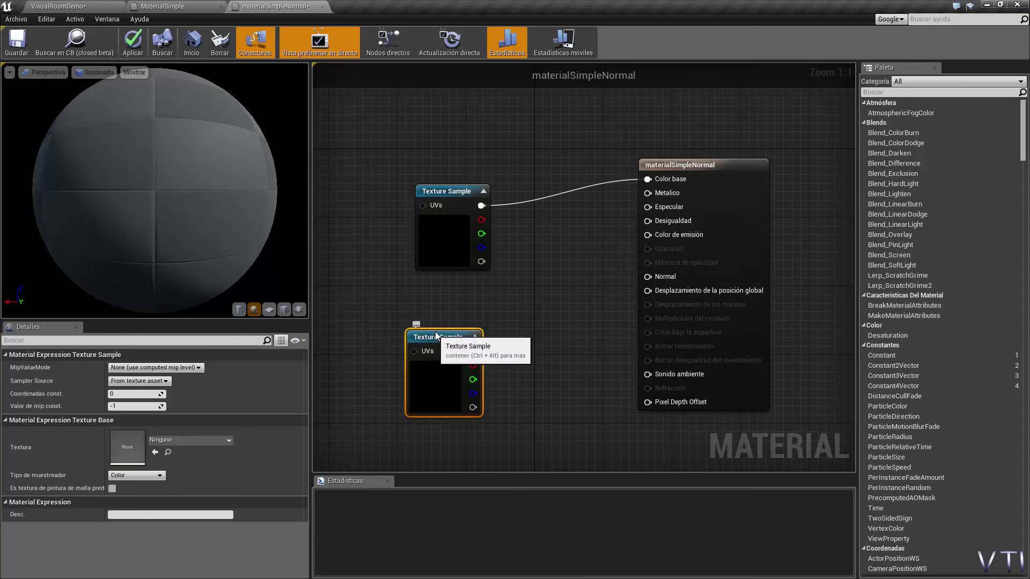
- Assign T_Brick_Hewn_Stone_N to the new Texture Sample node
left_click(228, 441)
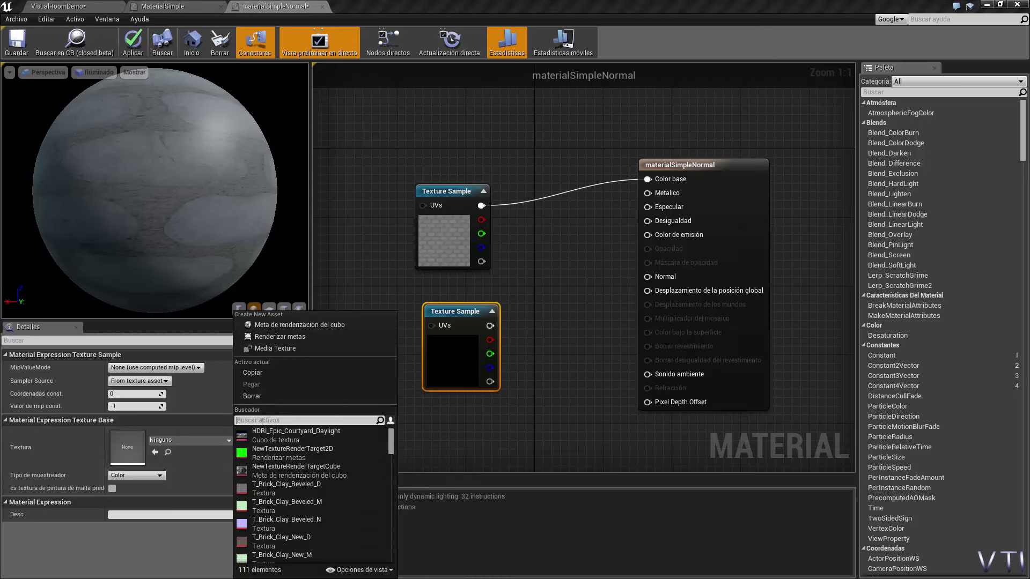
type("brick")
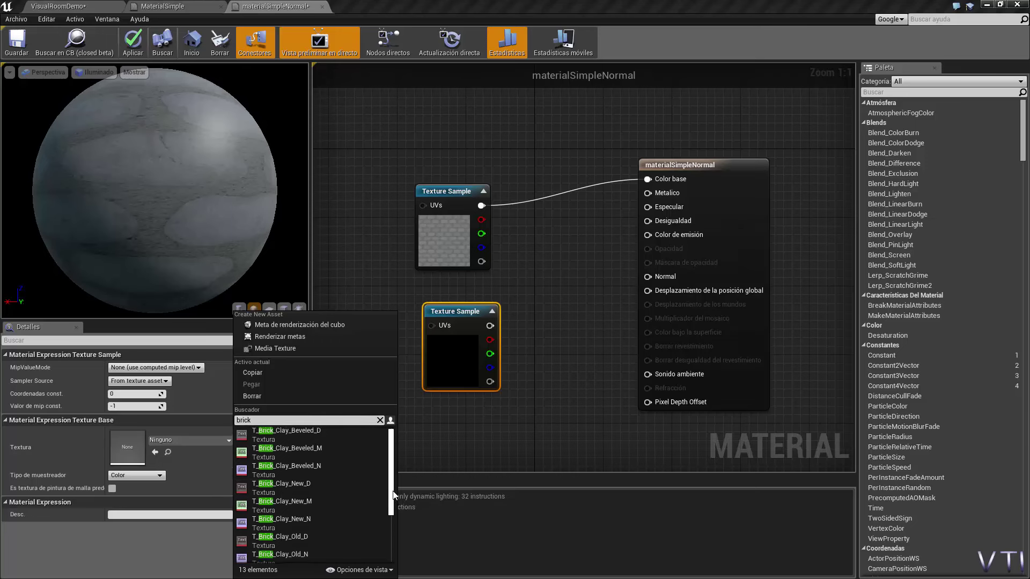
left_click_drag(394, 483, 394, 496)
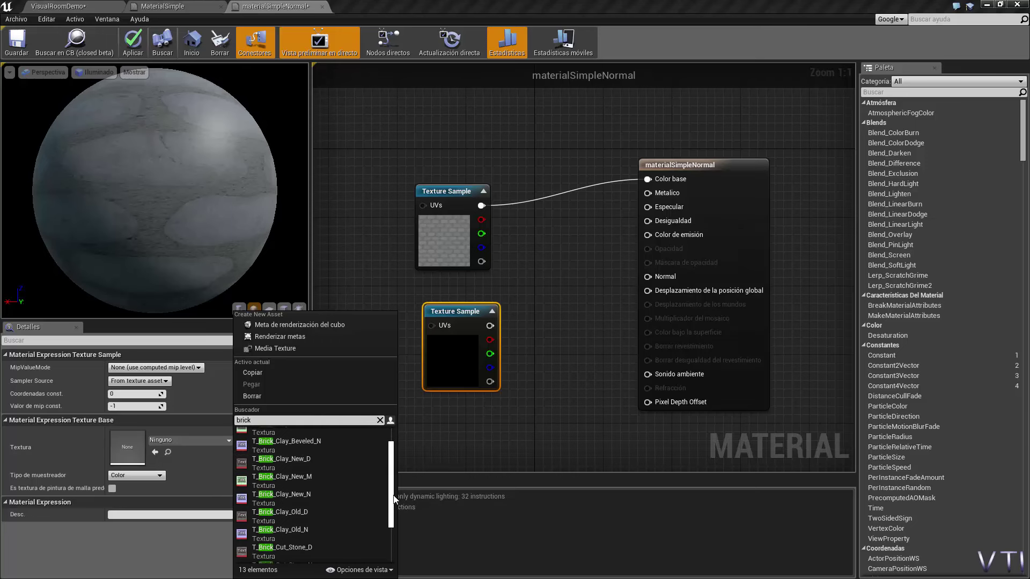
left_click_drag(394, 499, 395, 531)
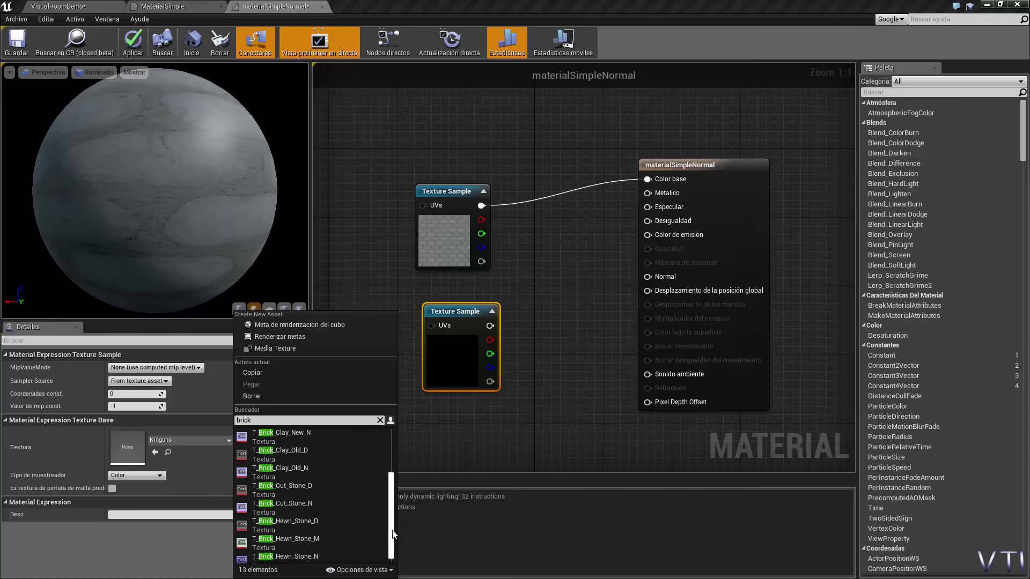
mouse_move(279, 523)
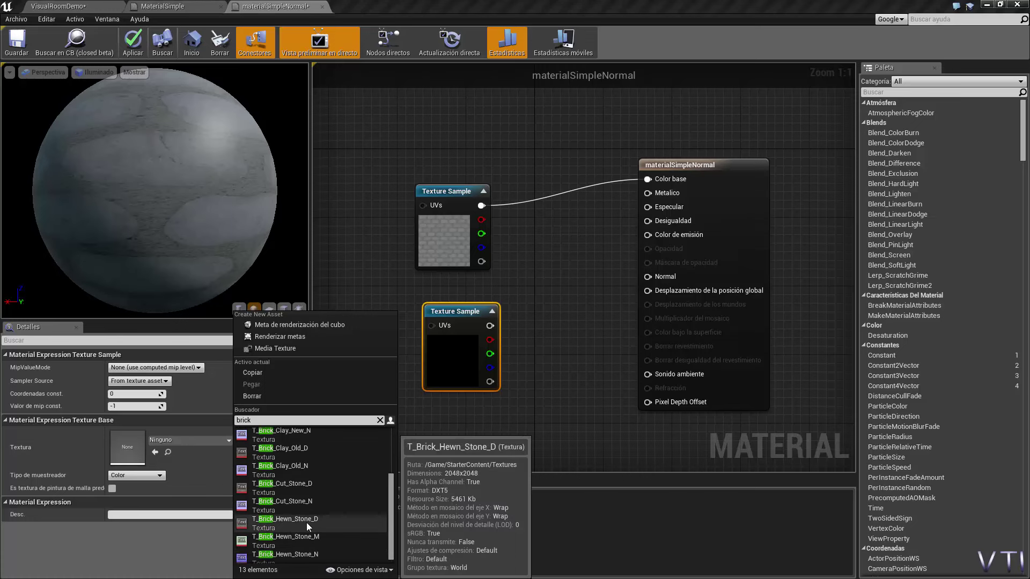
left_click(317, 552)
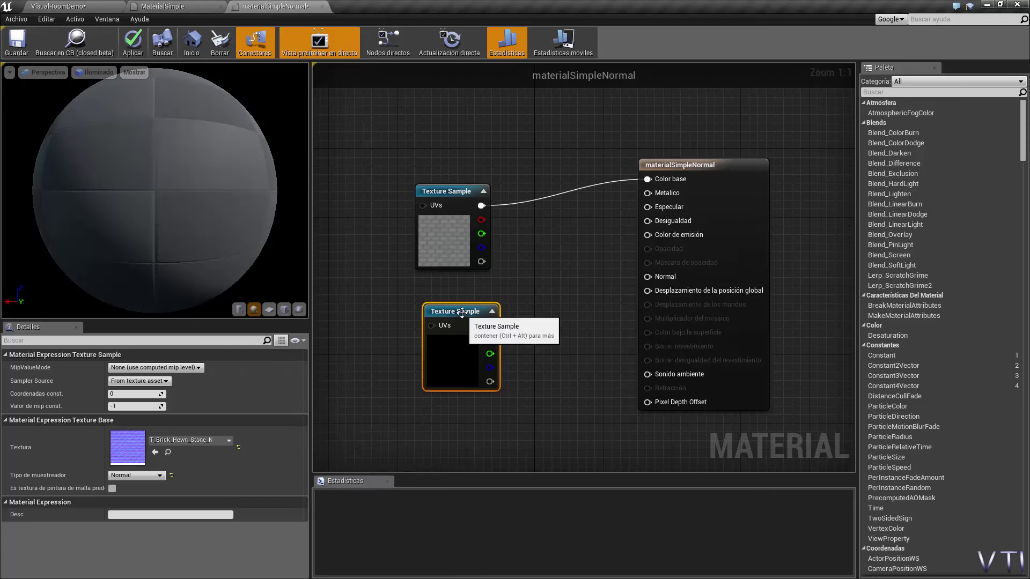
- Wire the T_Brick_Hewn_Stone_N sample into the Normal input and inspect the preview sphere's stone relief
left_click_drag(463, 311, 446, 311)
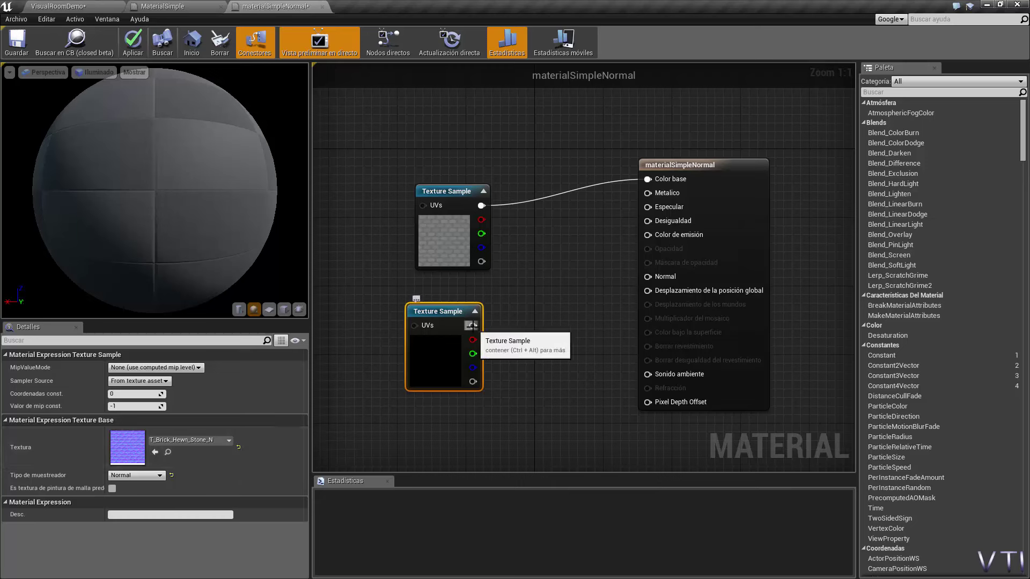
mouse_move(472, 326)
left_mouse_down()
mouse_move(627, 214)
mouse_move(646, 275)
left_mouse_up()
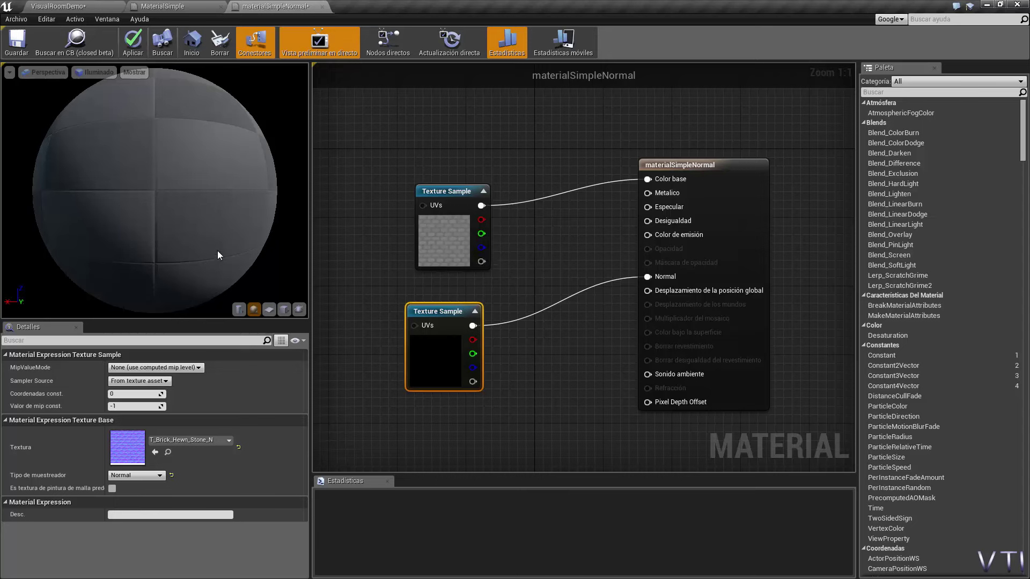
left_click_drag(198, 211, 198, 211)
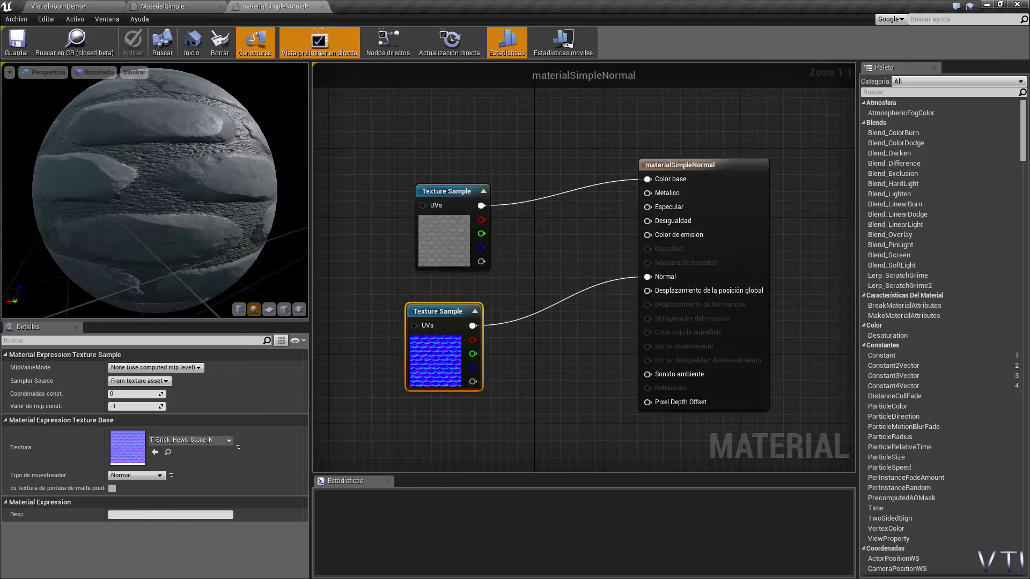
mouse_move(198, 161)
left_mouse_down()
mouse_move(208, 211)
mouse_move(195, 204)
mouse_move(179, 226)
left_mouse_up()
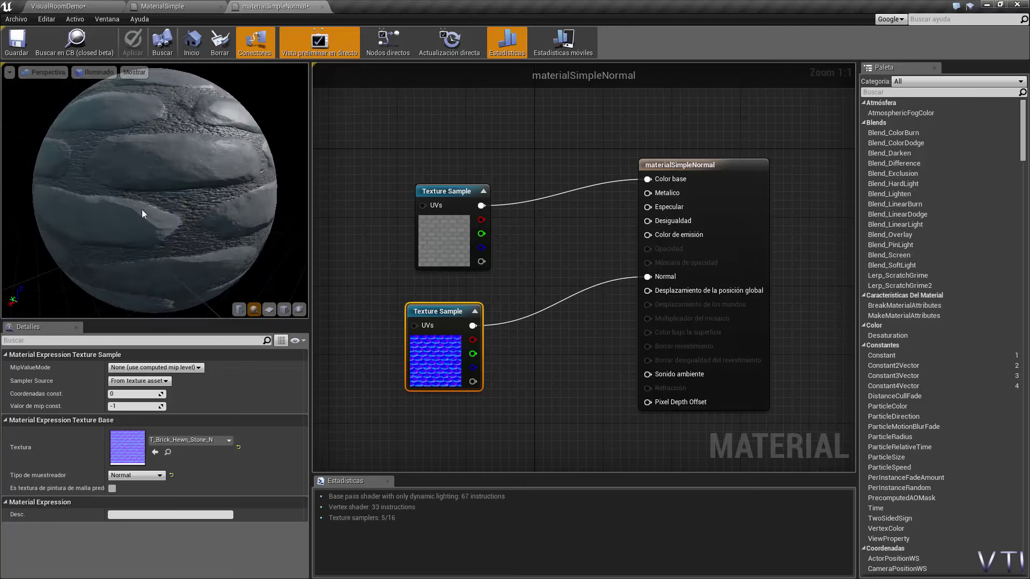
left_click(20, 52)
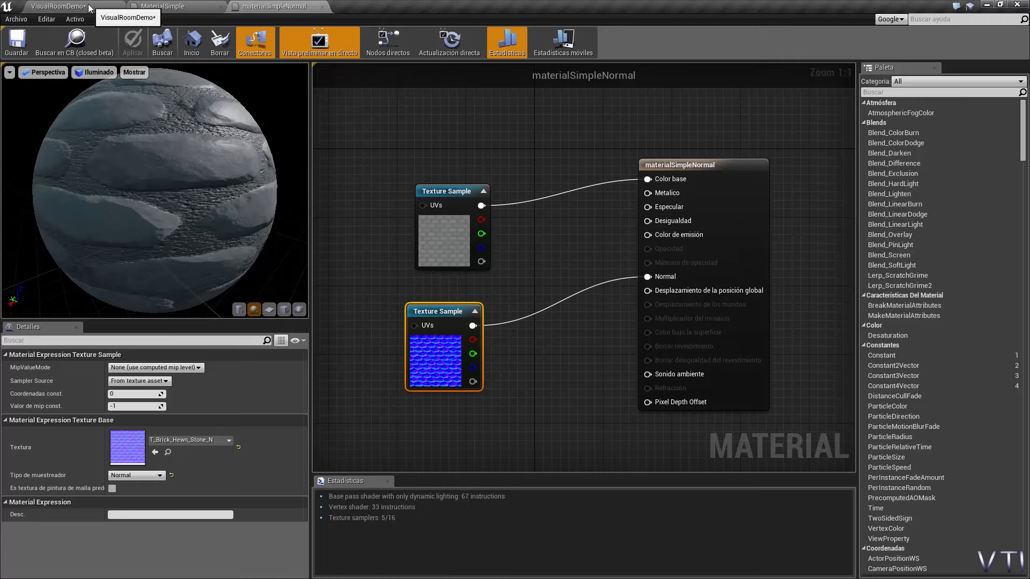
- Return to VisualRoomDemo and duplicate materialSimpleNormal as materialSimpleNormalD
left_click(58, 6)
right_click(73, 460)
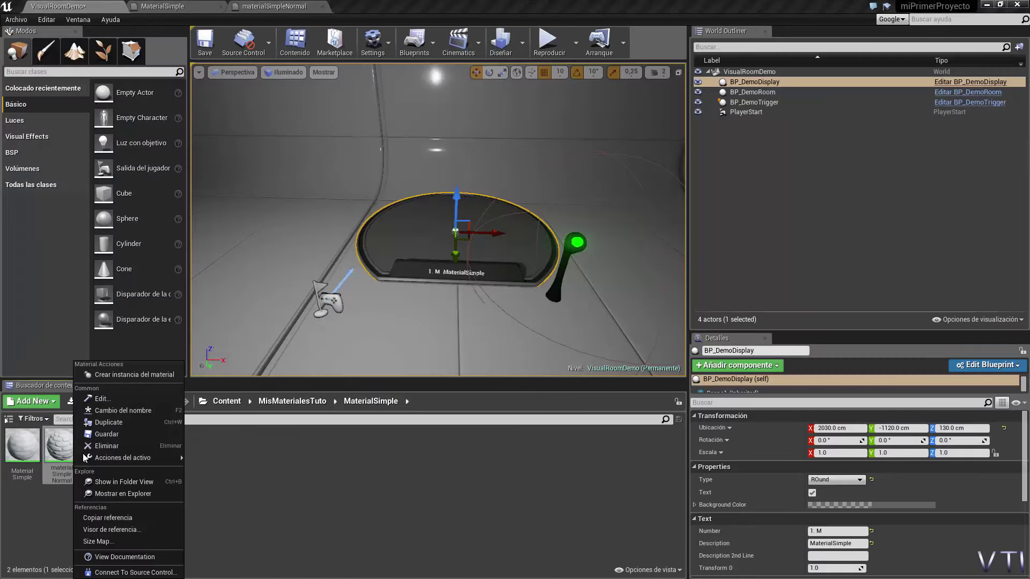
mouse_move(123, 457)
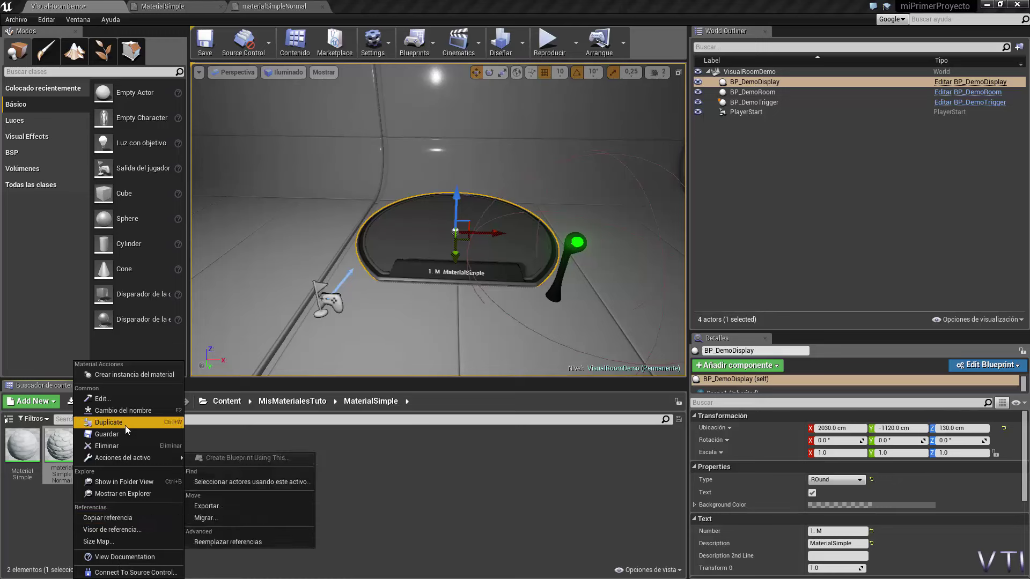
left_click(124, 424)
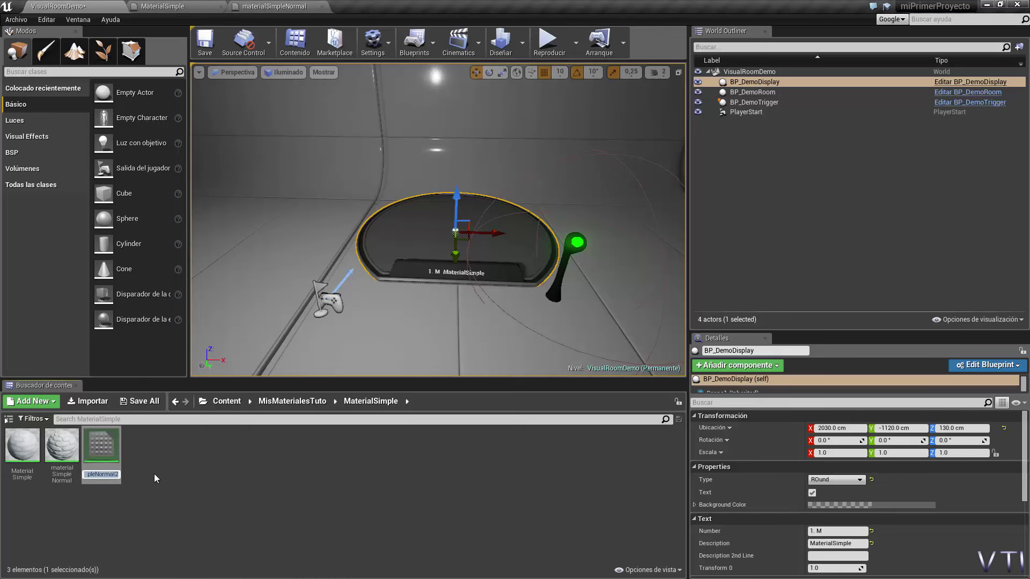
type("material")
type("Simpe")
key("BackSpace")
type("leNOr")
key("BackSpace")
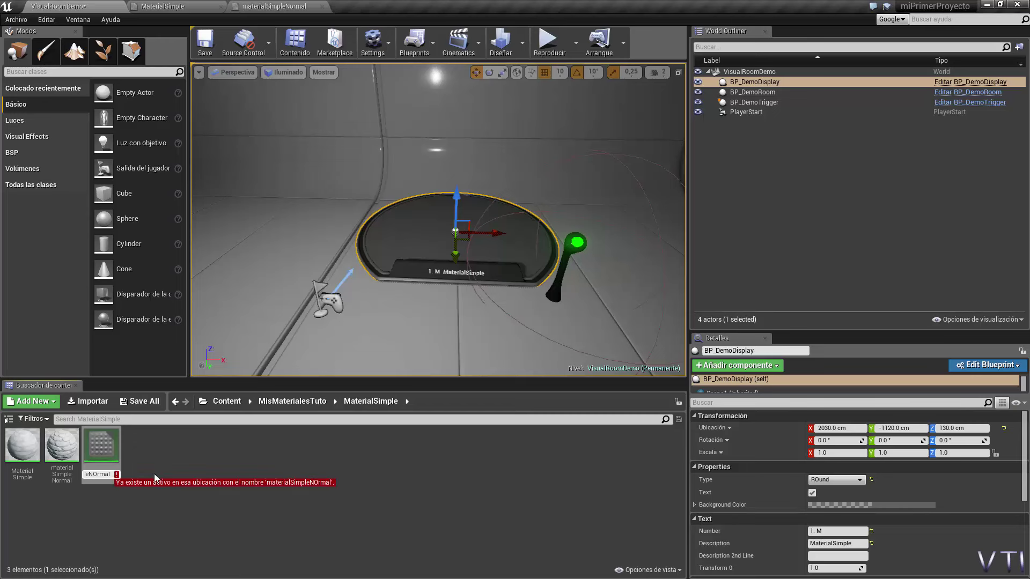
key("BackSpace")
type("orma")
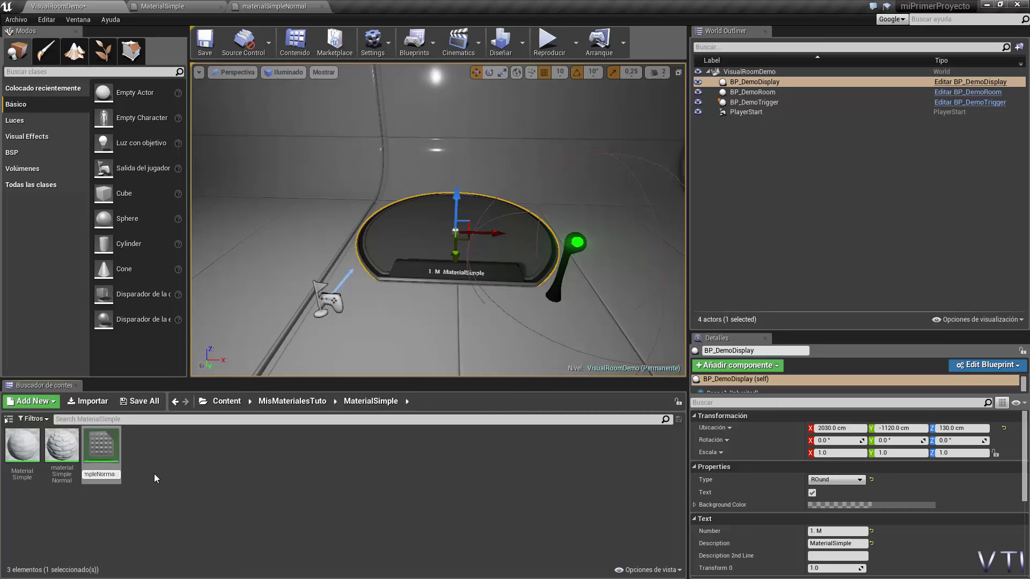
type("lD")
key("Return")
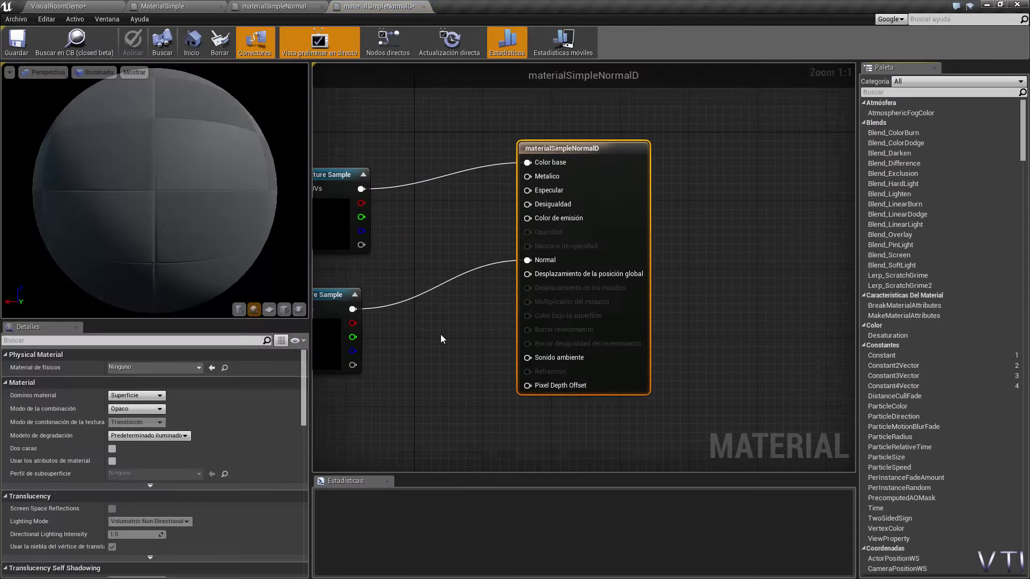
- Add a 0,0,0 Constant3Vector node below the two texture samples in materialSimpleNormalD
right_click(504, 342)
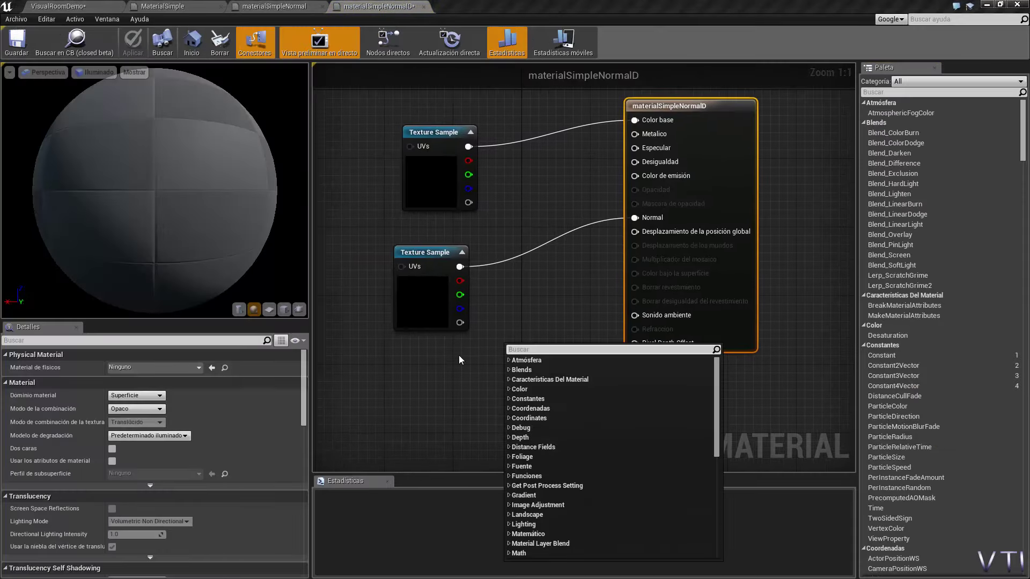
left_click(459, 355)
mouse_move(480, 380)
right_mouse_down()
mouse_move(548, 329)
mouse_move(540, 338)
right_mouse_up()
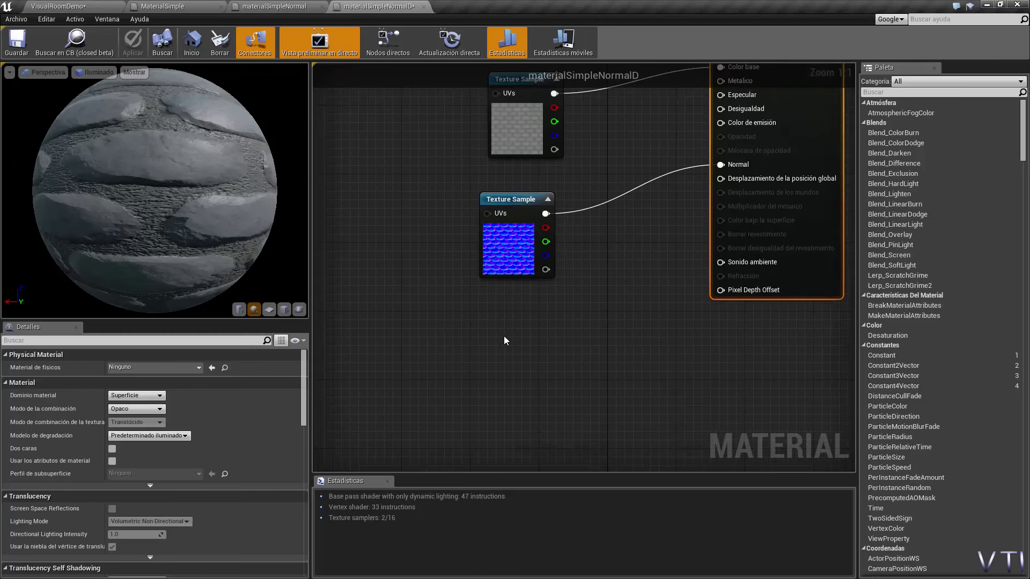
left_click(458, 347)
left_click_drag(463, 346, 458, 325)
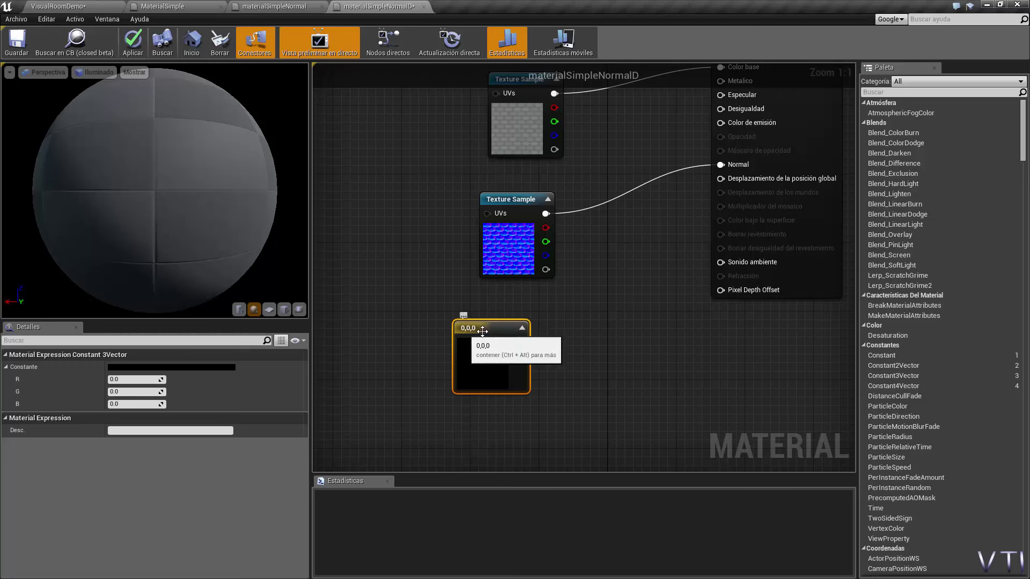
- Add a second colour constant and set the first one to blue 0,0,1
left_click_drag(497, 329, 487, 319)
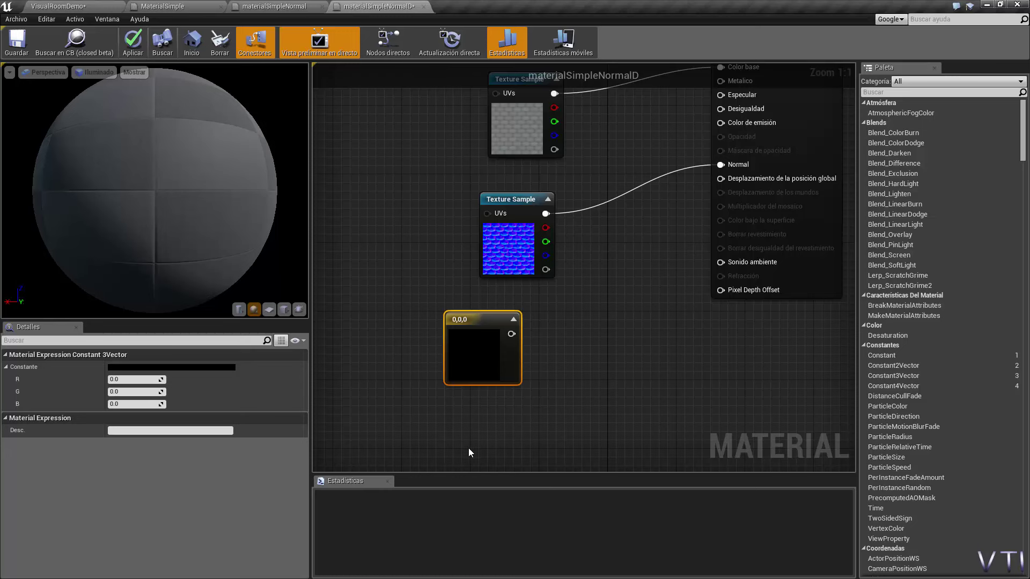
left_click(453, 449)
left_click(479, 323)
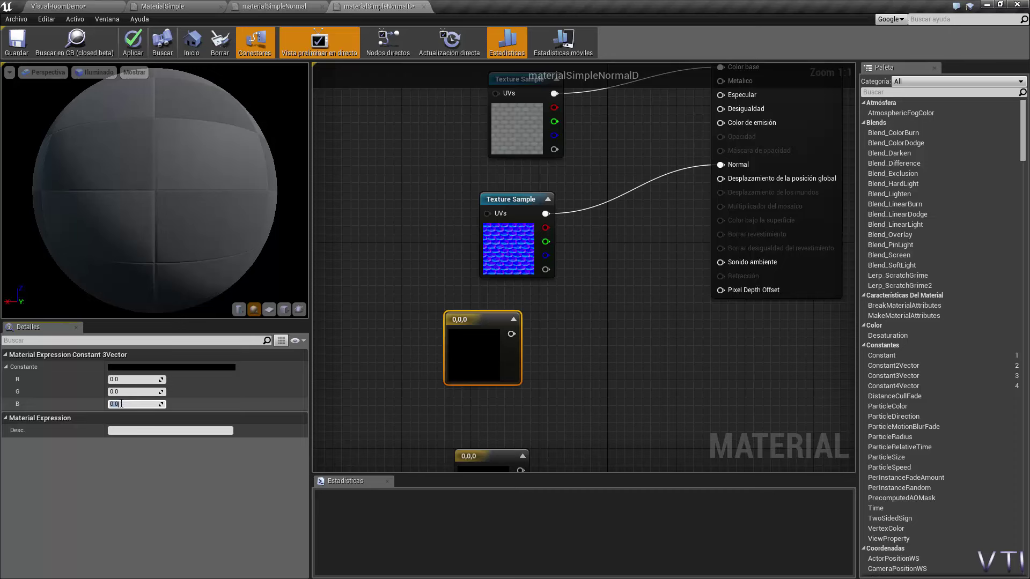
type("1")
key("Return")
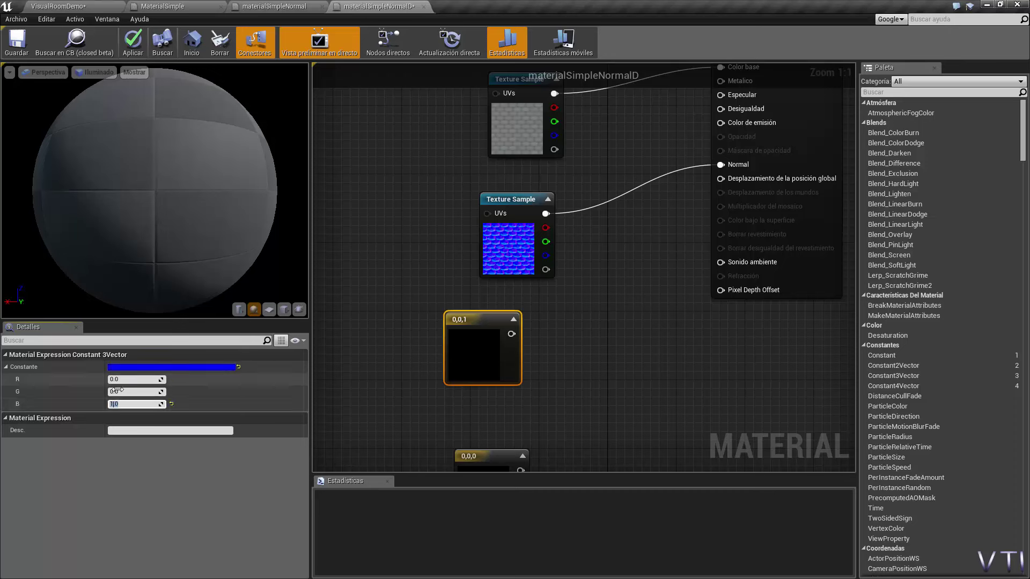
left_click_drag(489, 321, 482, 320)
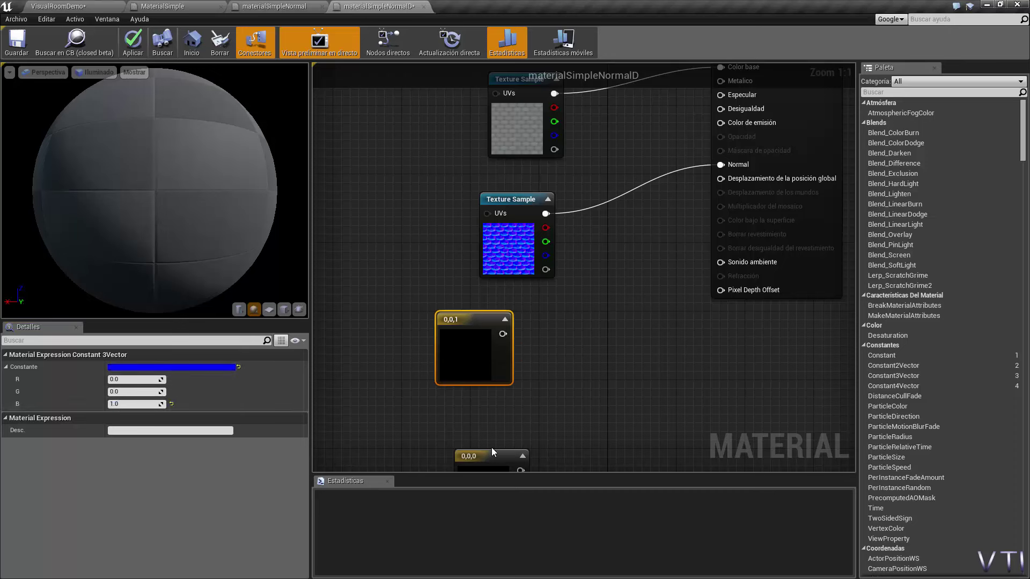
mouse_move(483, 456)
left_mouse_down()
mouse_move(439, 428)
mouse_move(451, 402)
left_mouse_up()
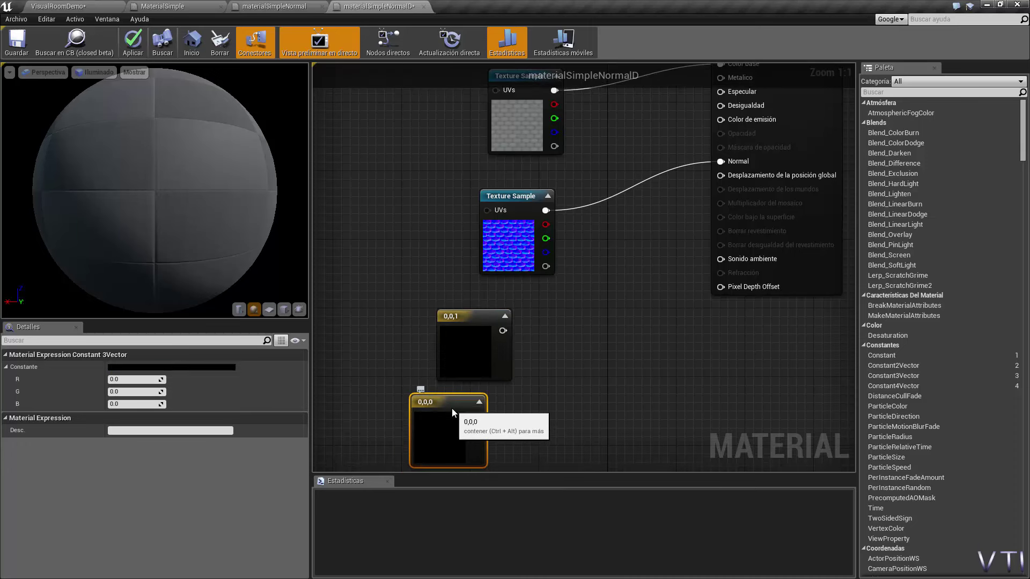
left_click(478, 311)
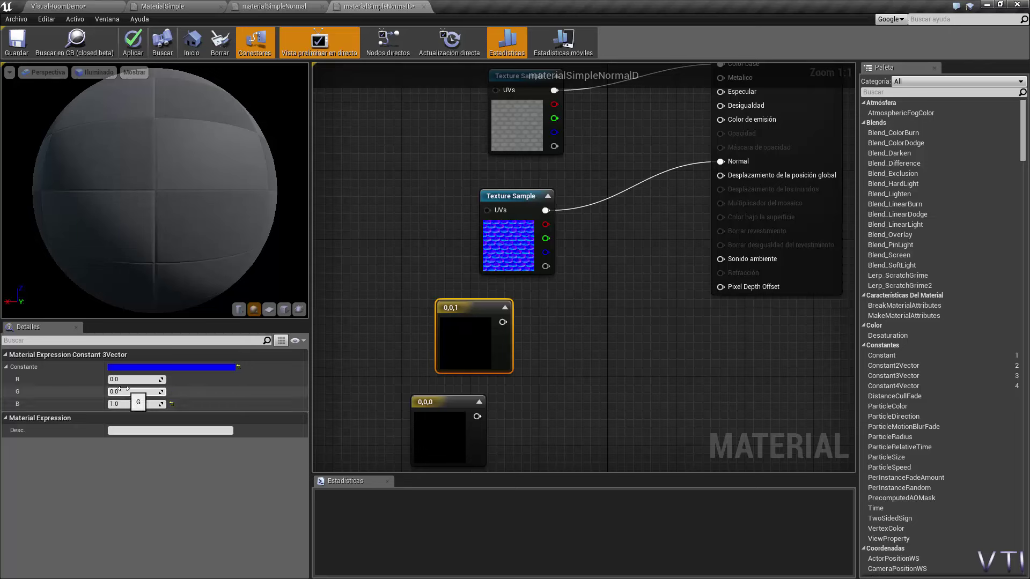
- Set the second constant to yellow 1,1,0 and reposition the graph view
left_click(444, 405)
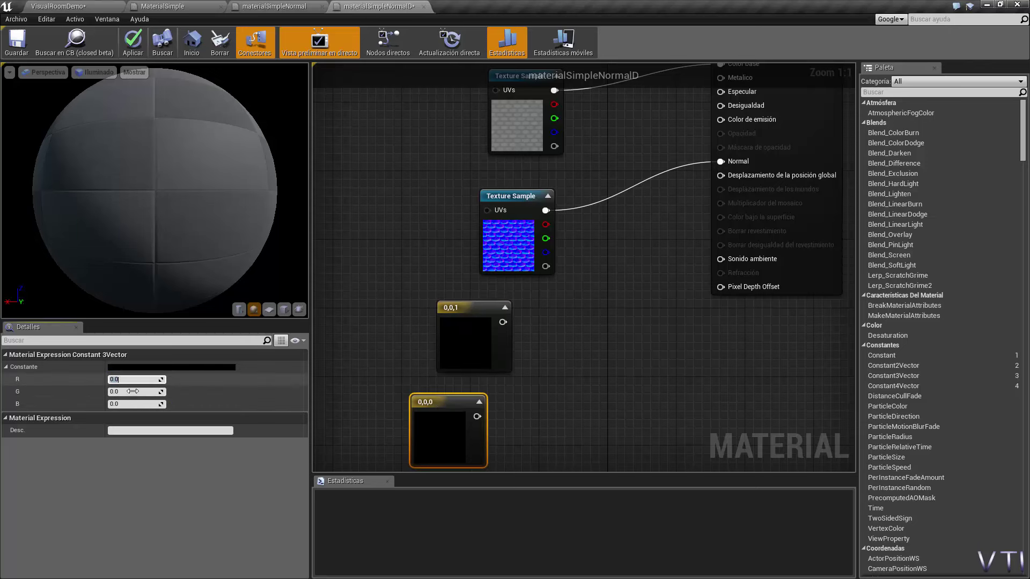
type("1")
key("Tab")
type("1")
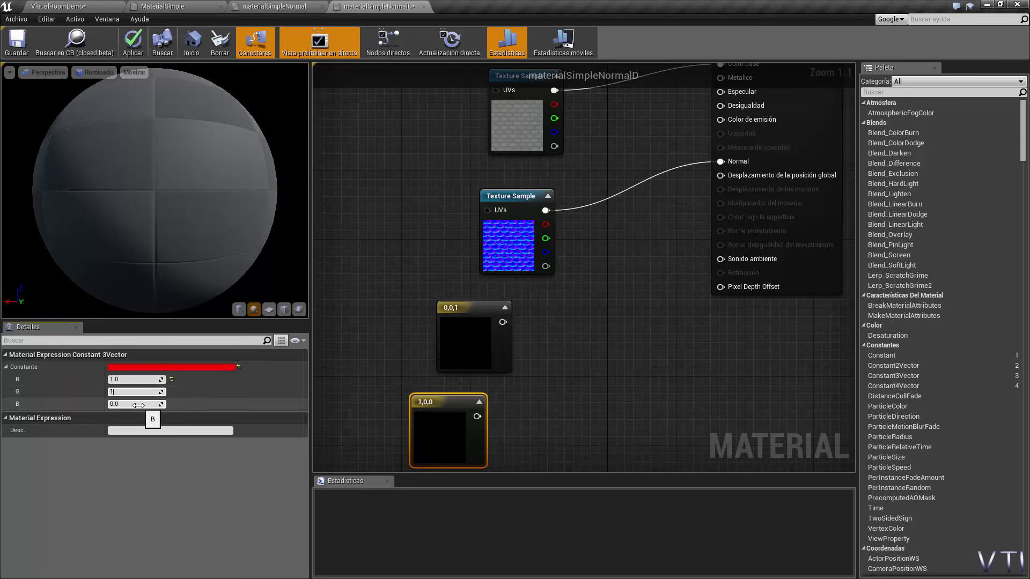
key("Return")
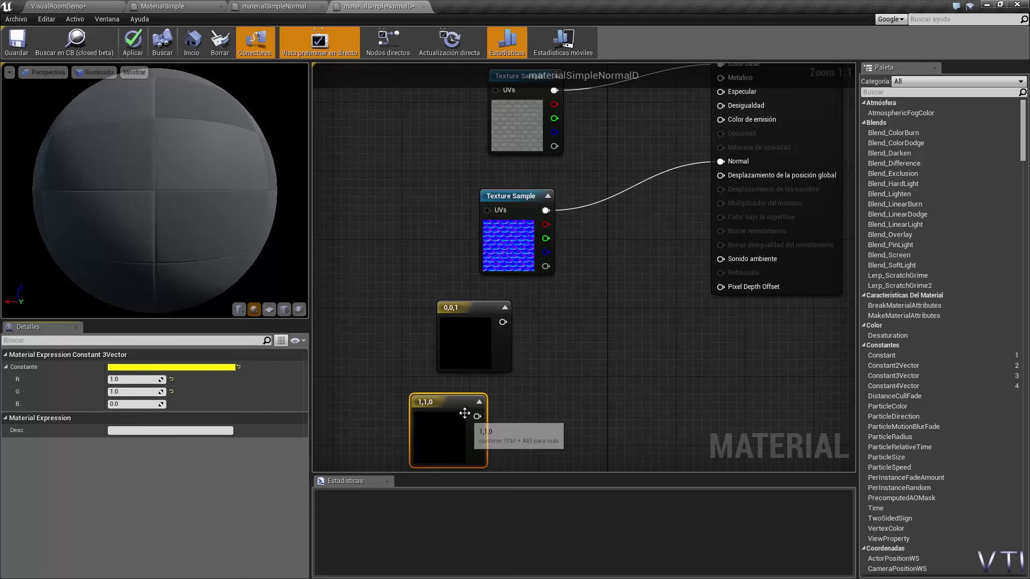
left_click_drag(464, 413, 456, 413)
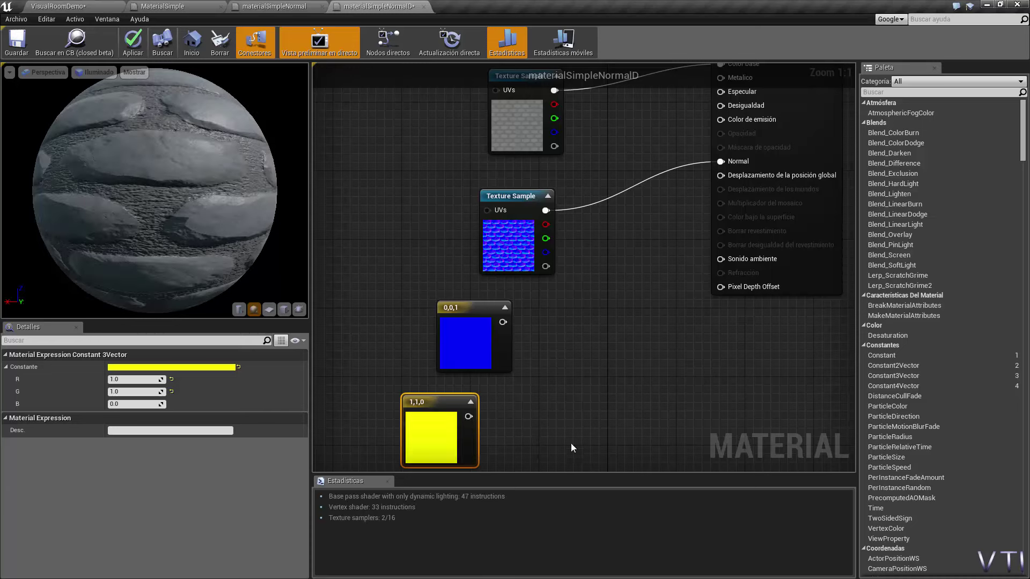
mouse_move(571, 443)
right_mouse_down()
mouse_move(550, 351)
mouse_move(573, 353)
right_mouse_up()
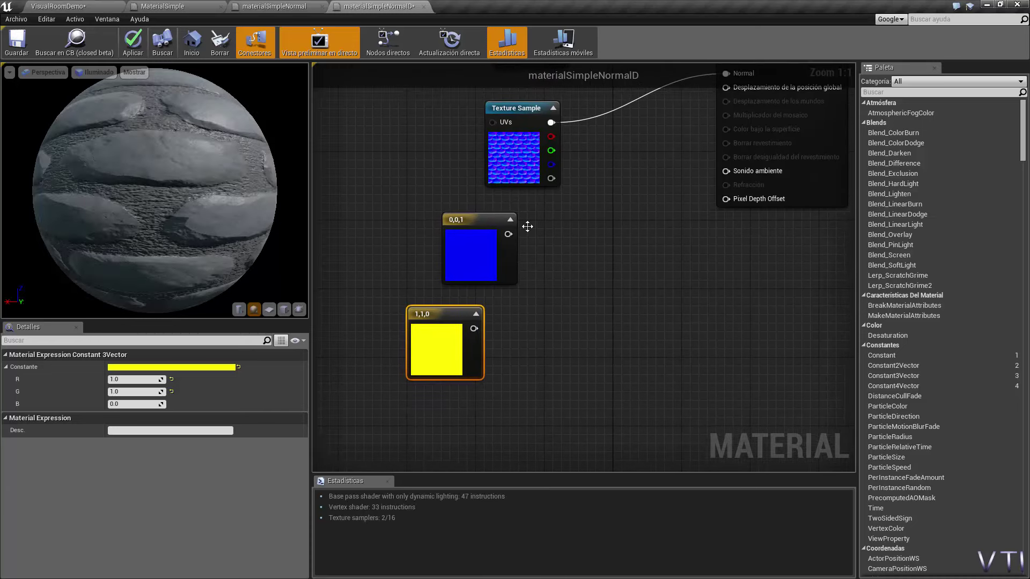
right_click_drag(607, 287, 615, 305)
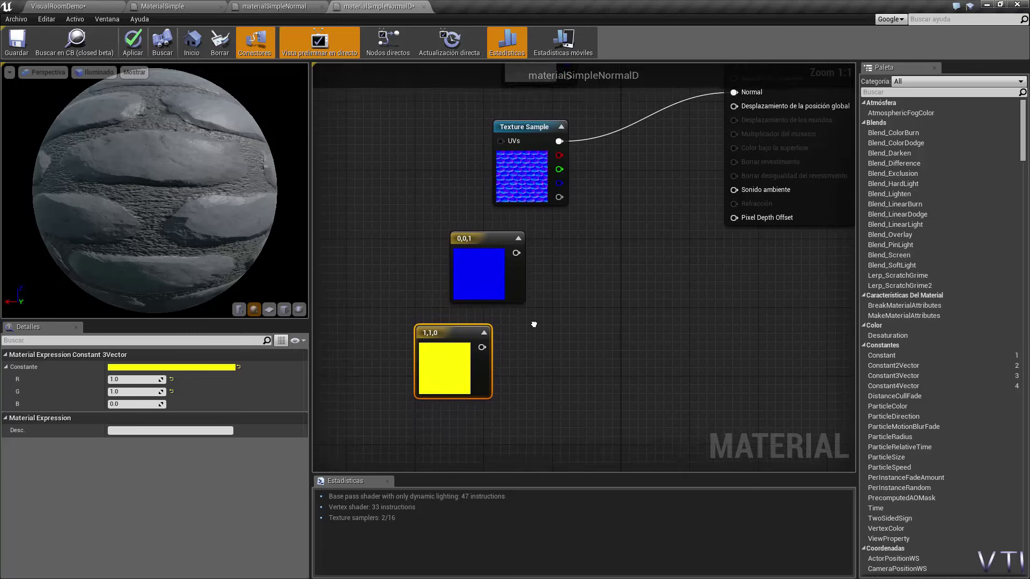
right_click_drag(534, 325, 563, 347)
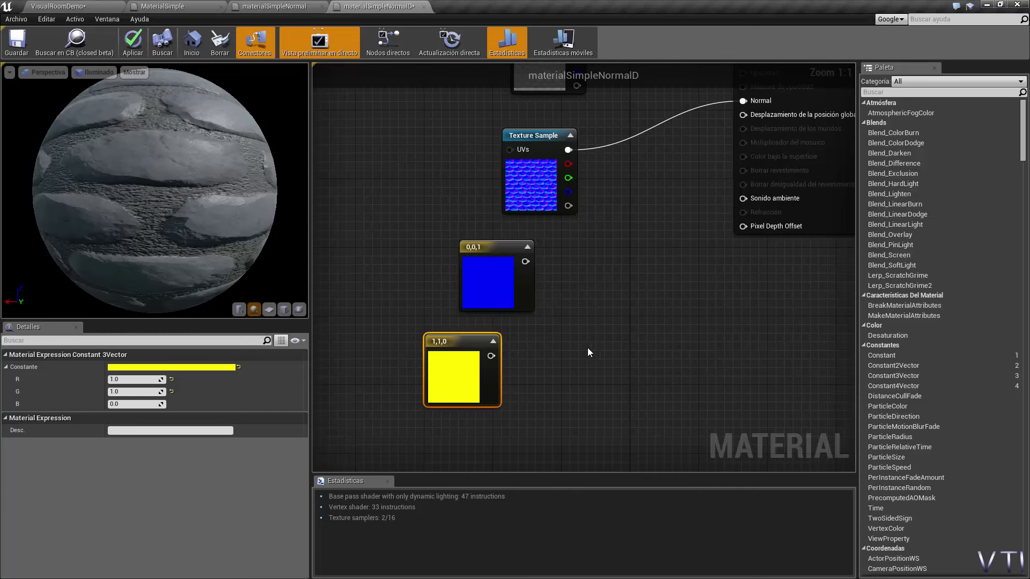
right_click_drag(606, 365, 597, 356)
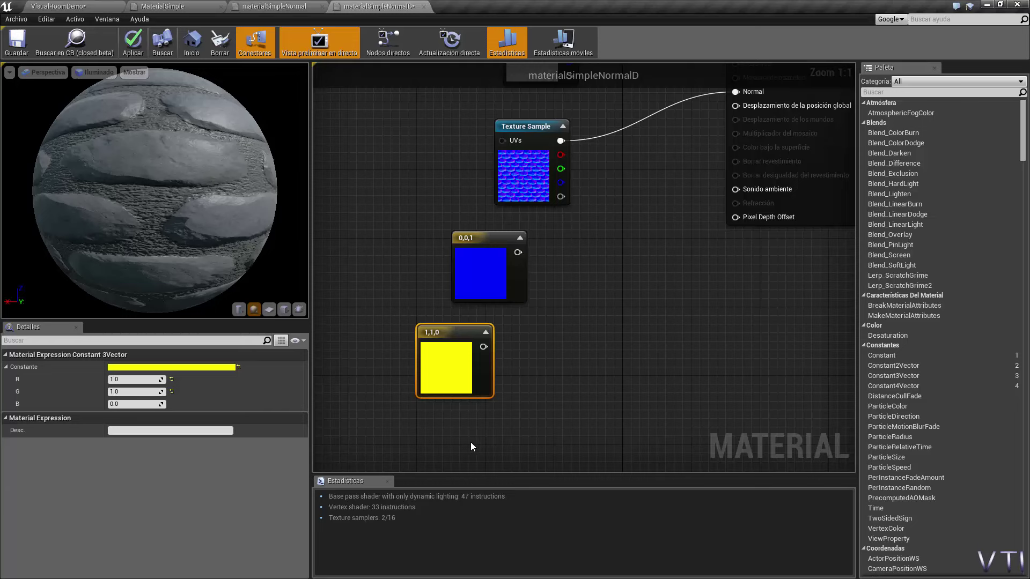
- Add a single-value Constant below the yellow one with value 2
left_click(457, 439)
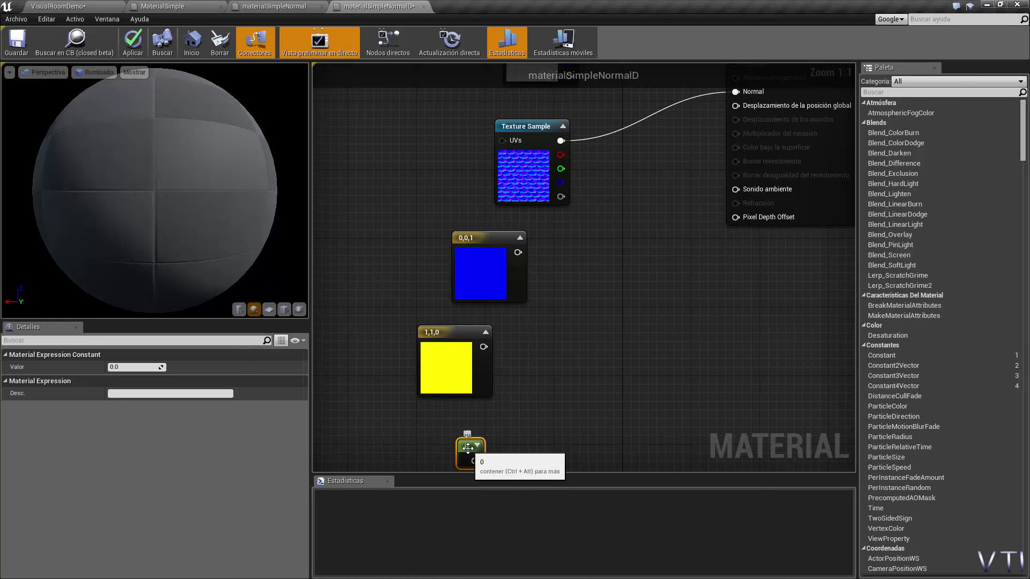
left_click(132, 369)
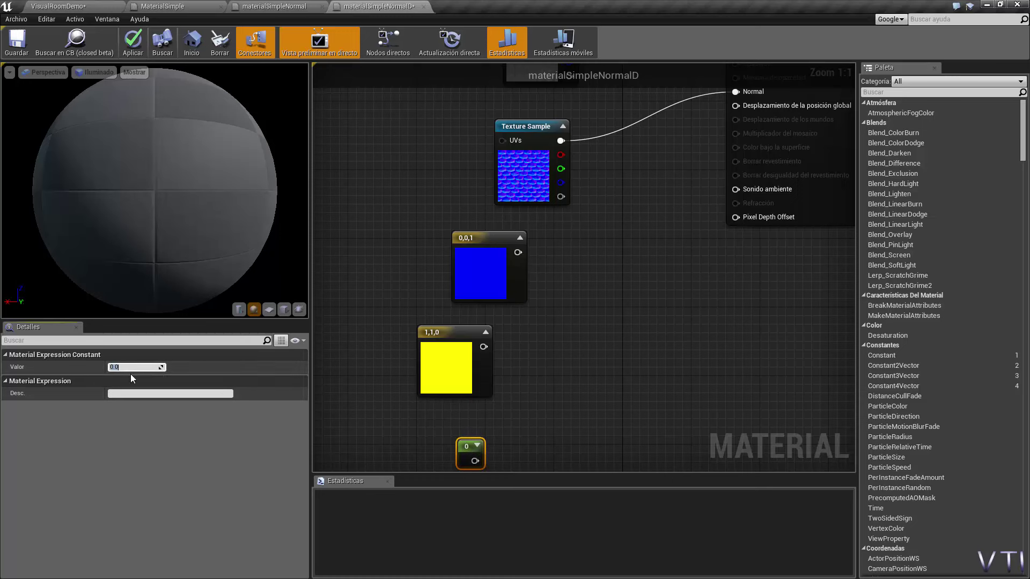
type("2")
key("Return")
- Add a Multiply node taking the yellow constant as A and the 2 constant as B
left_click(579, 397)
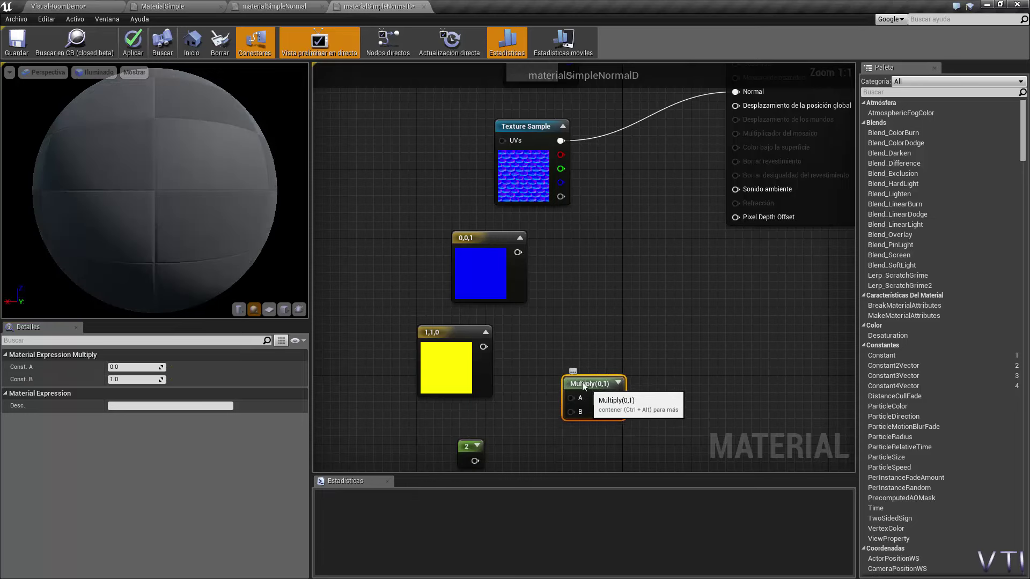
left_click_drag(583, 386, 574, 379)
left_click_drag(484, 346, 565, 391)
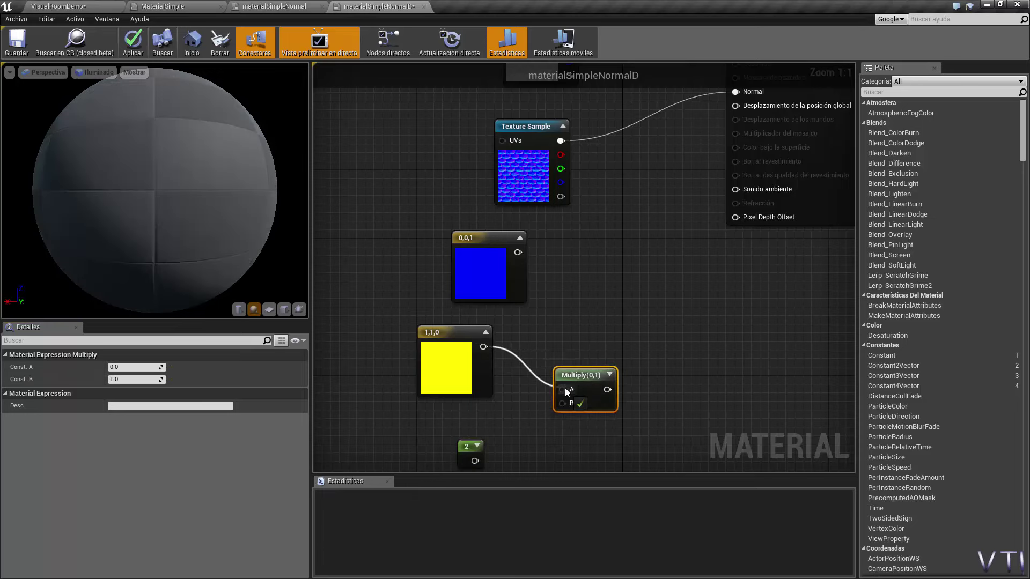
left_click_drag(475, 460, 557, 377)
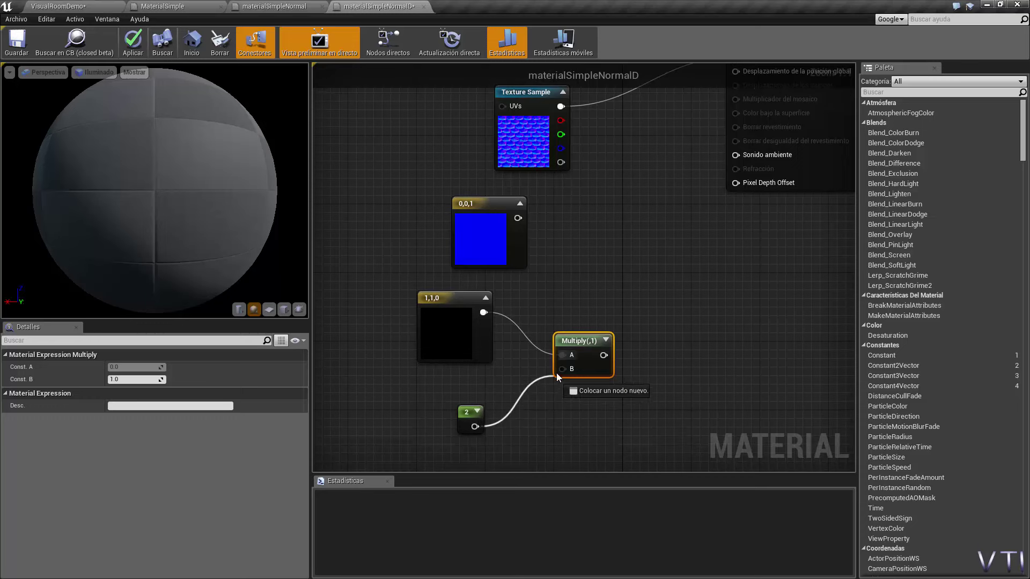
left_click_drag(458, 302, 465, 300)
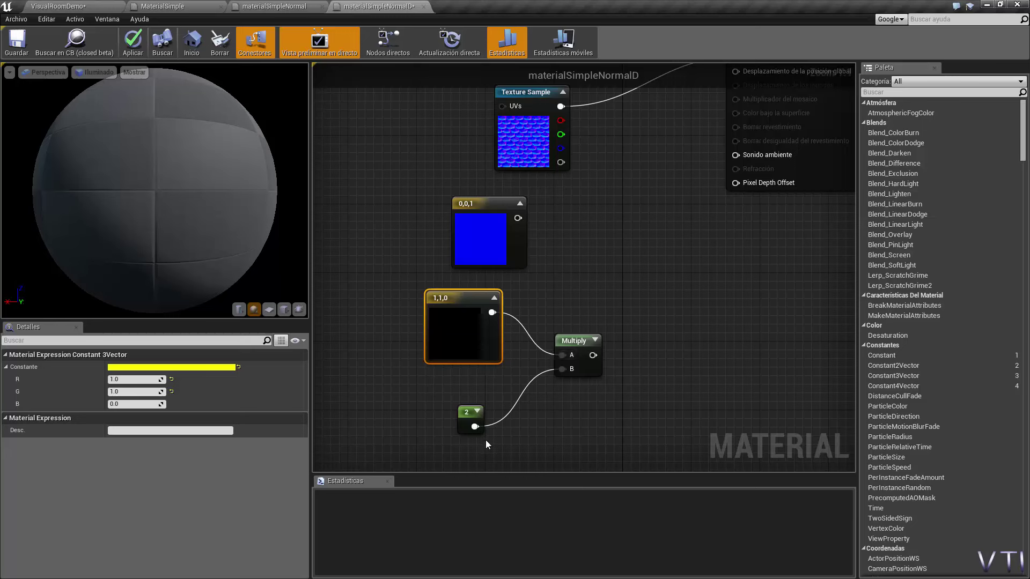
left_click_drag(568, 362, 560, 362)
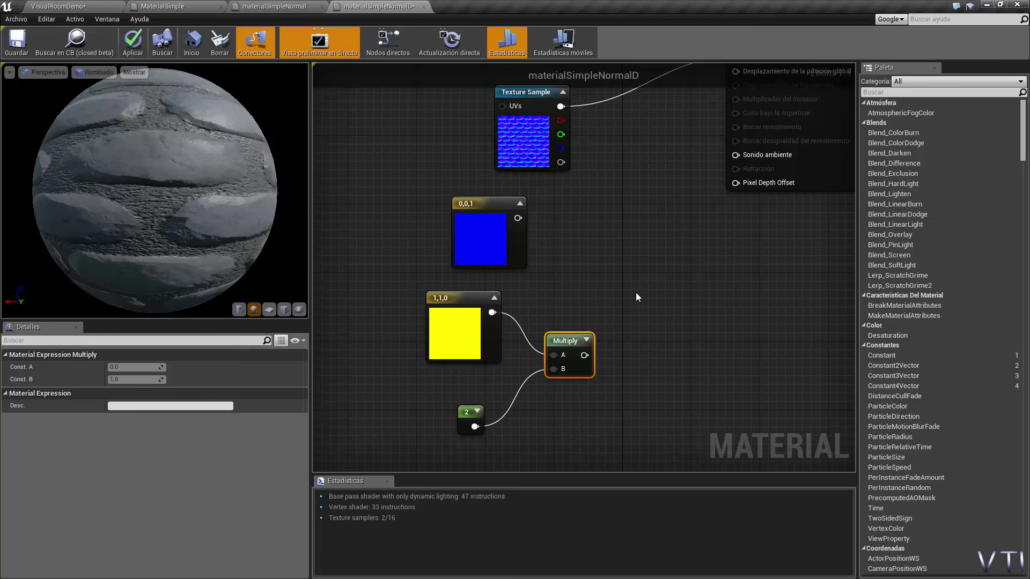
- Add an Add node summing blue 0,0,1 (A) and the Multiply result (B), then place another Multiply
left_click(626, 271)
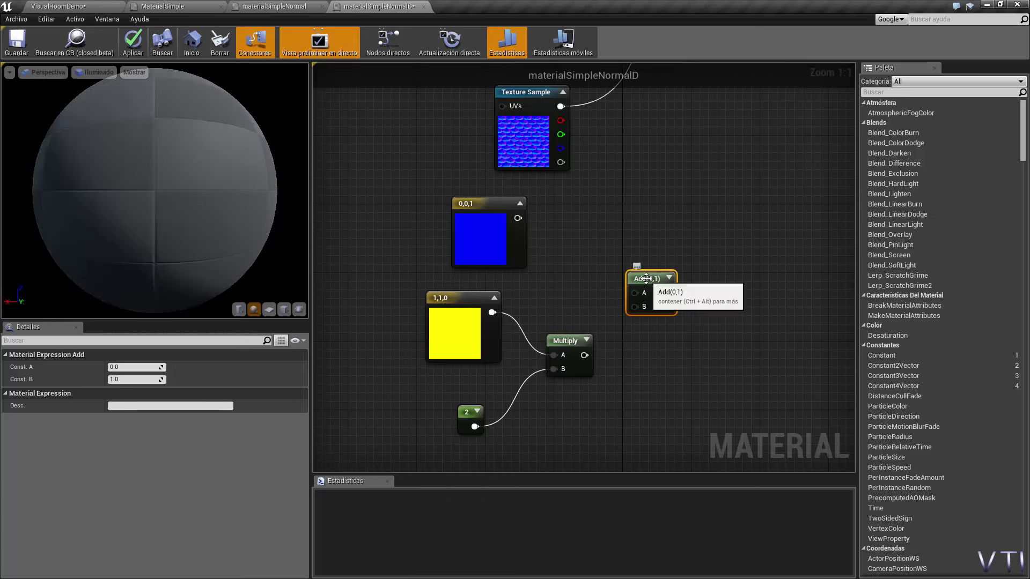
left_click_drag(642, 266, 633, 266)
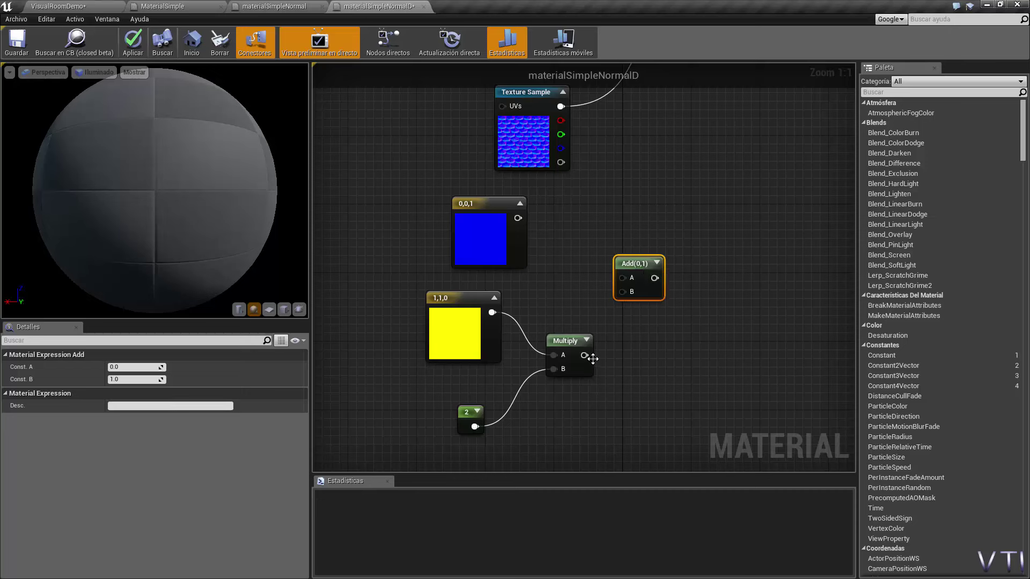
left_click_drag(586, 356, 623, 291)
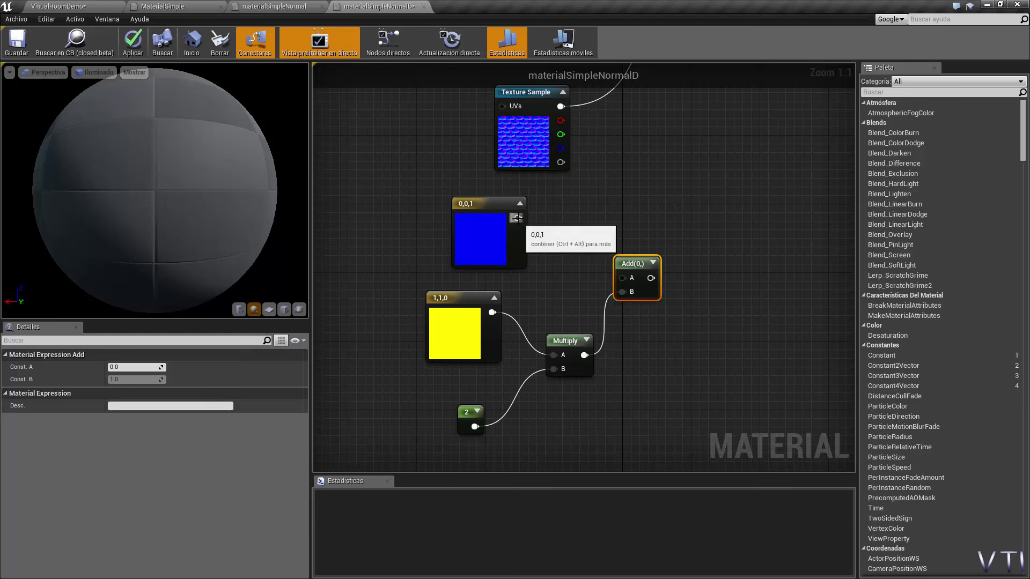
left_click_drag(517, 218, 624, 279)
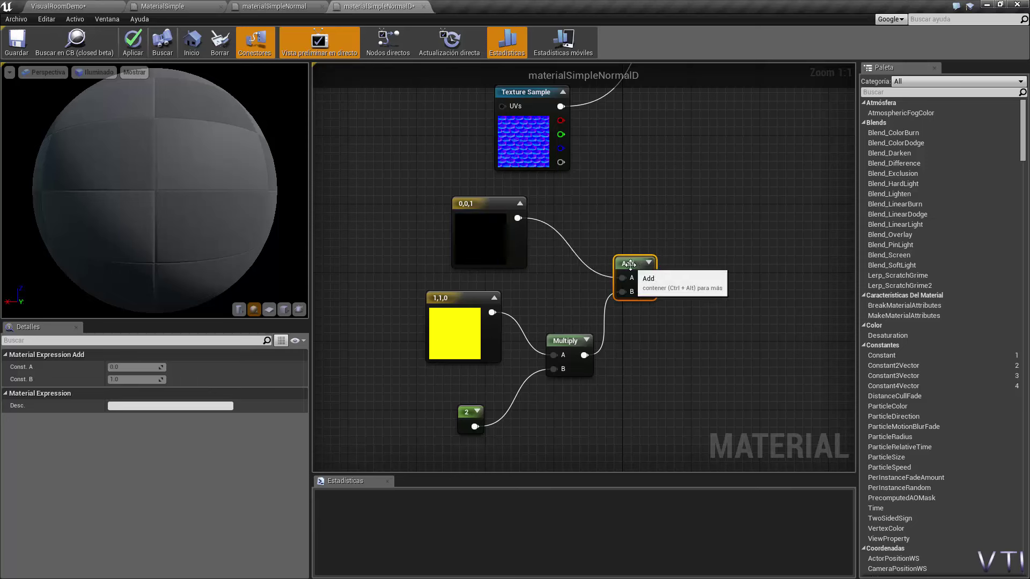
left_click_drag(634, 267, 618, 258)
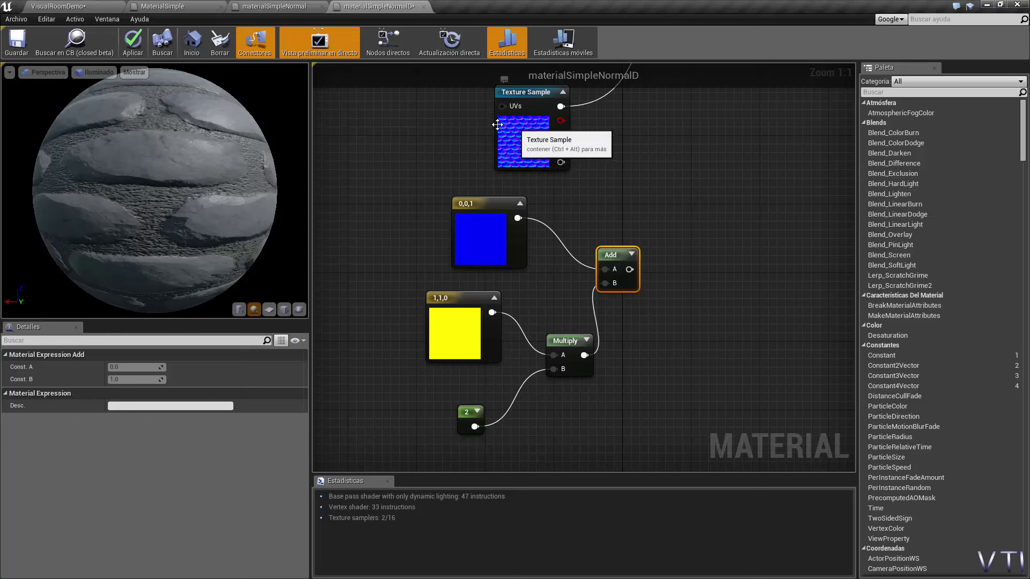
right_click_drag(667, 233, 585, 247)
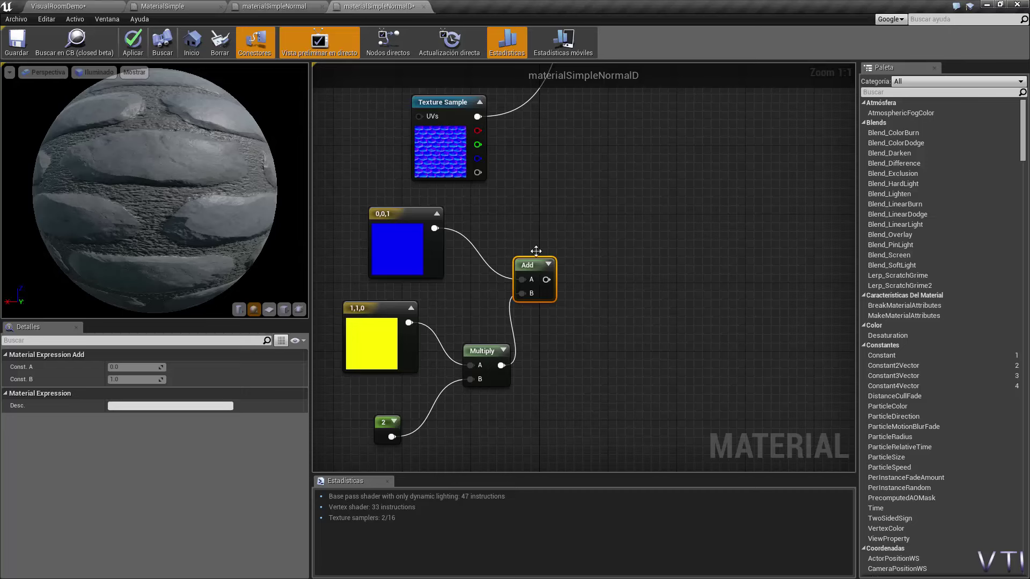
left_click(608, 195)
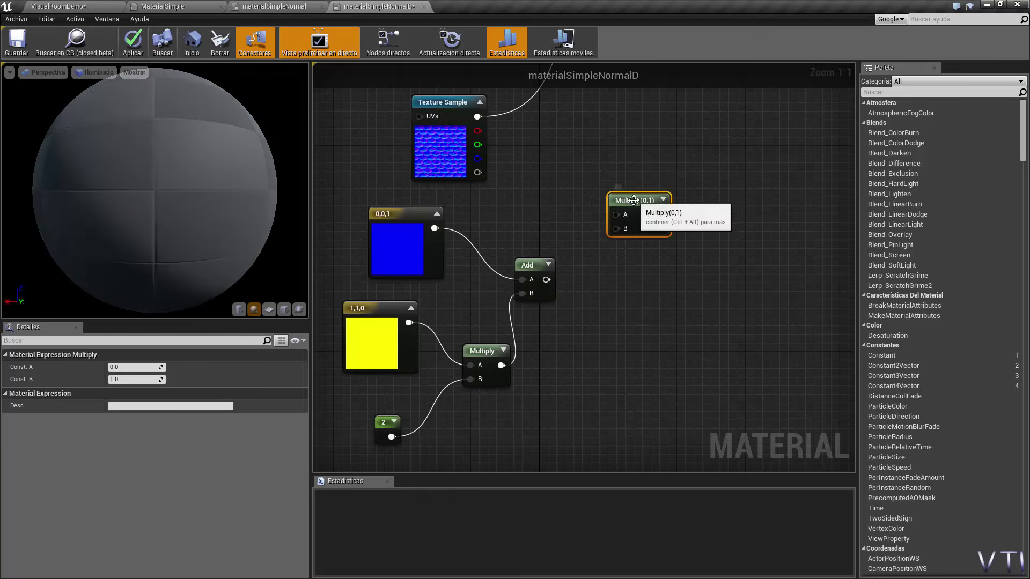
- Unlink T_Brick_Hewn_Stone_N from the output and multiply its colour (A) by the Add result (B)
right_click(481, 118)
left_click(531, 133)
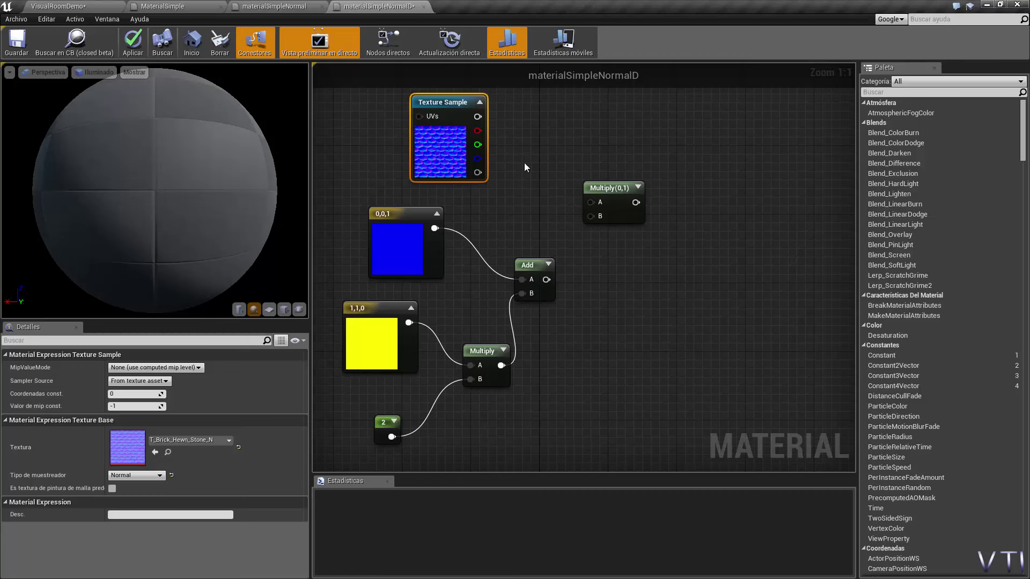
left_click_drag(479, 118, 596, 209)
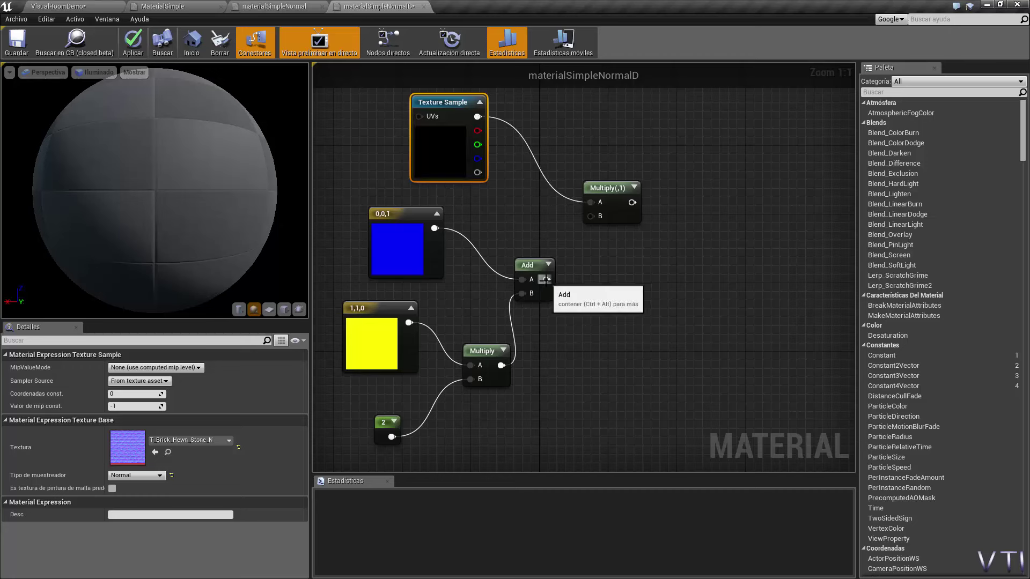
left_click_drag(546, 283, 593, 219)
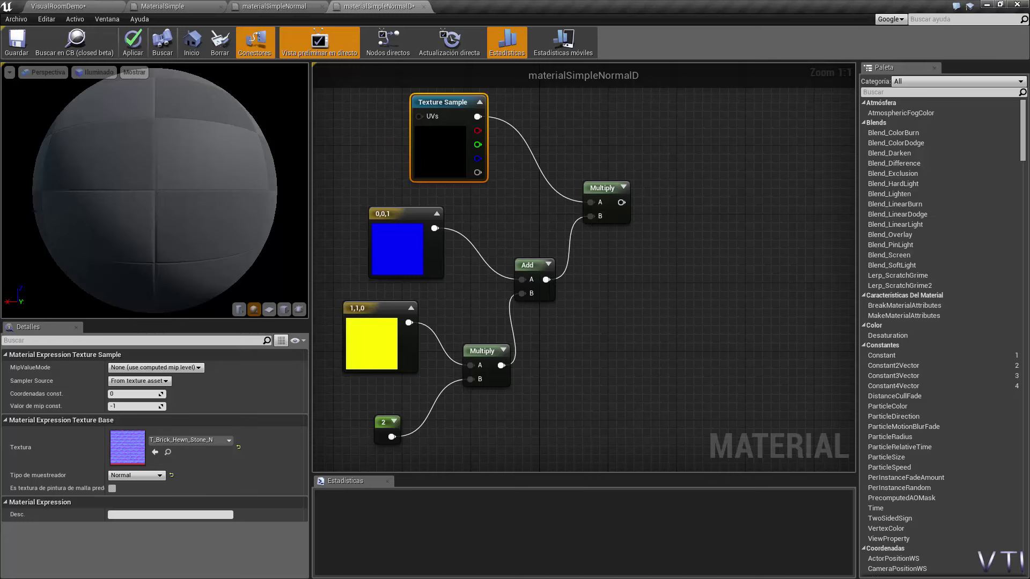
right_click_drag(658, 248, 619, 265)
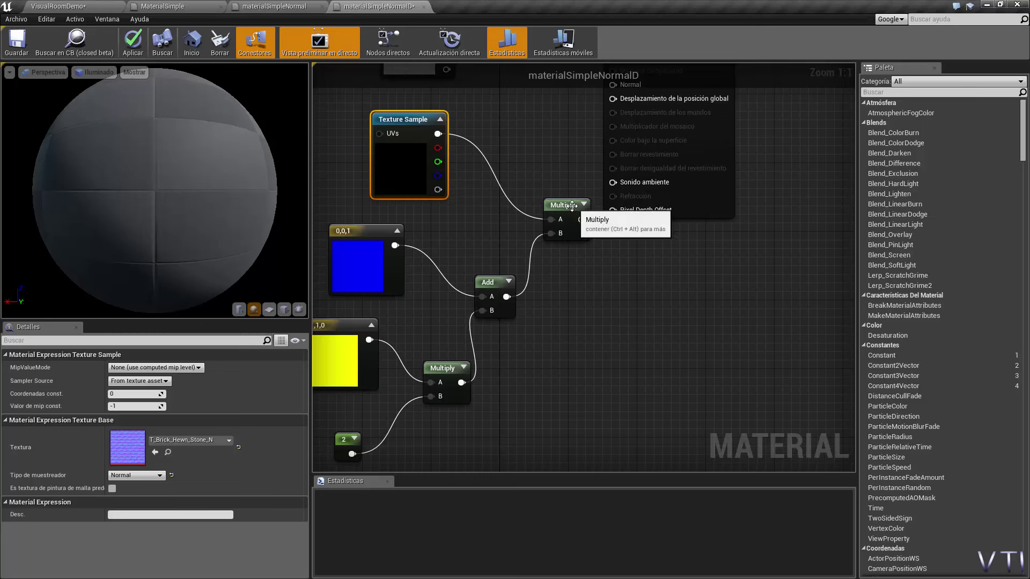
left_click_drag(574, 212, 548, 230)
- Add a Normalize node between the second Multiply and the material's Normal input
right_click(625, 346)
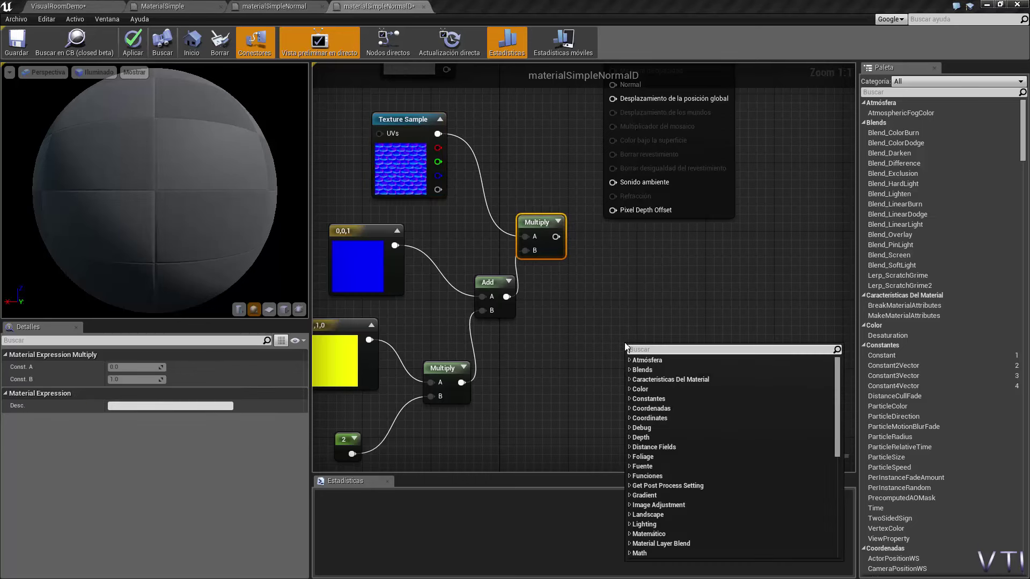
type("norma")
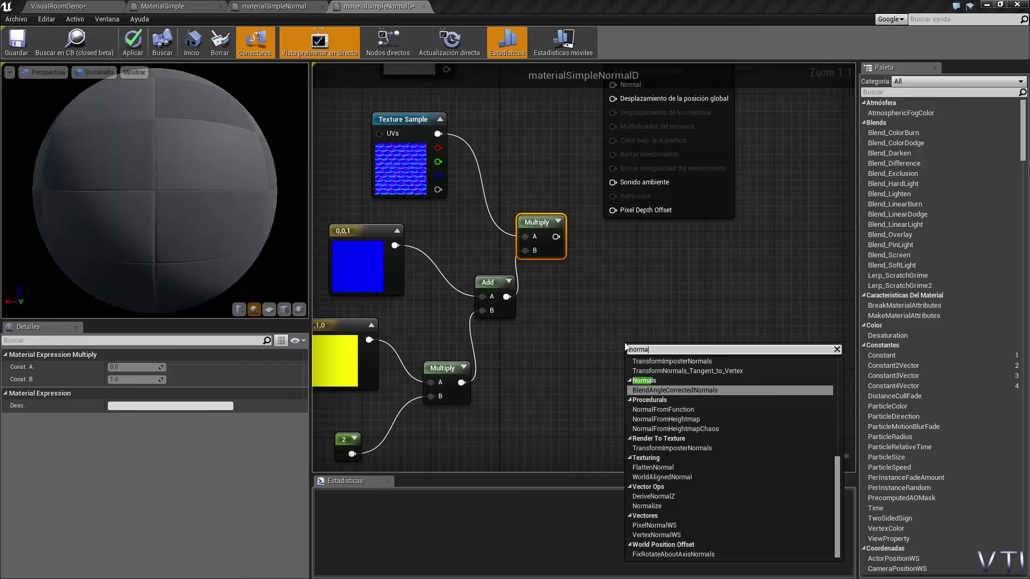
type("li")
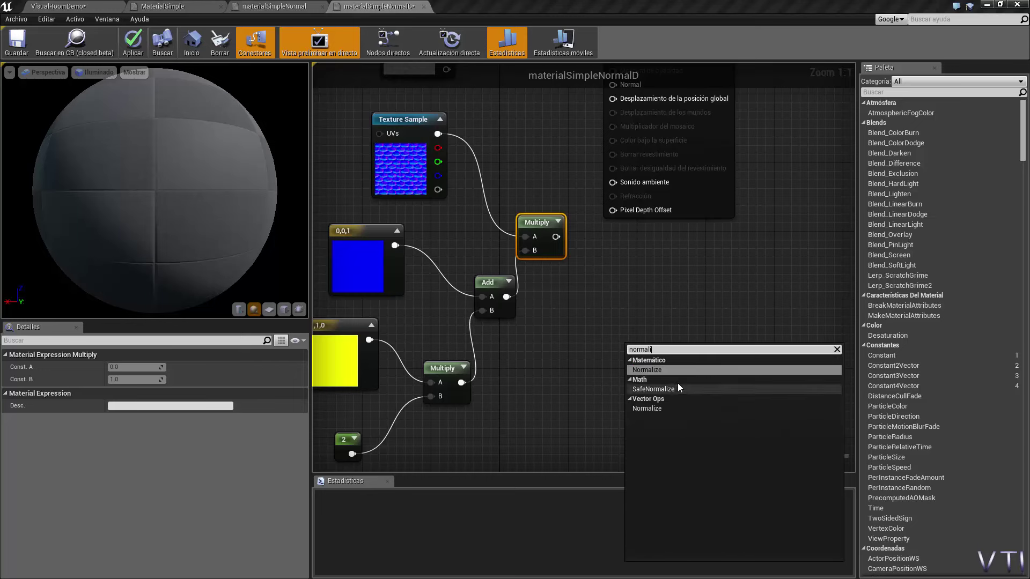
left_click(671, 370)
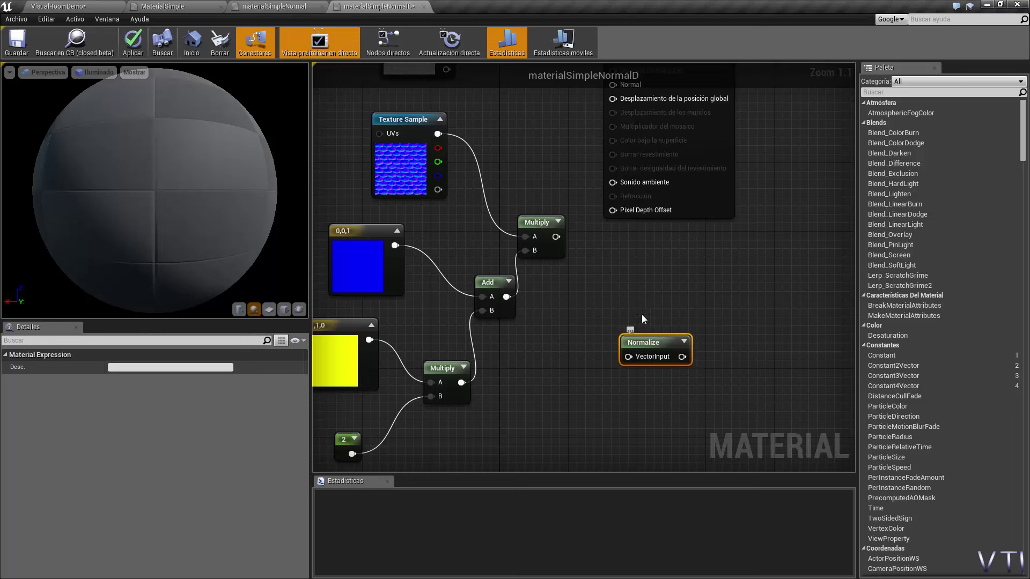
left_click_drag(644, 342, 635, 317)
mouse_move(556, 237)
left_mouse_down()
mouse_move(601, 342)
mouse_move(620, 331)
left_mouse_up()
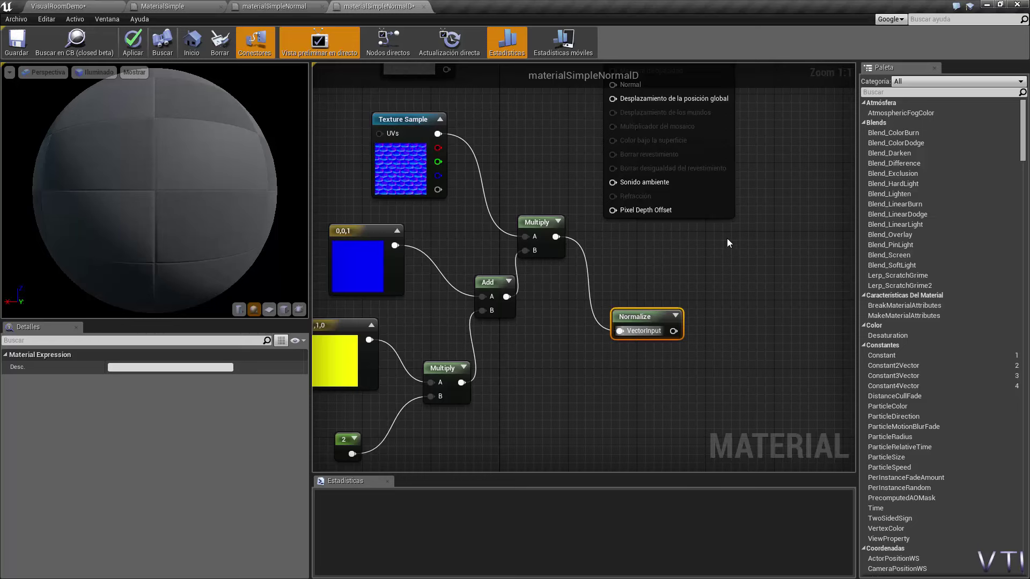
right_click_drag(727, 243, 672, 274)
mouse_move(617, 362)
left_mouse_down()
mouse_move(569, 193)
mouse_move(562, 117)
left_mouse_up()
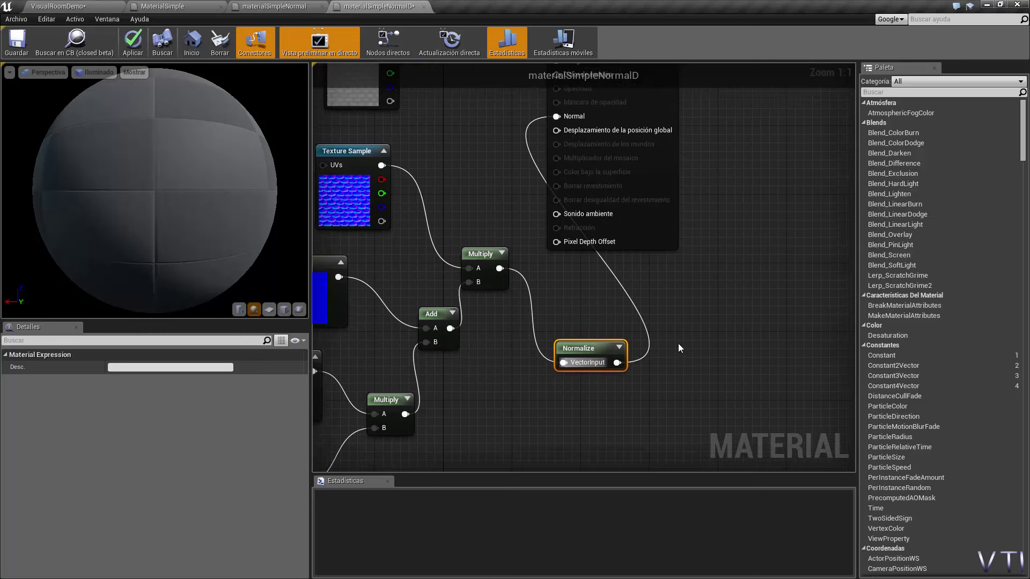
- Apply the changes, inspect the raised stones on the preview sphere, and save the material
right_click_drag(678, 344, 689, 347)
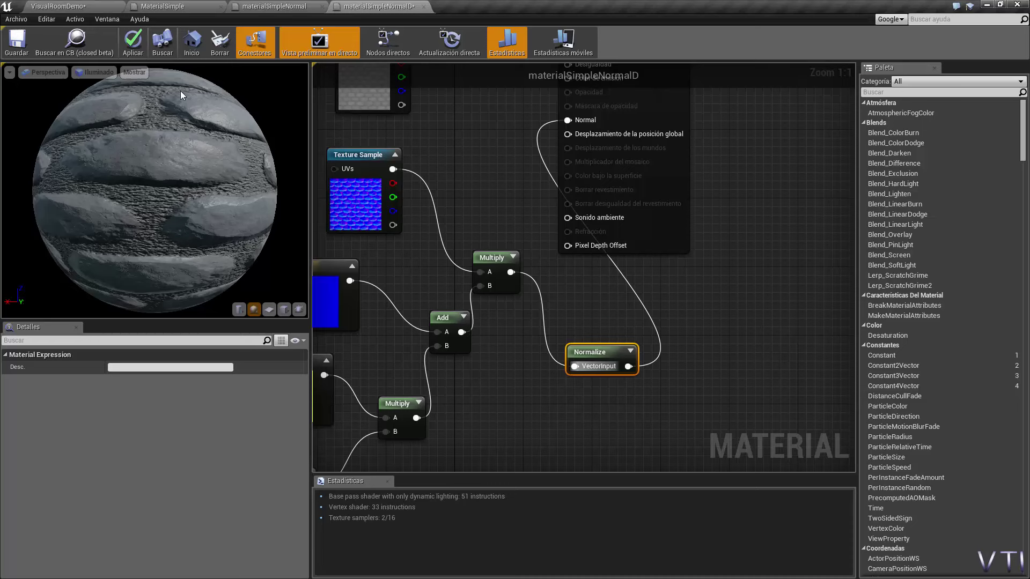
left_click(133, 42)
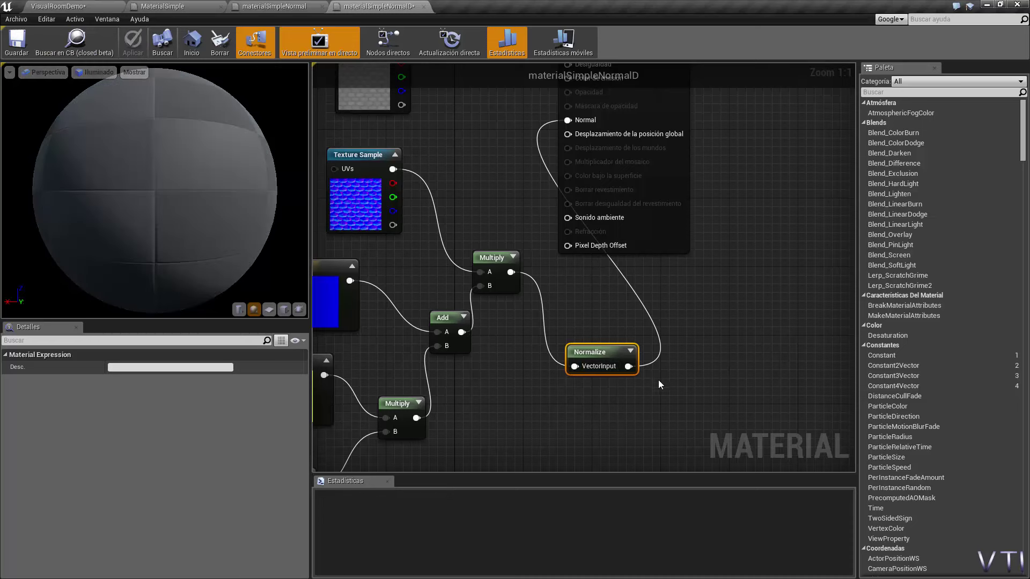
right_click_drag(659, 384, 675, 403)
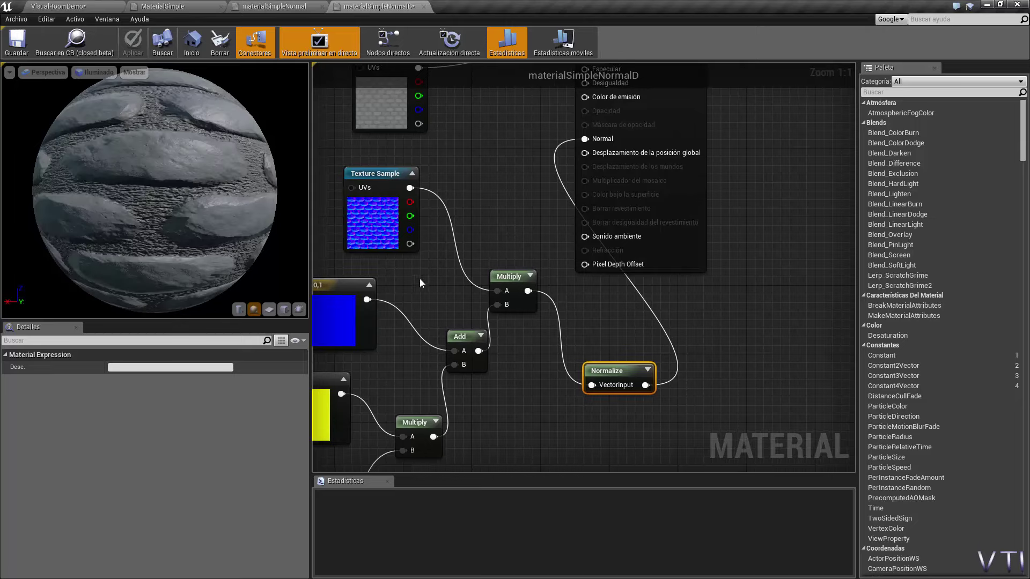
mouse_move(124, 204)
left_mouse_down()
mouse_move(139, 225)
mouse_move(135, 185)
mouse_move(156, 188)
left_mouse_up()
right_click_drag(472, 400, 558, 405)
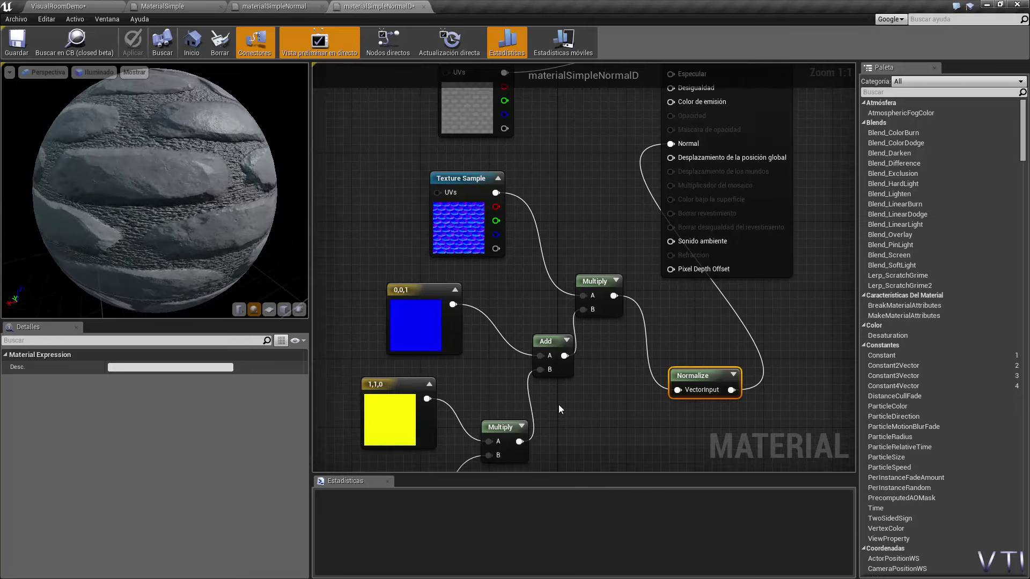
scroll(558, 410, "down", 3)
scroll(556, 368, "down", 2)
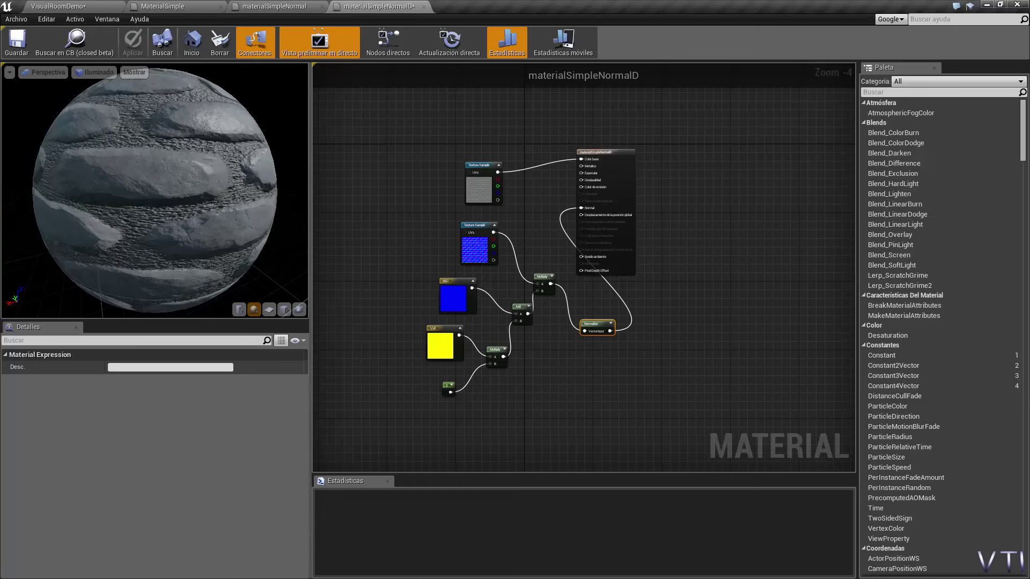
left_click_drag(156, 191, 161, 204)
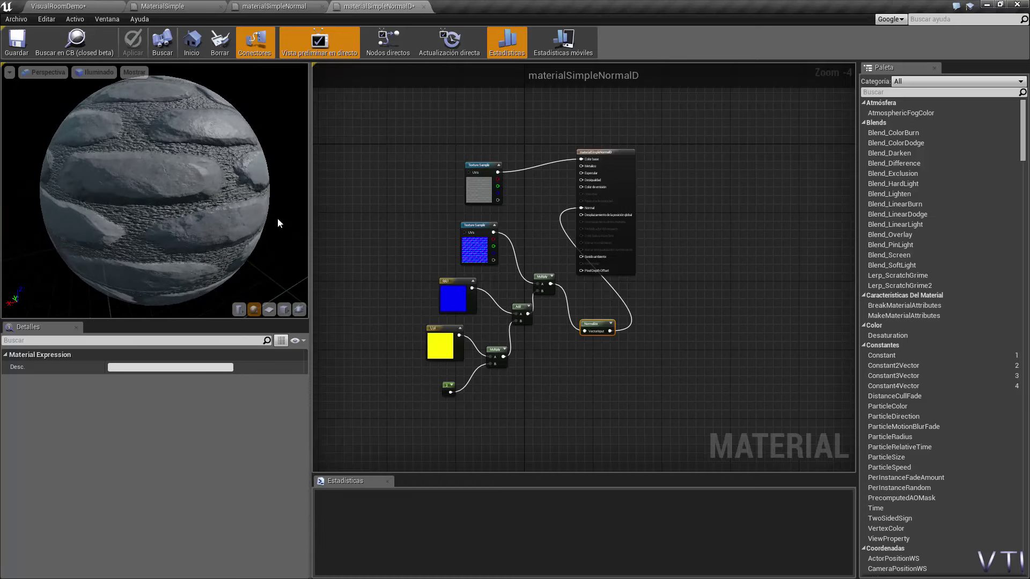
key("ctrl+s")
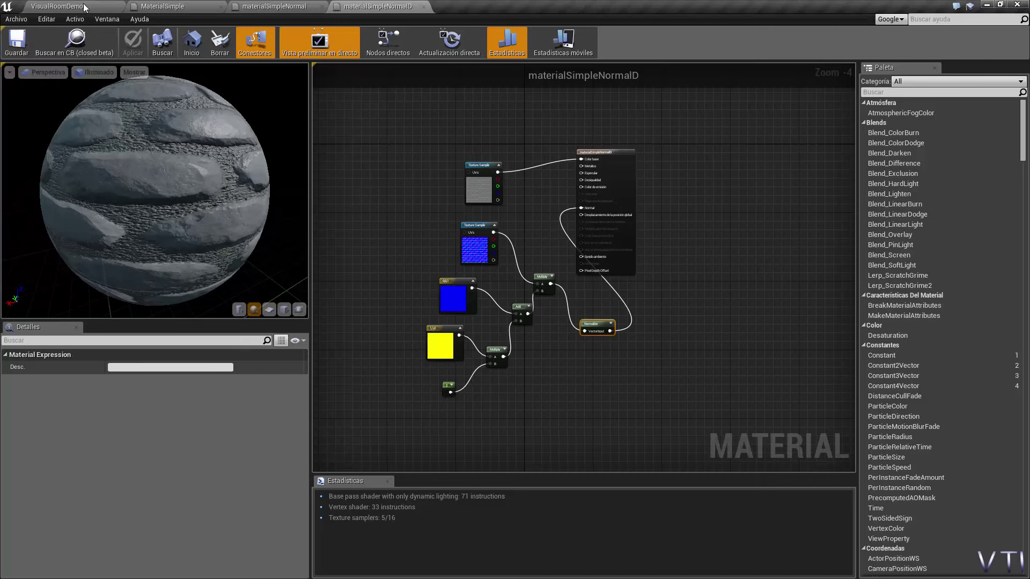
left_click(84, 7)
- Browse the Content Browser to StarterContent > Props to reach SM_MatPreviewMesh_02
right_click_drag(397, 309, 423, 306)
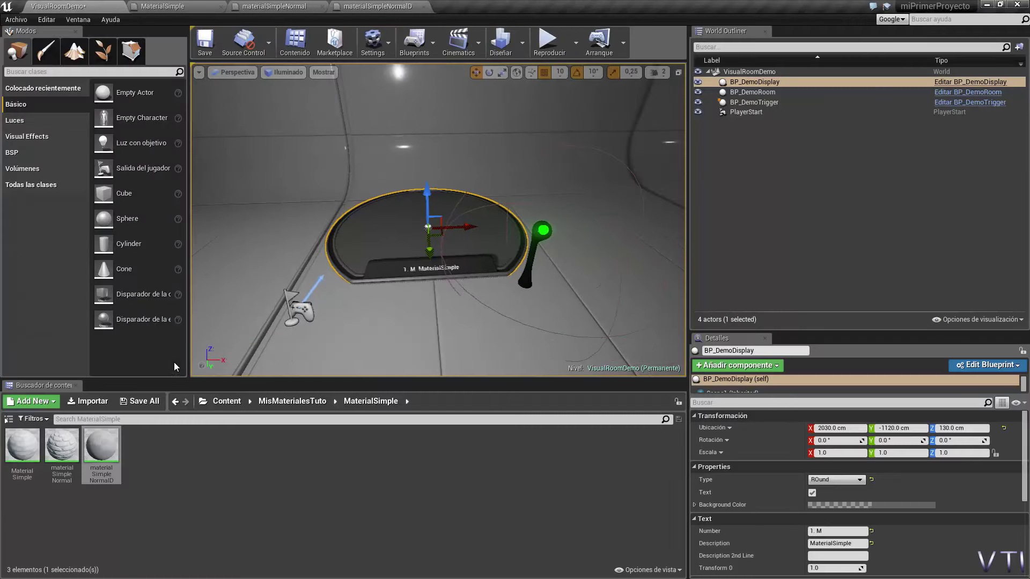
left_click(233, 404)
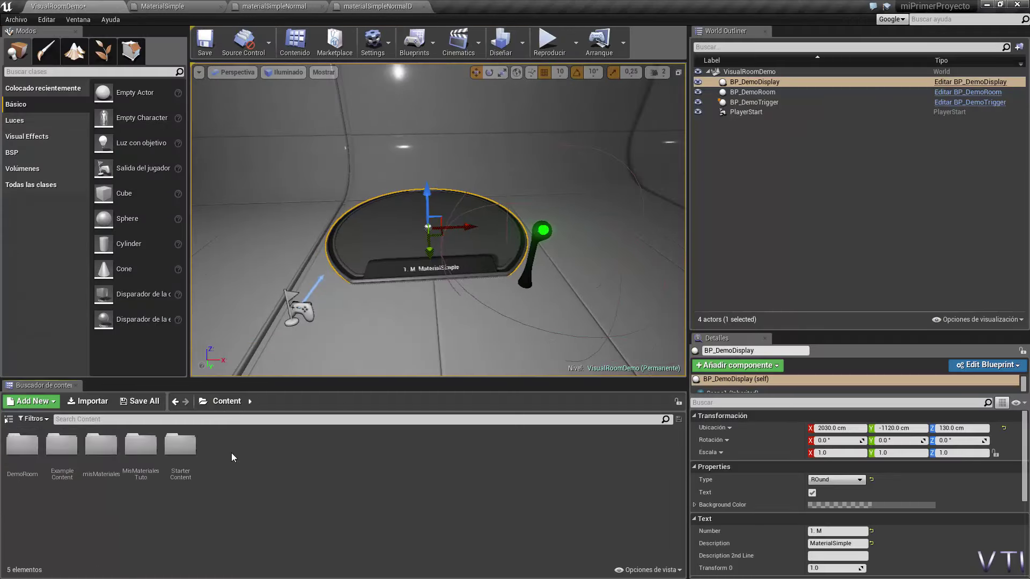
double_click(183, 450)
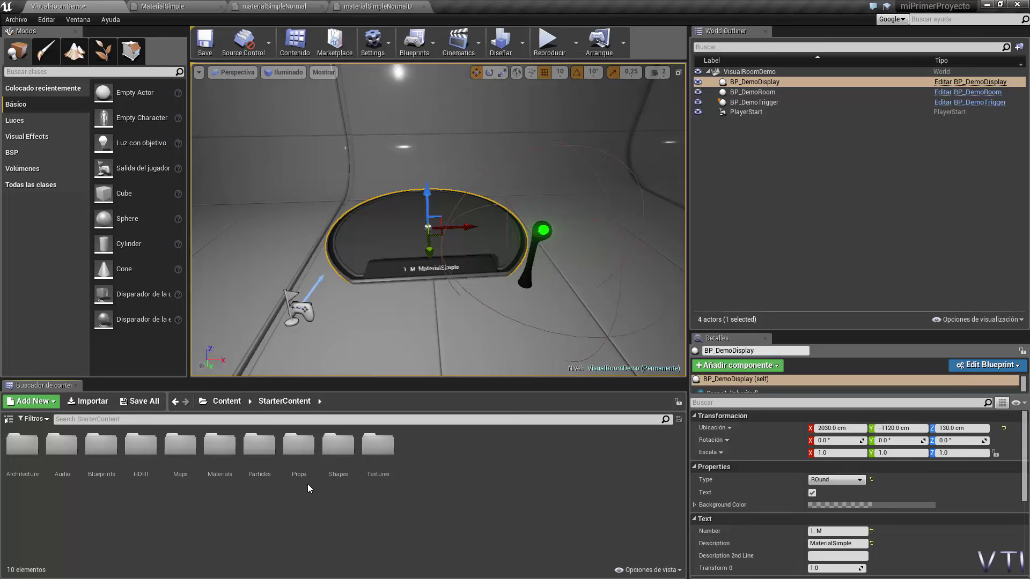
double_click(299, 445)
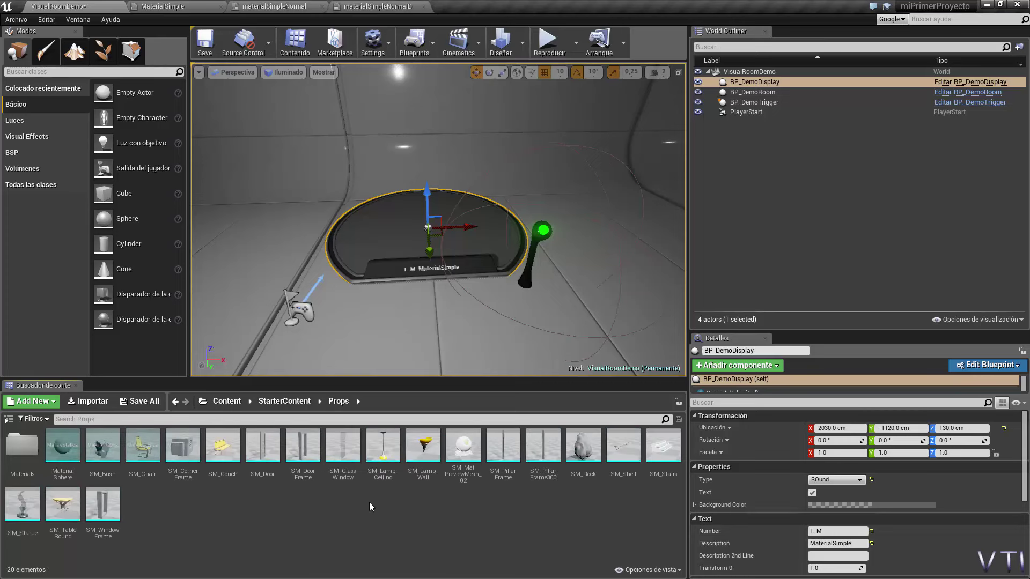
mouse_move(480, 446)
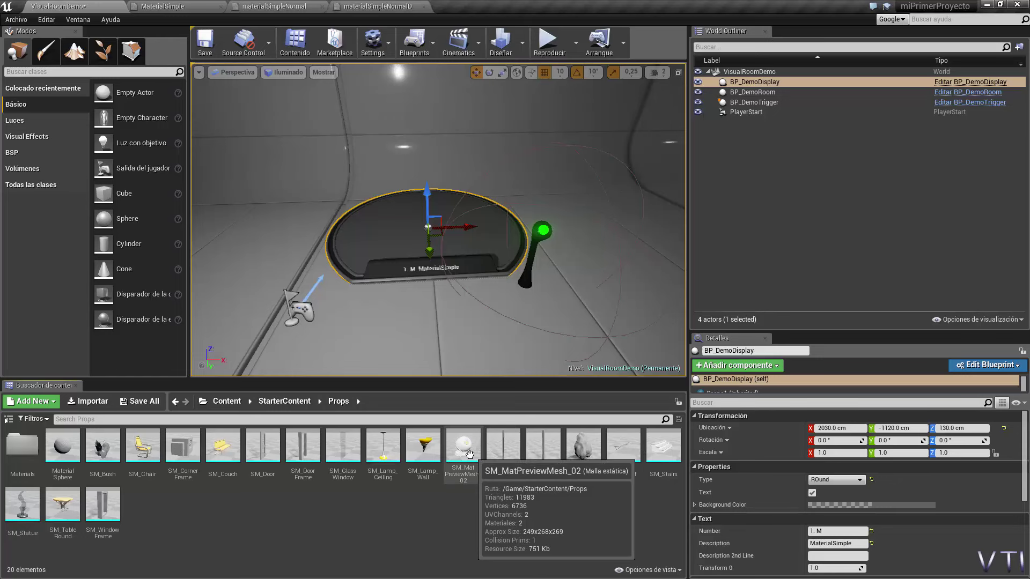
- Place SM_MatPreviewMesh_02 on the pedestal, turn it 90° and scale it to 0.4
left_click_drag(470, 454, 398, 227)
key("e")
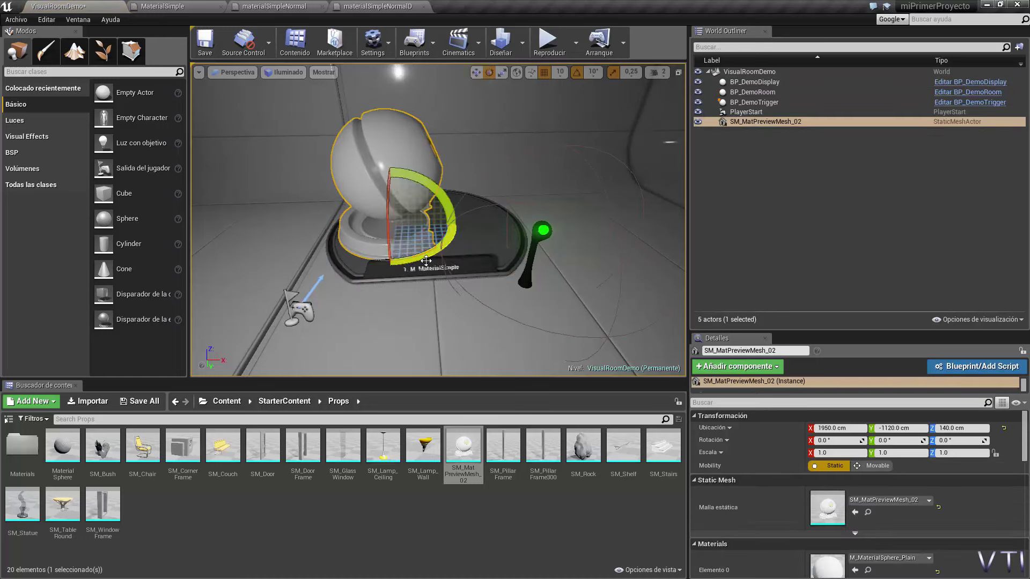
left_click_drag(427, 257, 390, 268)
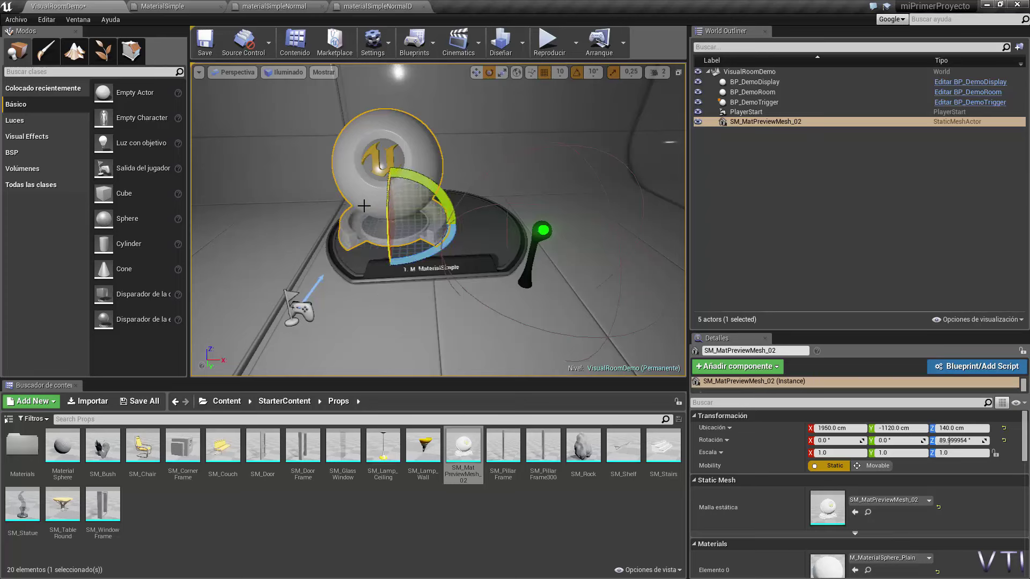
right_click_drag(412, 296, 413, 296)
type("0.4")
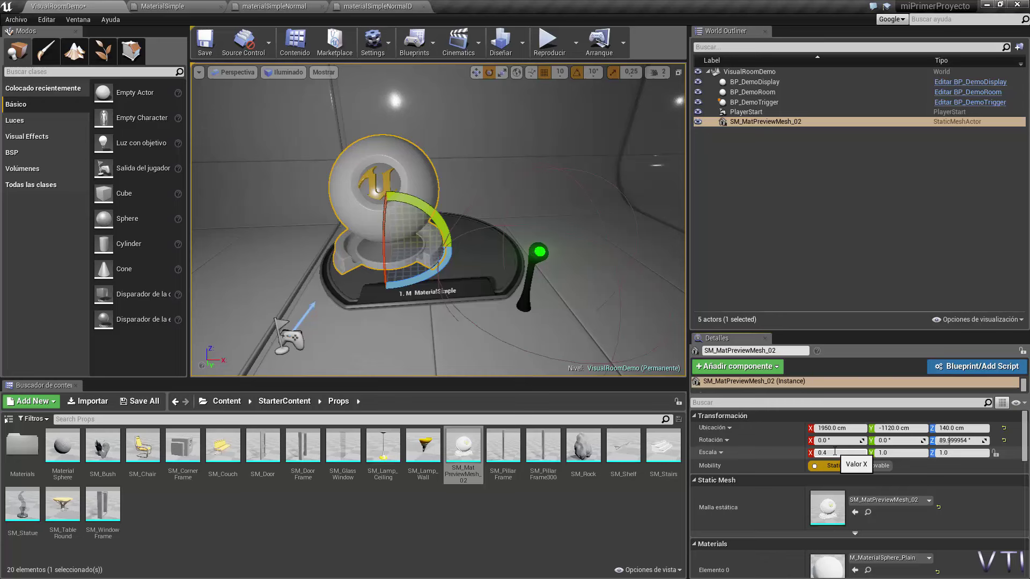
key("Tab")
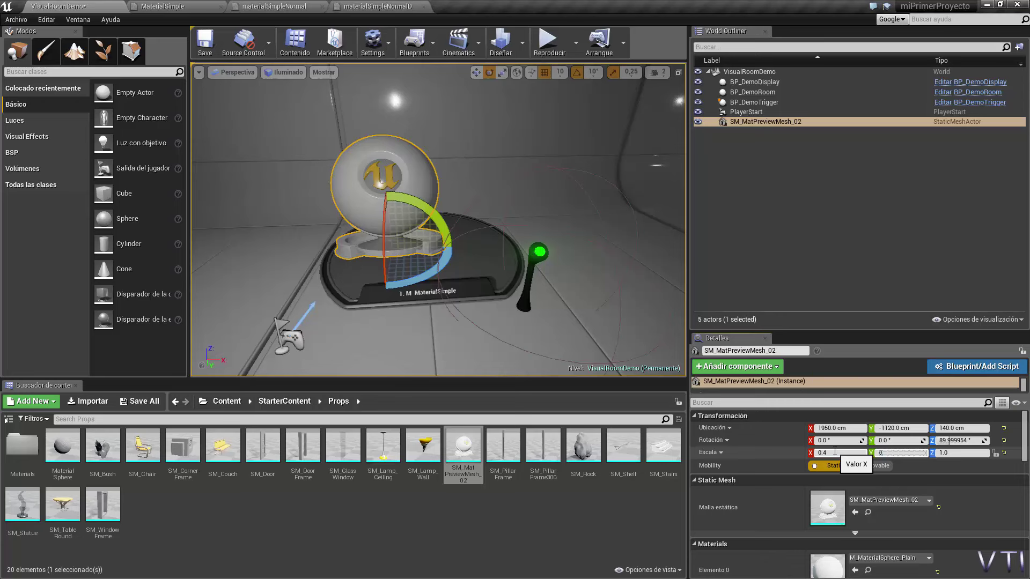
type(".4")
key("Tab")
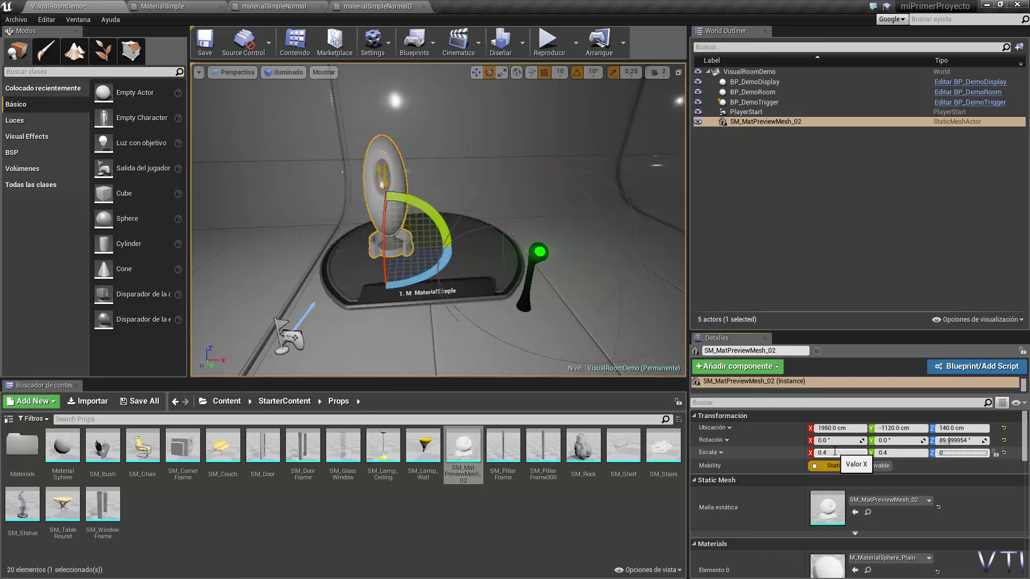
key("Return")
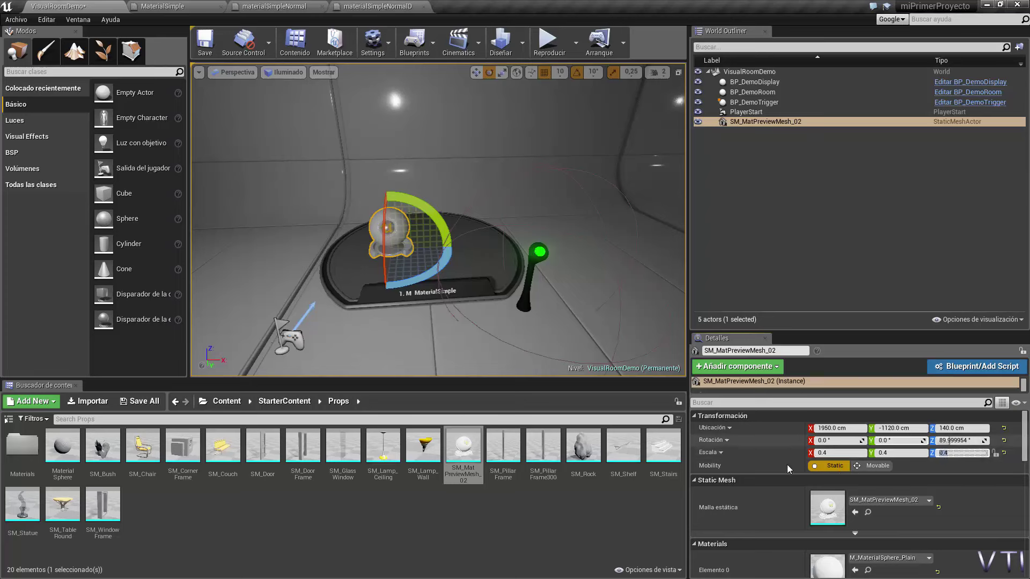
- Move the sphere along X to 1890 cm
right_click_drag(435, 309, 429, 319)
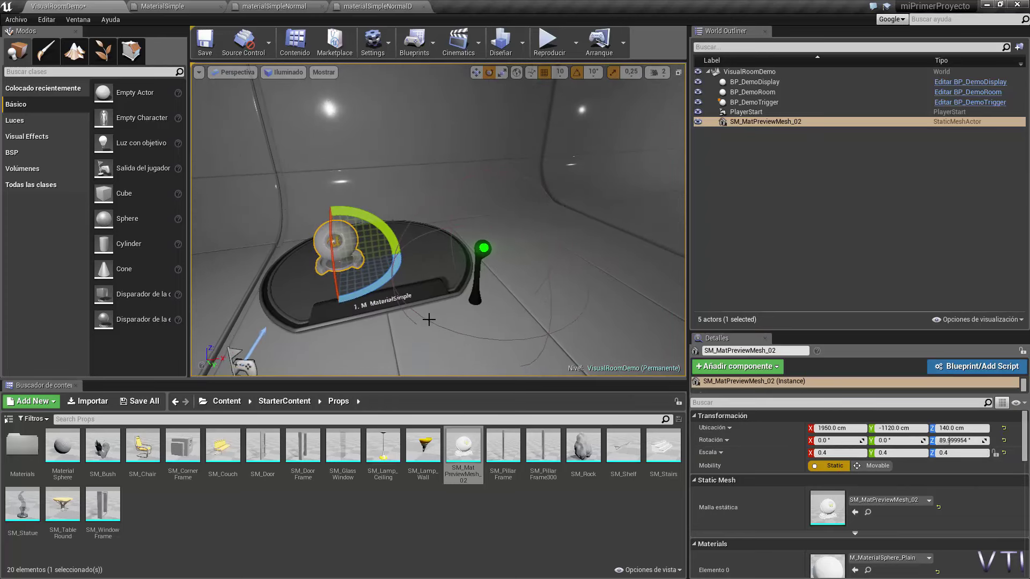
key("w")
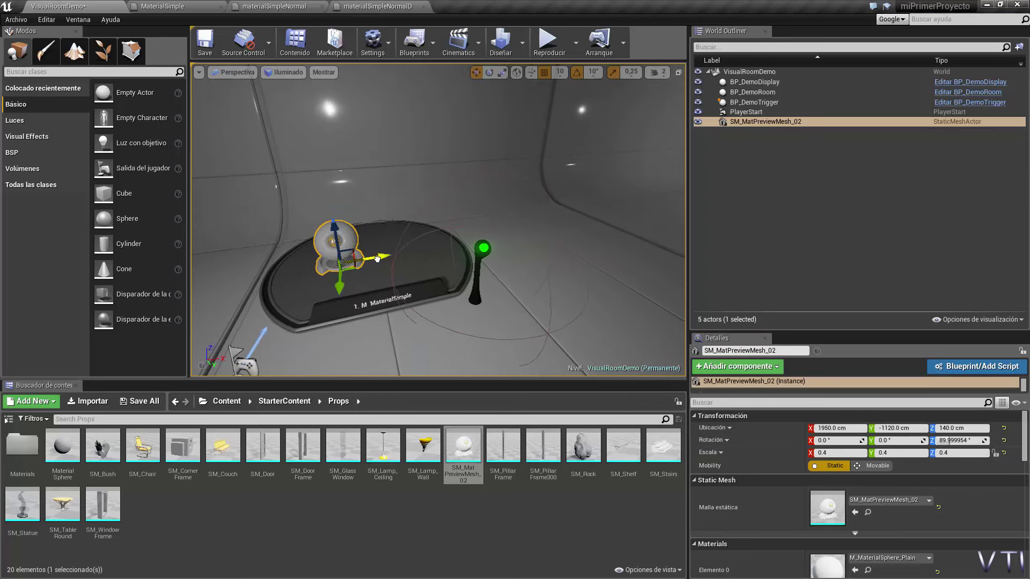
left_click_drag(377, 259, 314, 293)
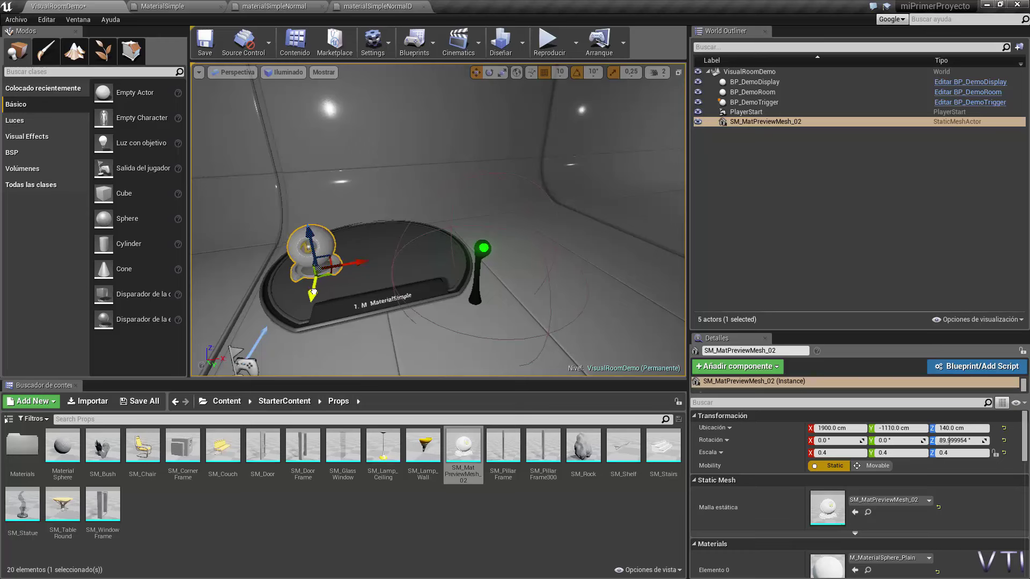
left_click_drag(354, 262, 408, 256)
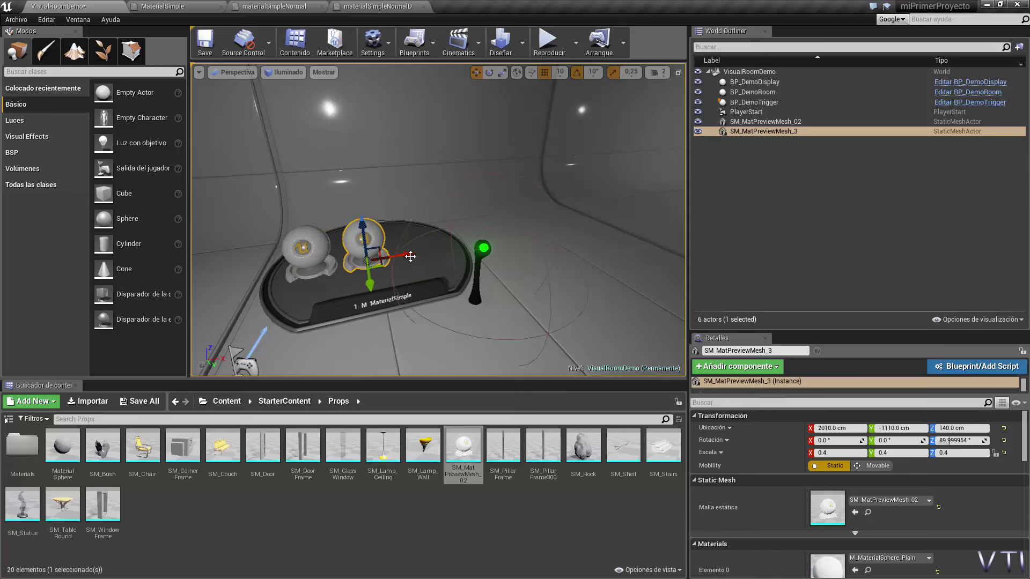
- Duplicate the sphere to X 2150 cm, reselect SM_MatPreviewMesh_02, and return to root Content
left_click_drag(409, 253, 462, 244, "alt")
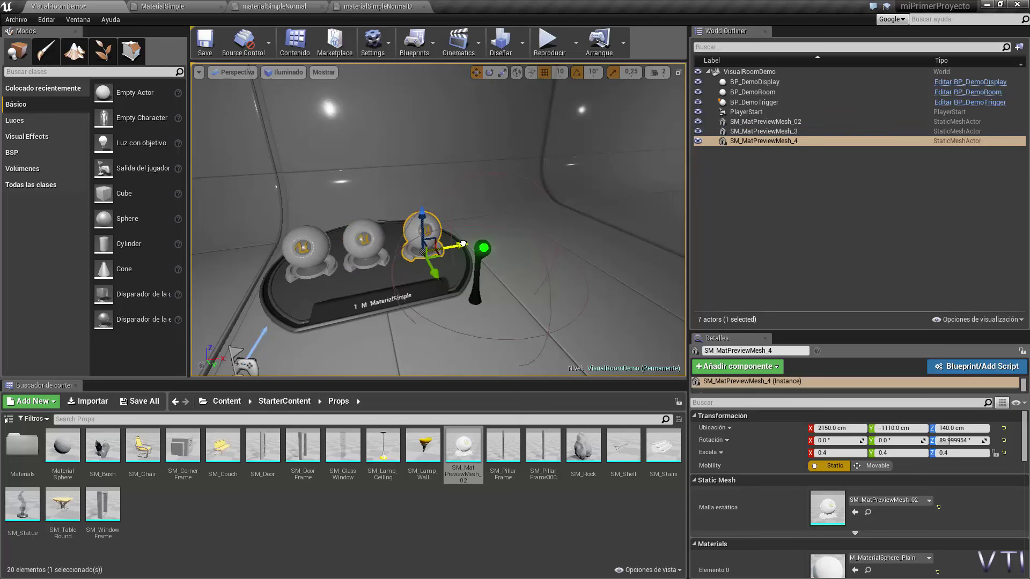
double_click(765, 121)
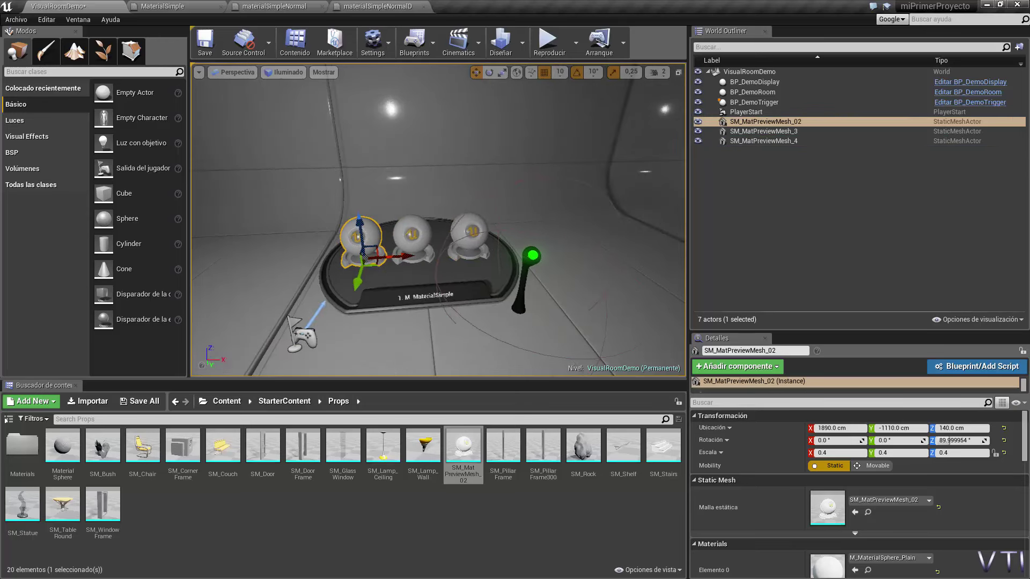
left_click(226, 401)
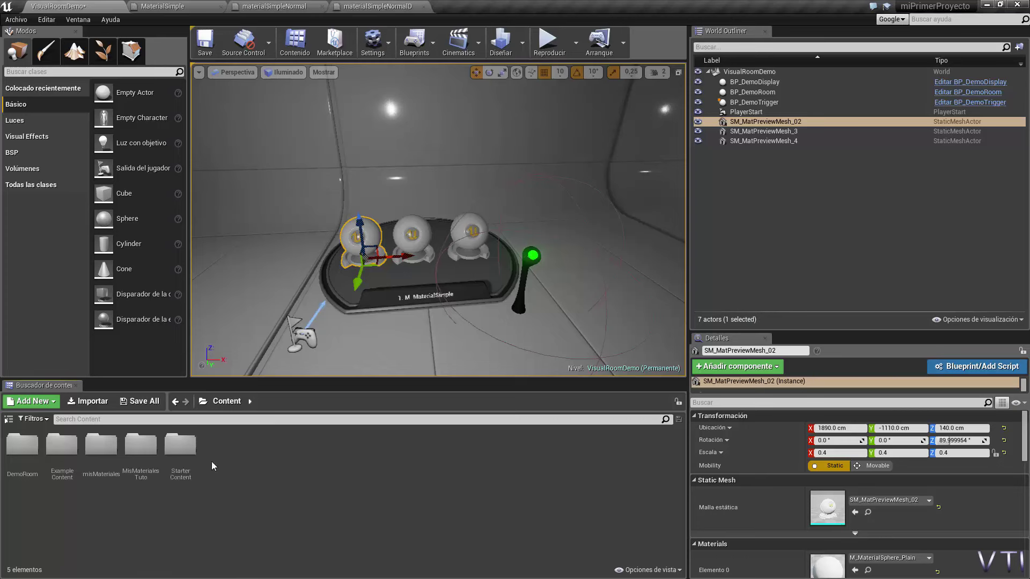
- Apply MaterialSimple, materialSimpleNormal and materialSimpleNormalD to the spheres left to right, then play the level
double_click(140, 445)
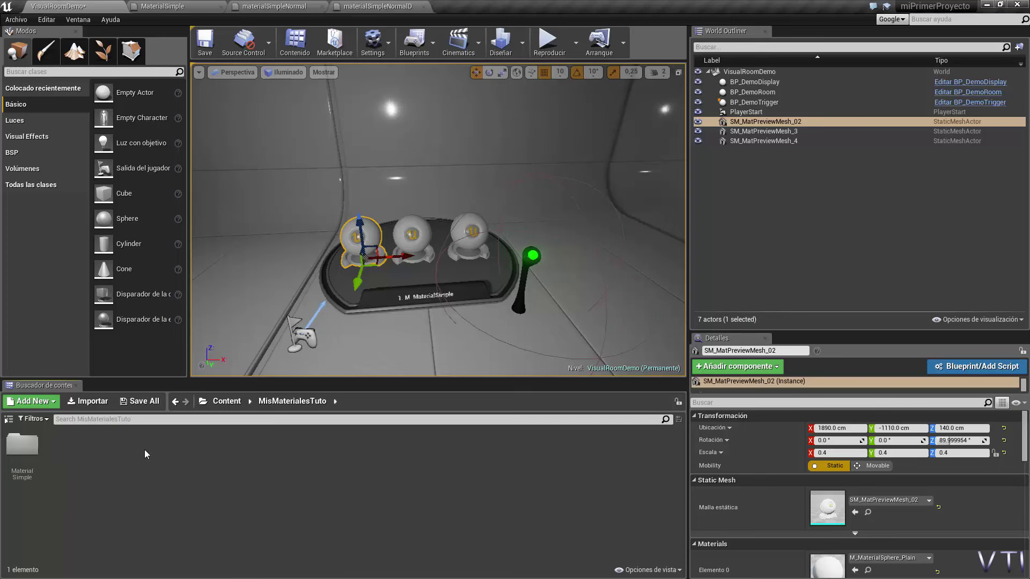
double_click(20, 448)
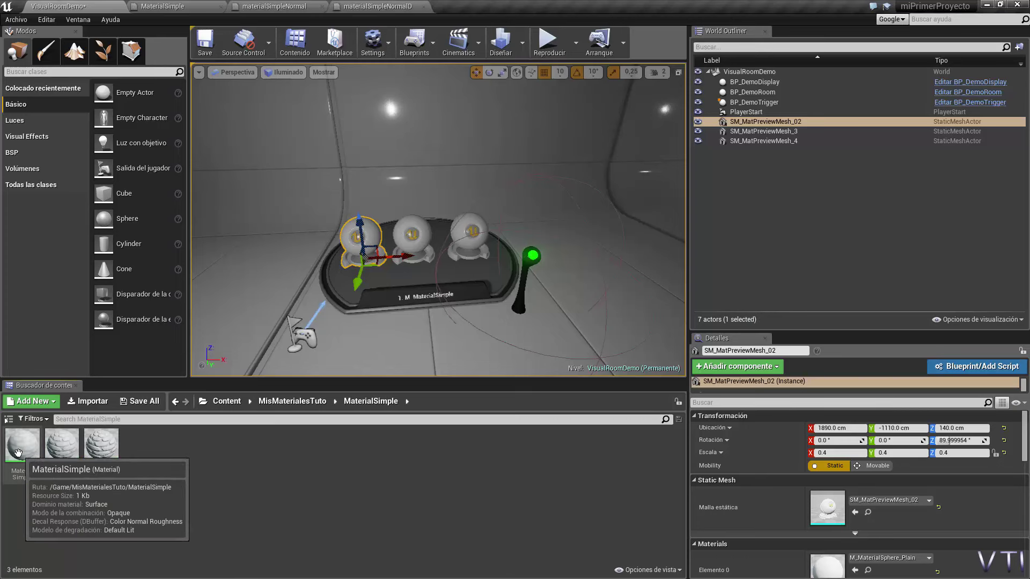
left_click_drag(17, 453, 371, 239)
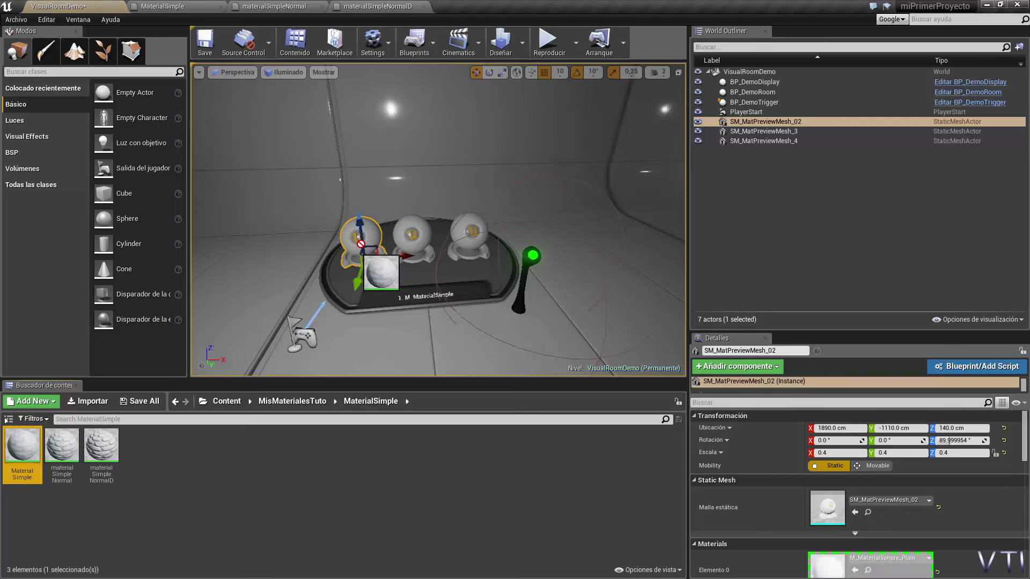
mouse_move(62, 448)
left_mouse_down()
mouse_move(422, 231)
mouse_move(413, 231)
left_mouse_up()
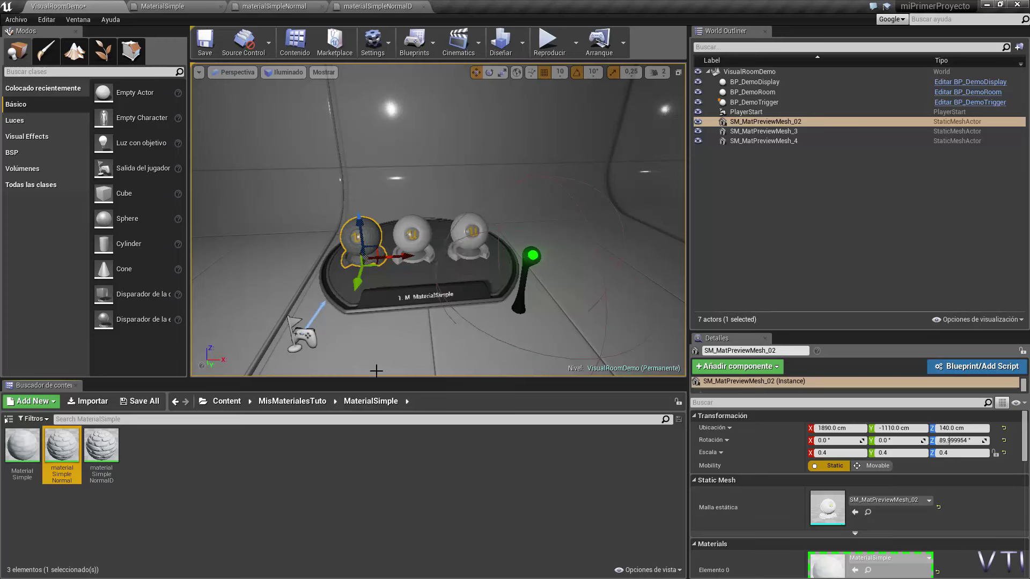
left_click(101, 445)
mouse_move(160, 449)
left_mouse_down()
mouse_move(464, 241)
mouse_move(536, 134)
left_mouse_up()
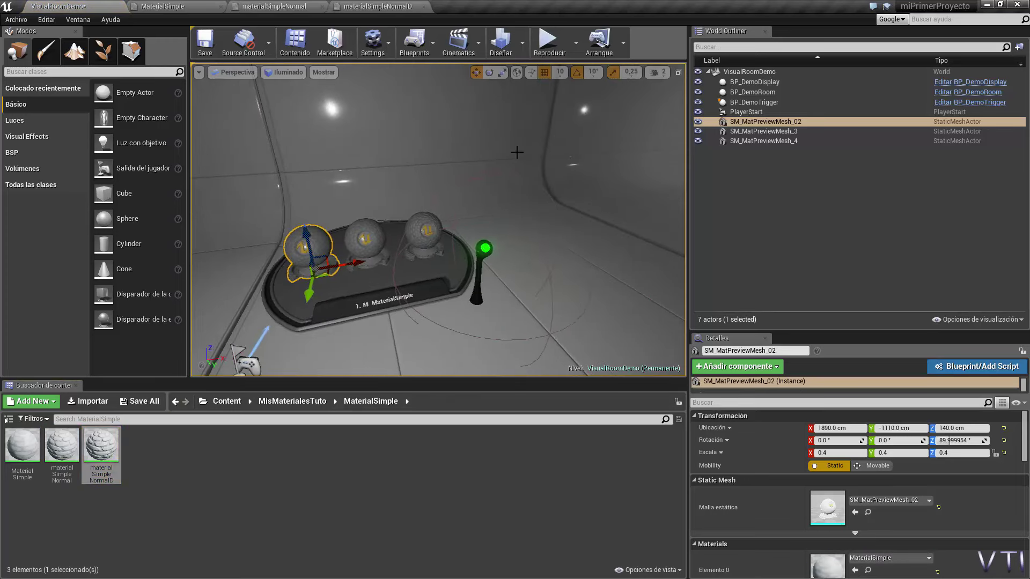
left_click(558, 54)
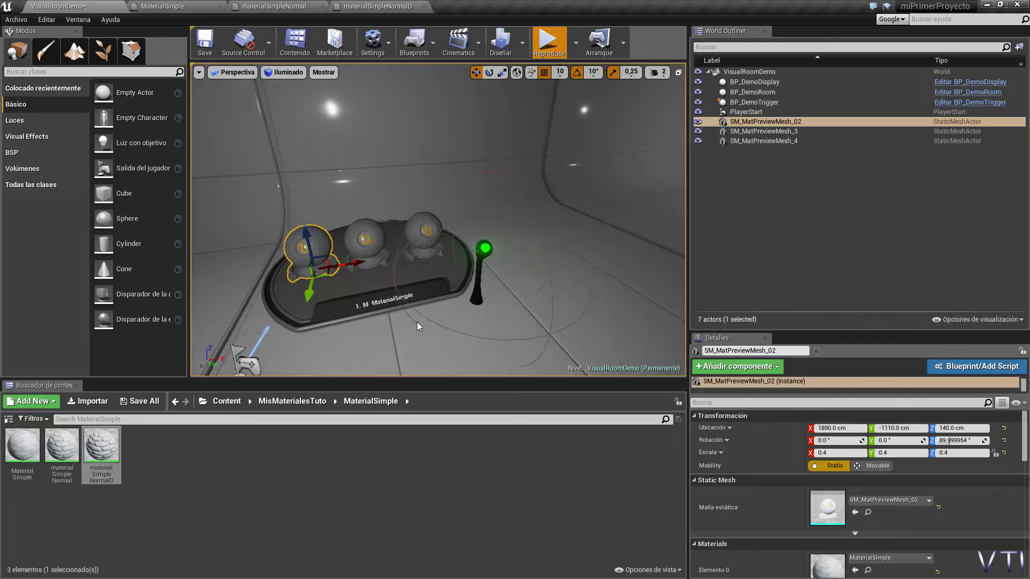
- Walk past the lever to the spheres and inspect the nearest and dimpled spheres up close
key("w")
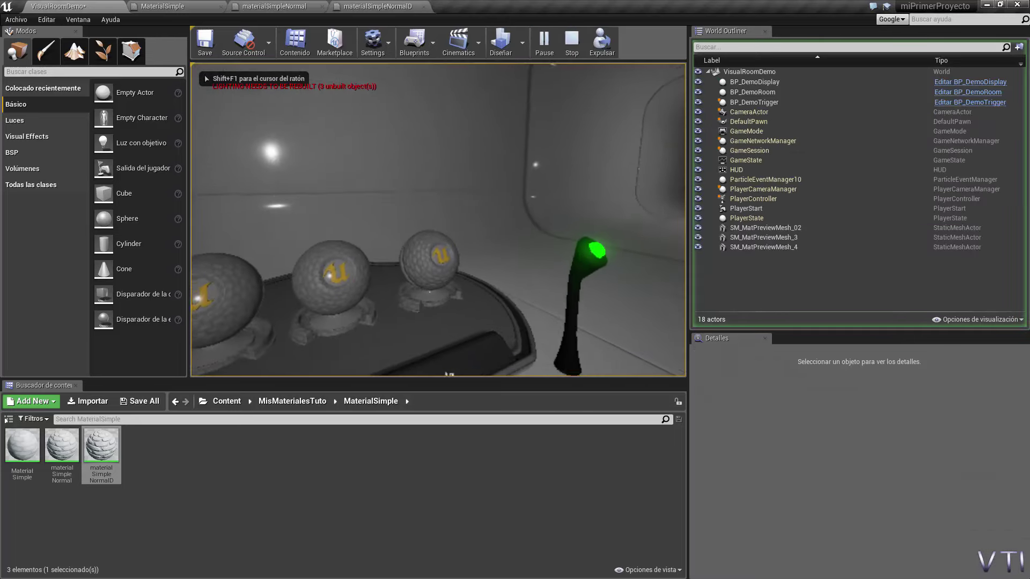
key("w")
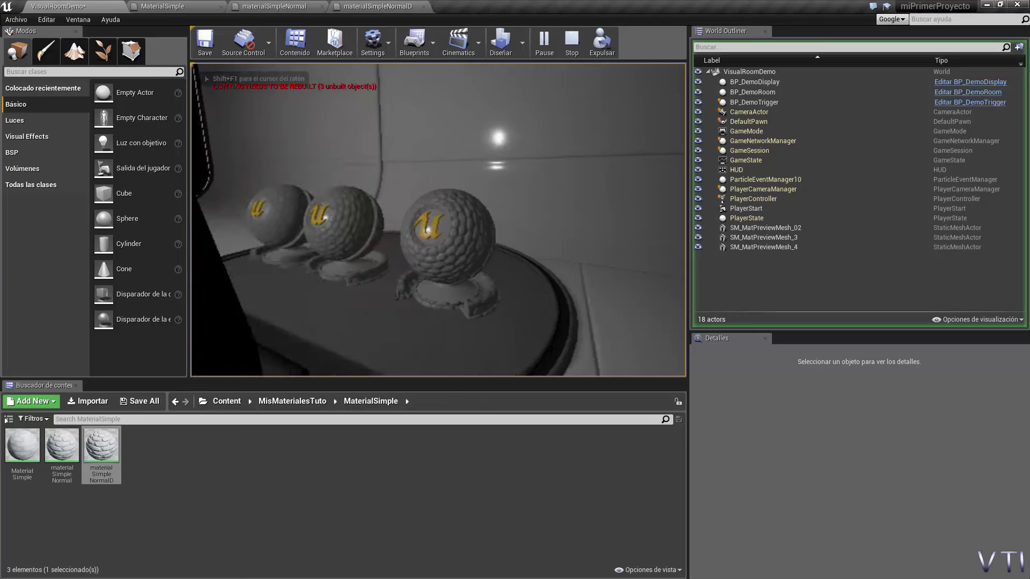
key("w")
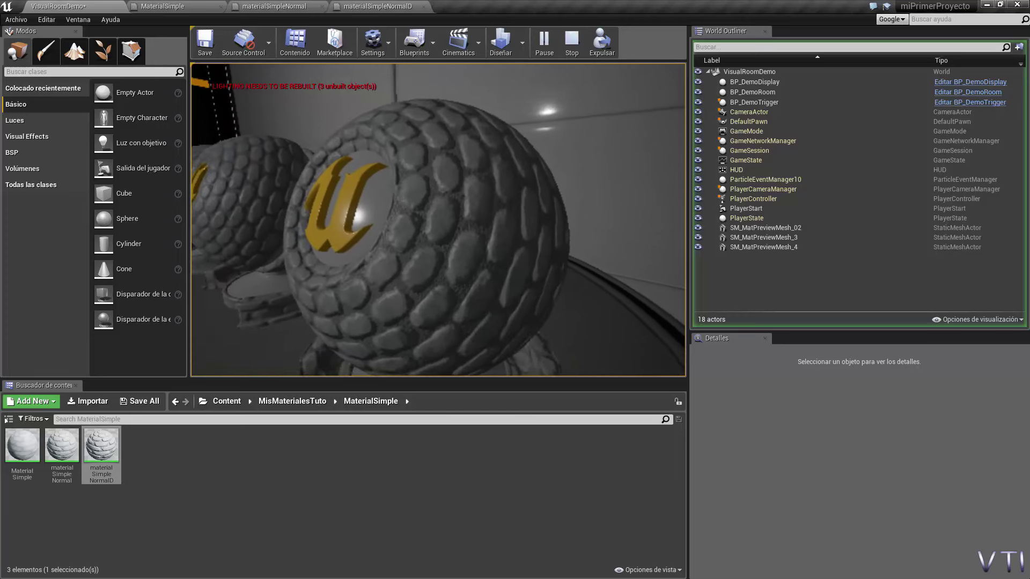
key("s")
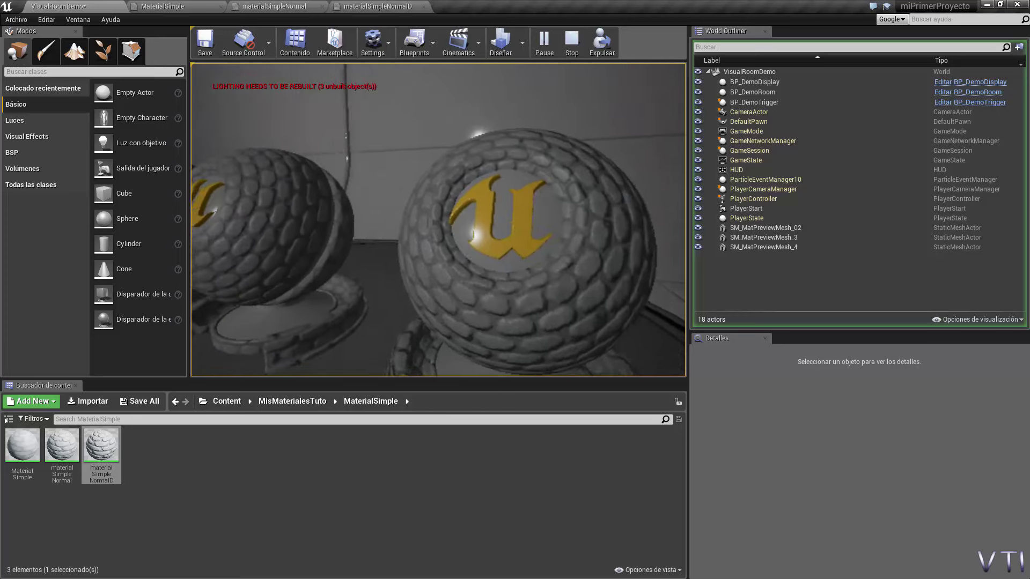
key("w")
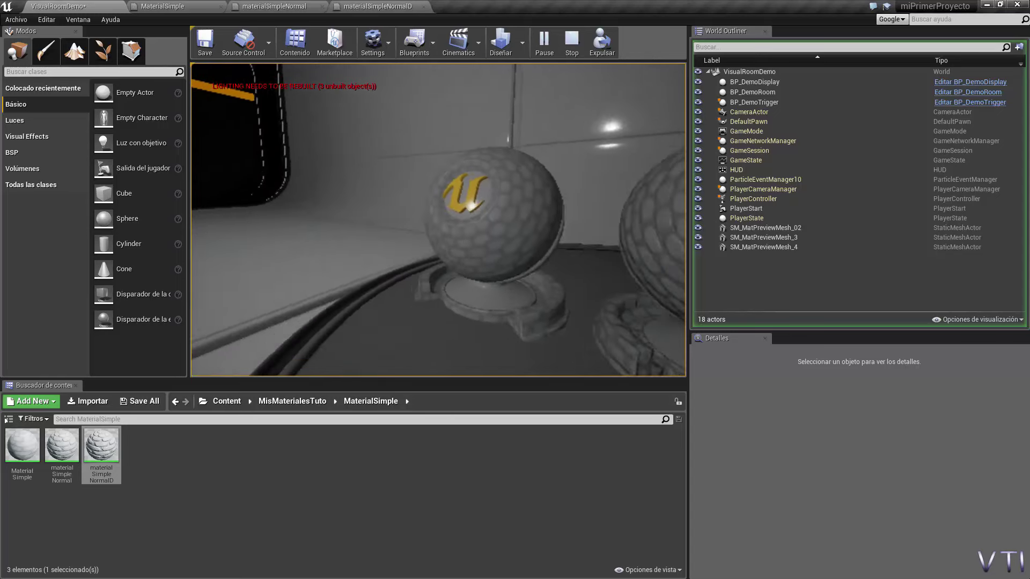
key("w")
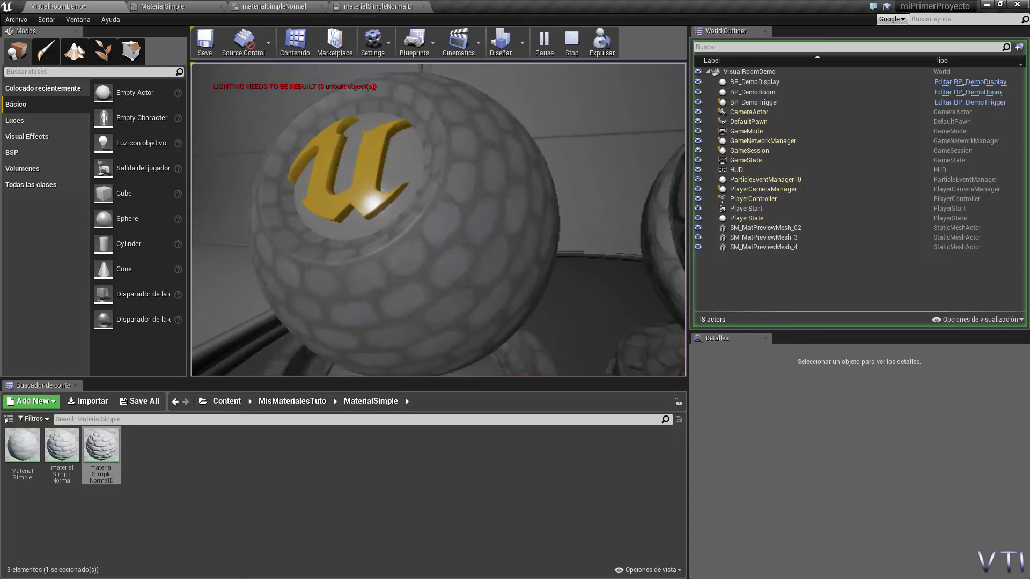
- Back away to frame all three stone spheres, then view them from the side and front
key("s")
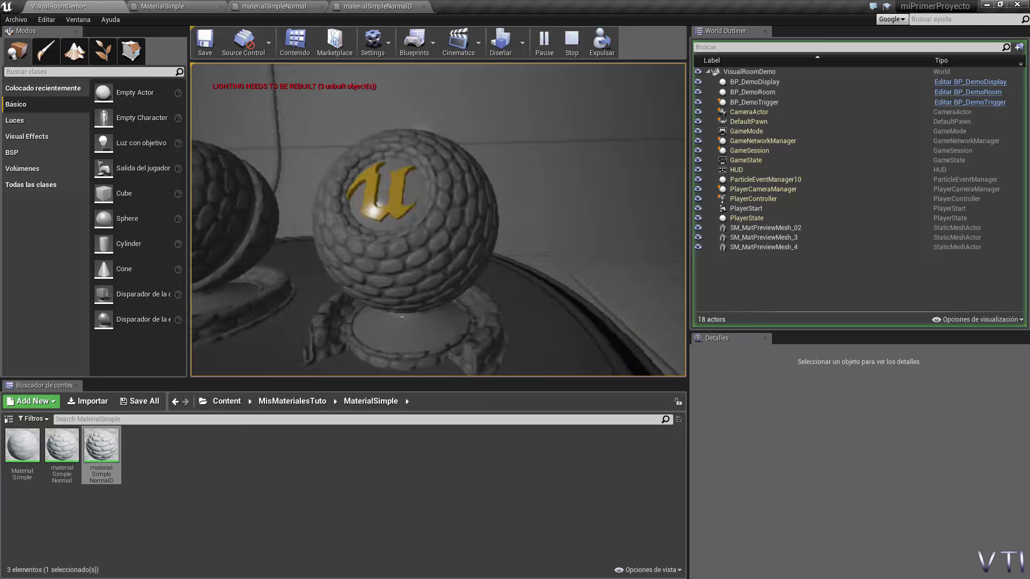
key("w")
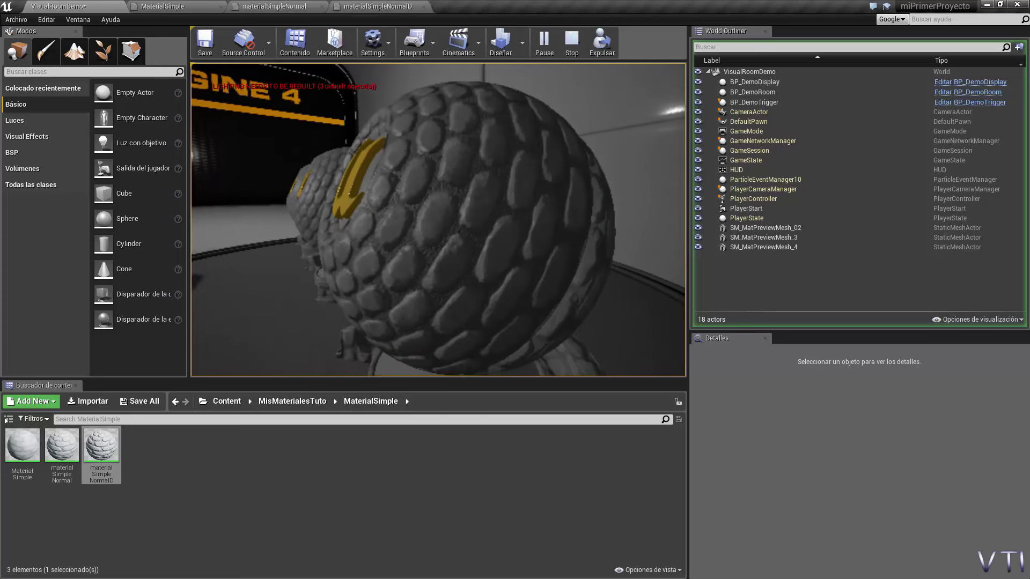
key("s")
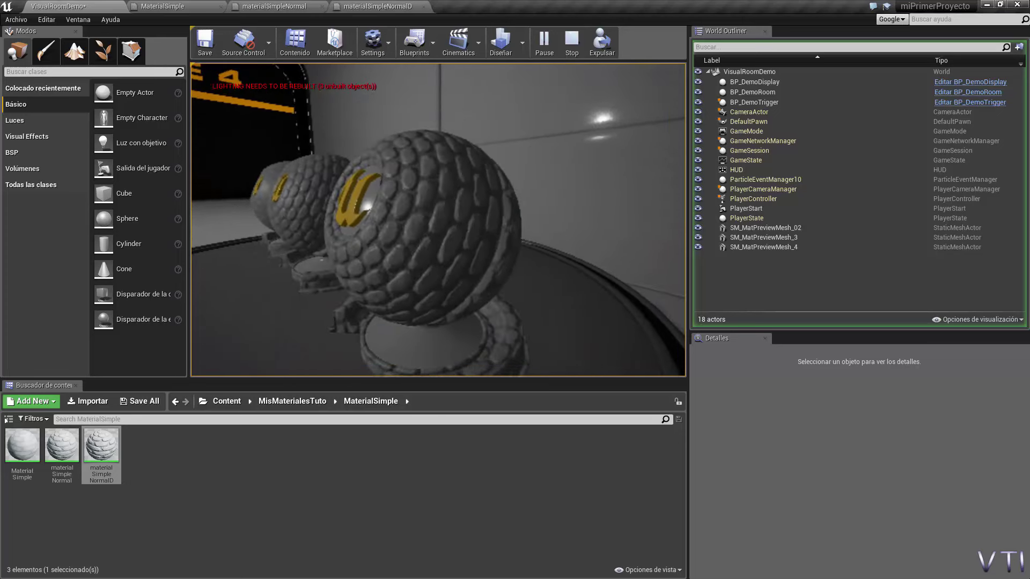
key("s")
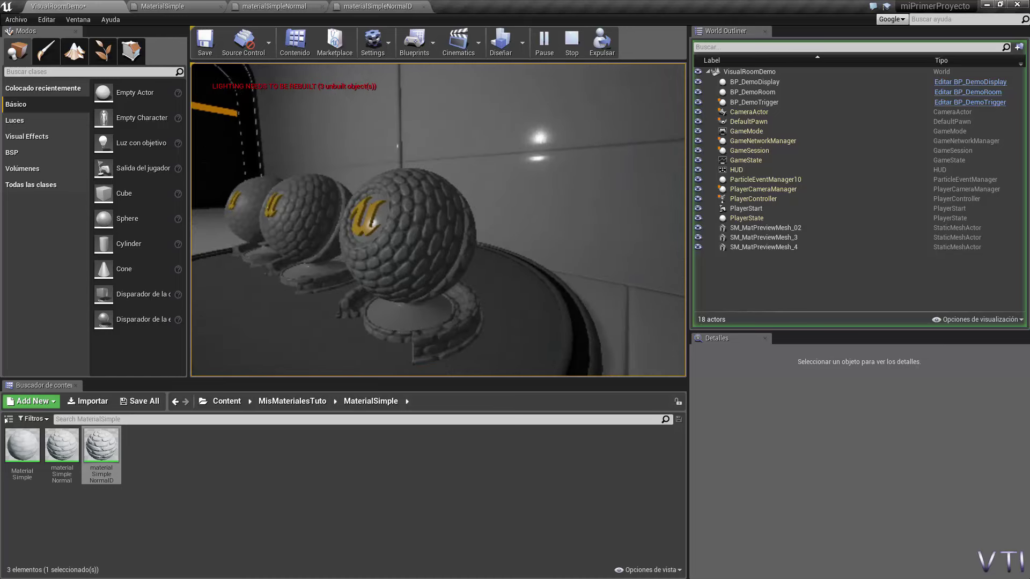
key("w")
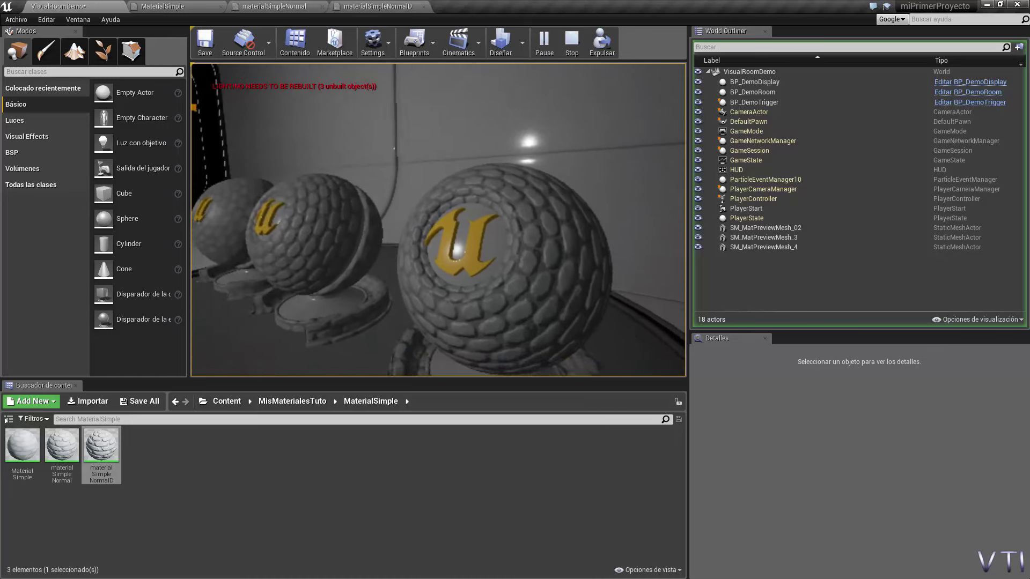
key("d")
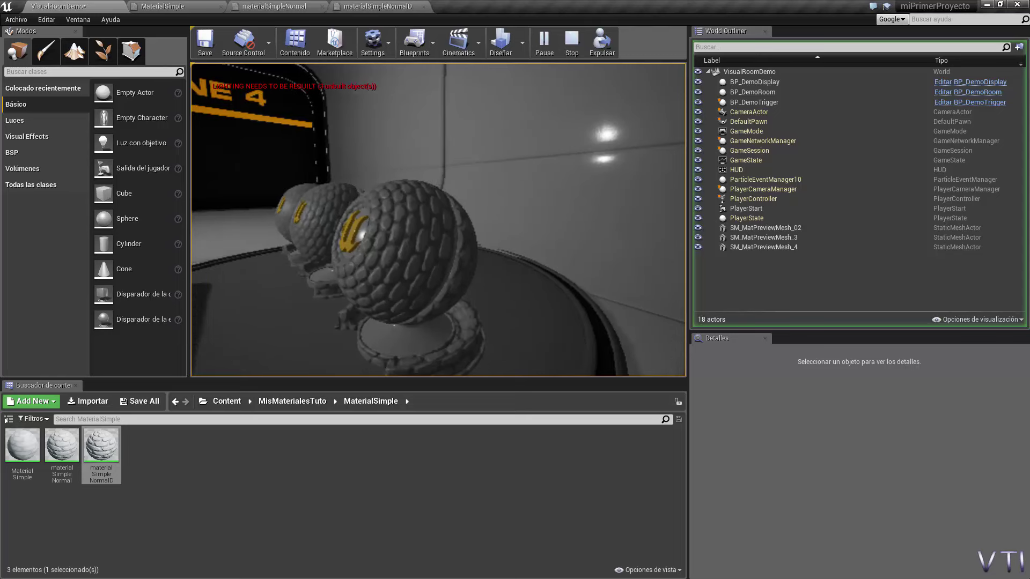
key("a")
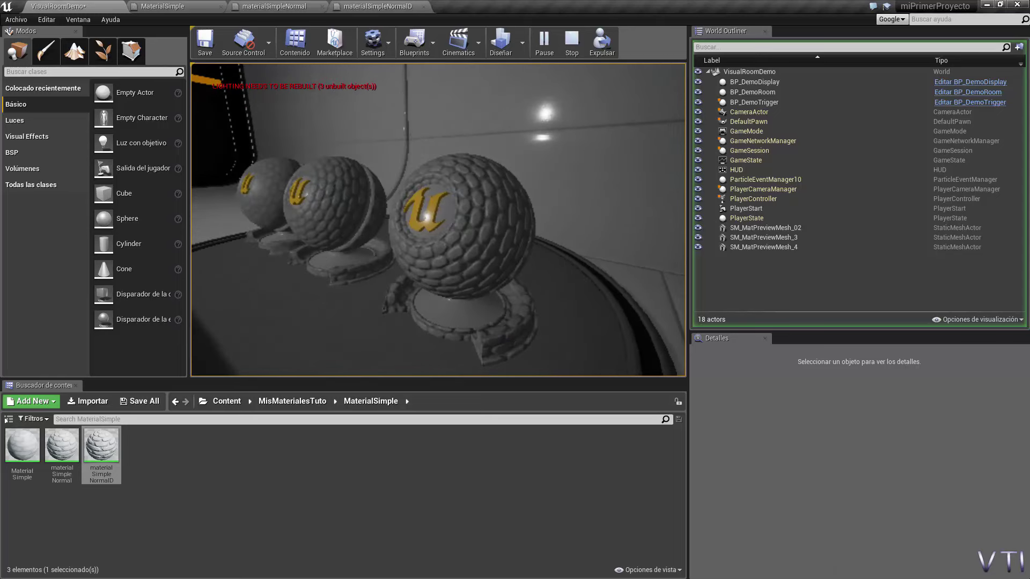